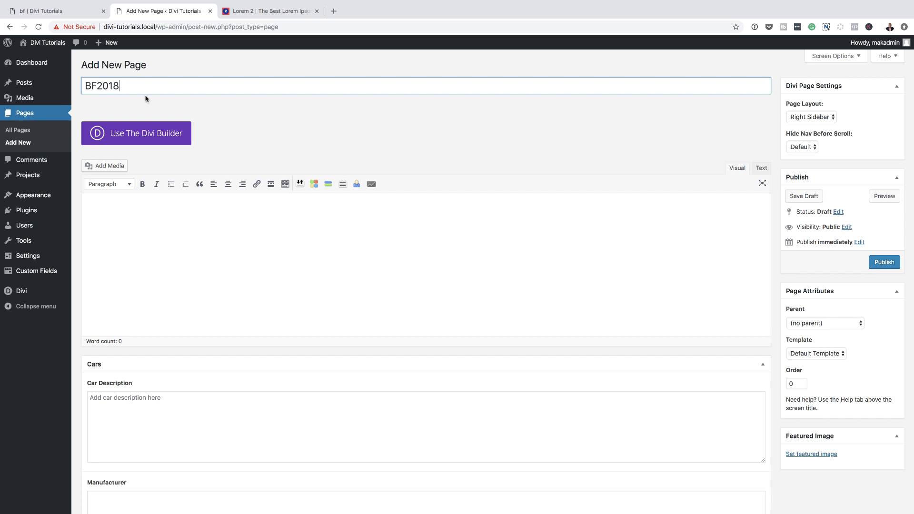
Enable the Divi Builder for the BF2018 page, launch the Visual Builder and start building from scratch
click(147, 137)
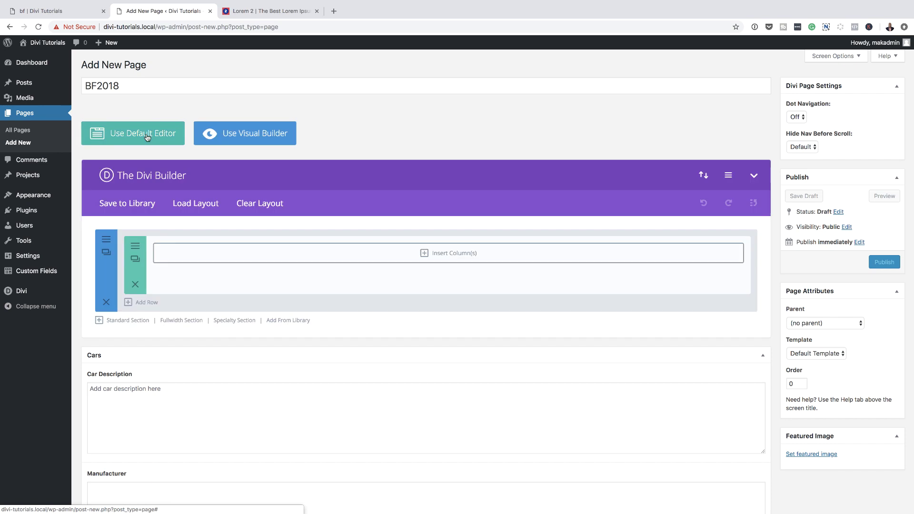
click(249, 137)
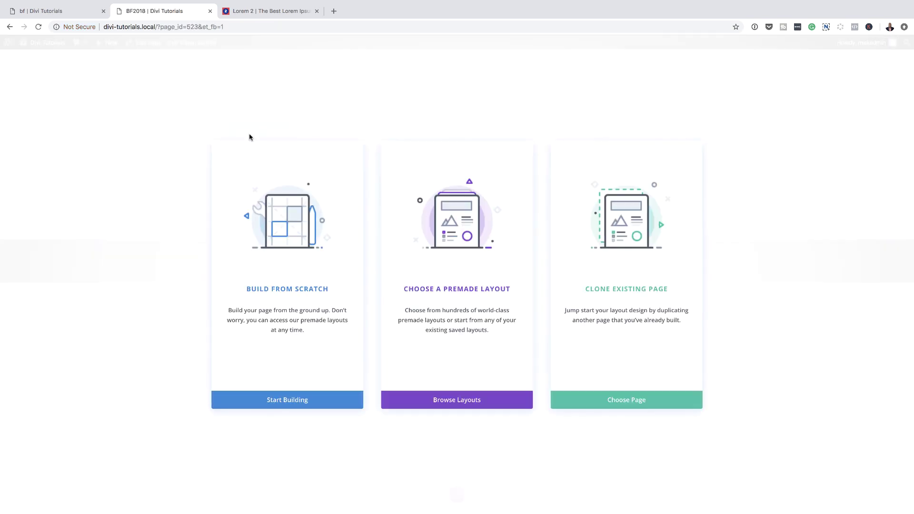
click(309, 291)
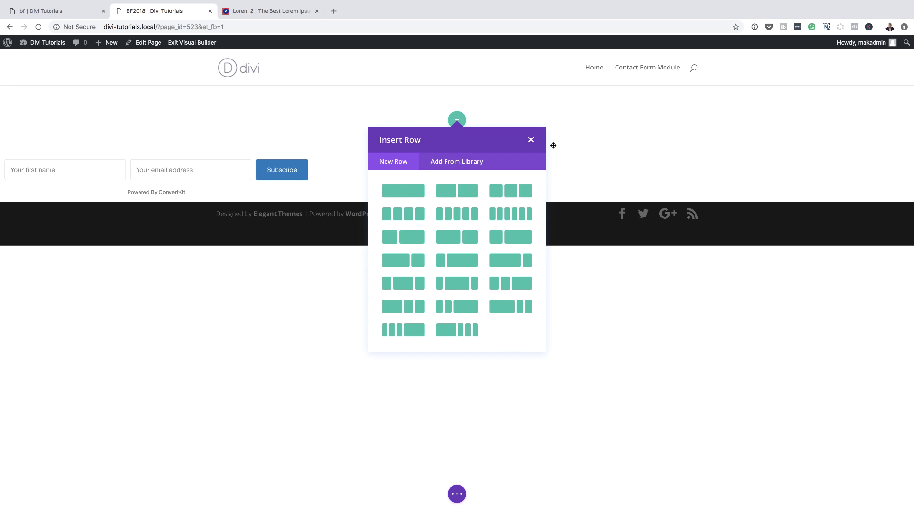
Insert a single-column row containing a Text module and replace its placeholder content with "get ready"
click(416, 196)
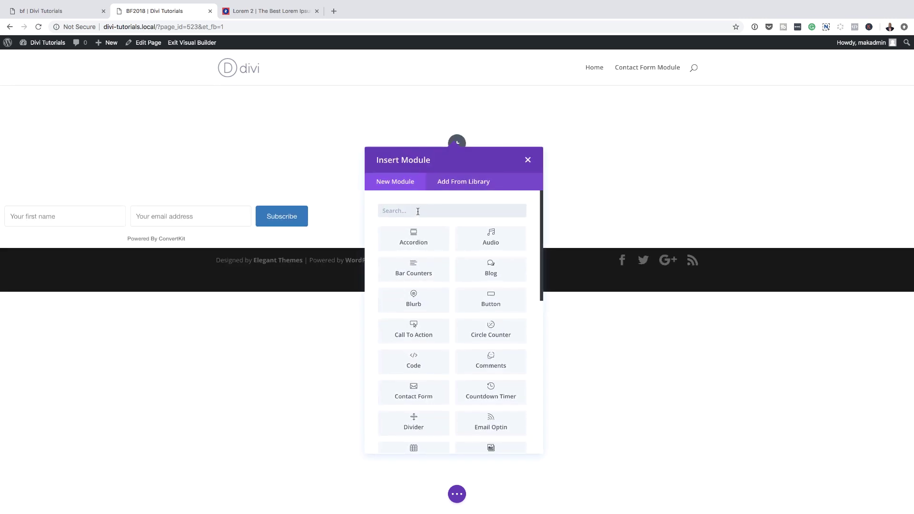
text(text)
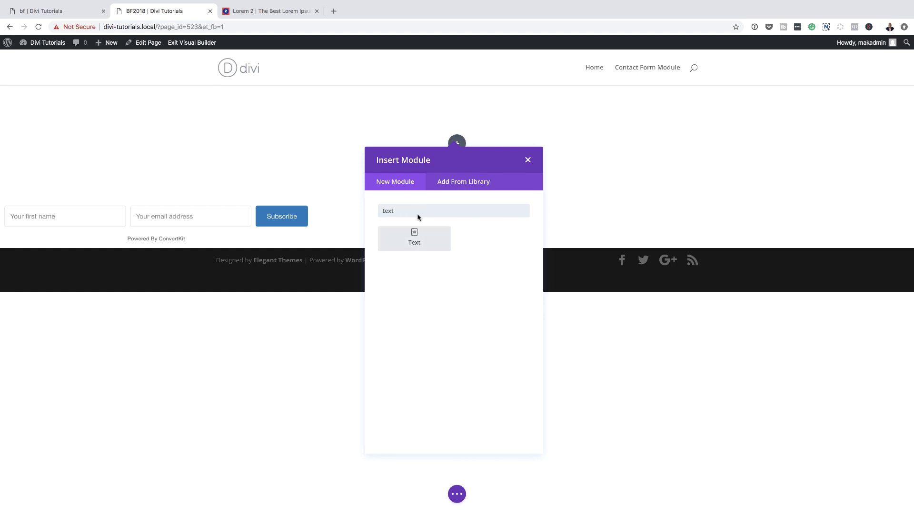
click(419, 241)
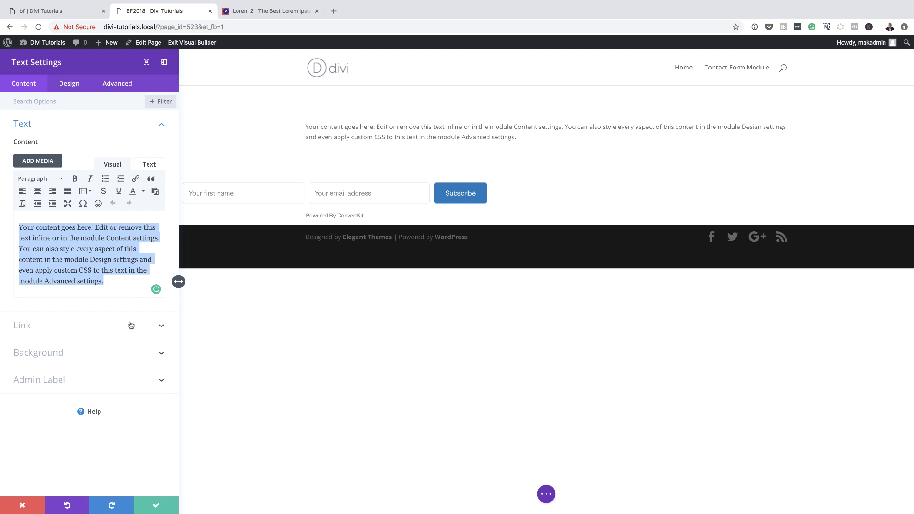
text(get ready)
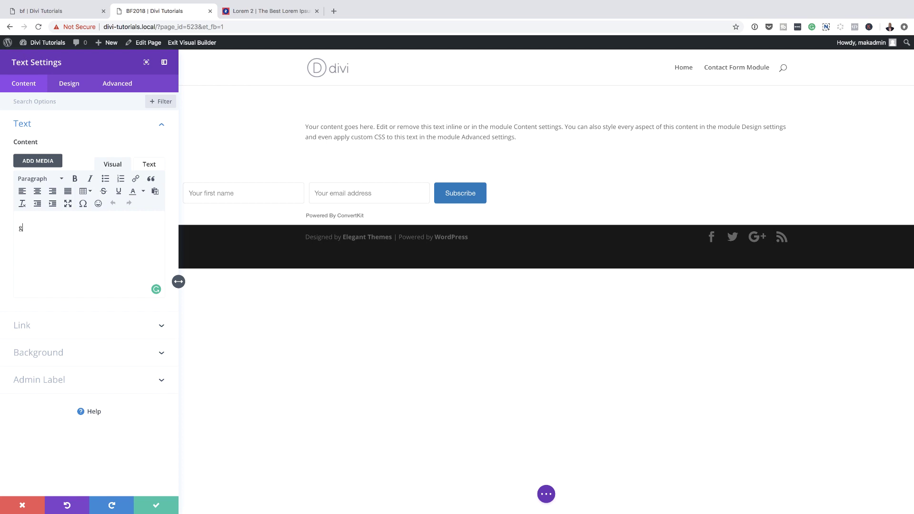
Style the module's text with the Poppins font, uppercase style and Bold weight
click(72, 84)
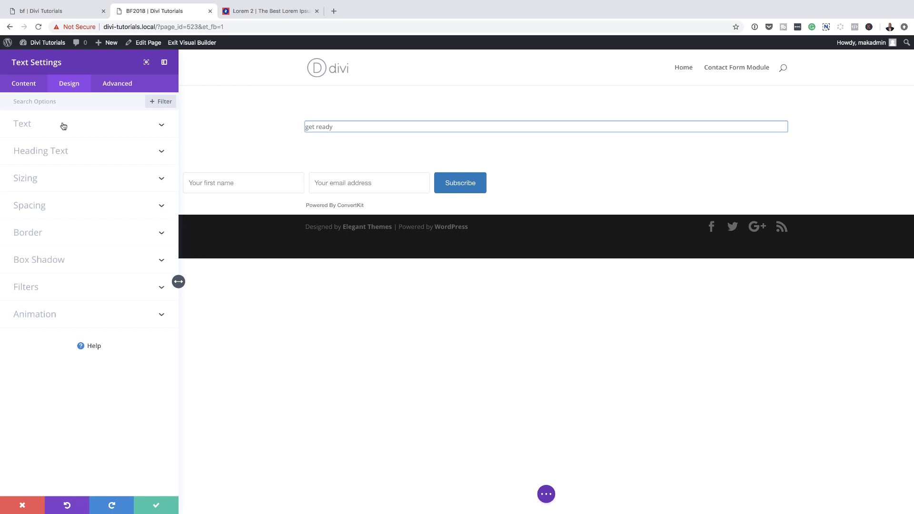
click(36, 126)
click(61, 182)
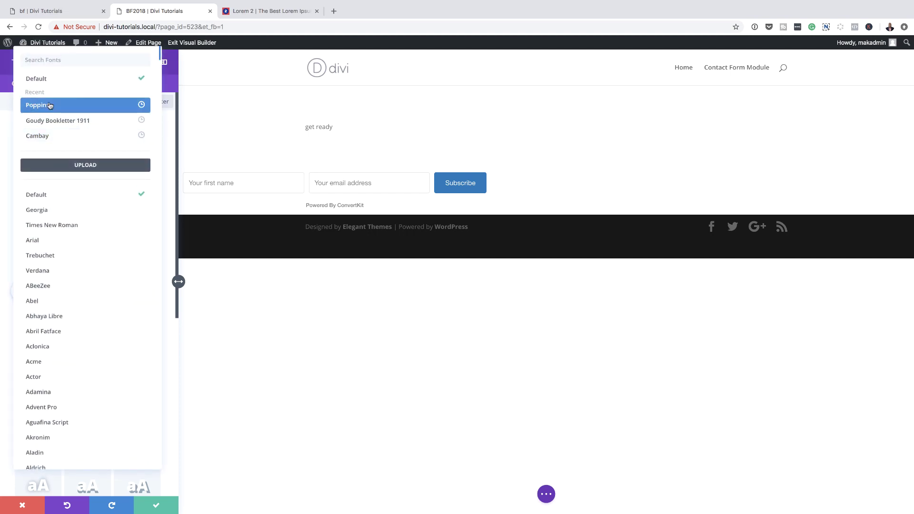
click(50, 105)
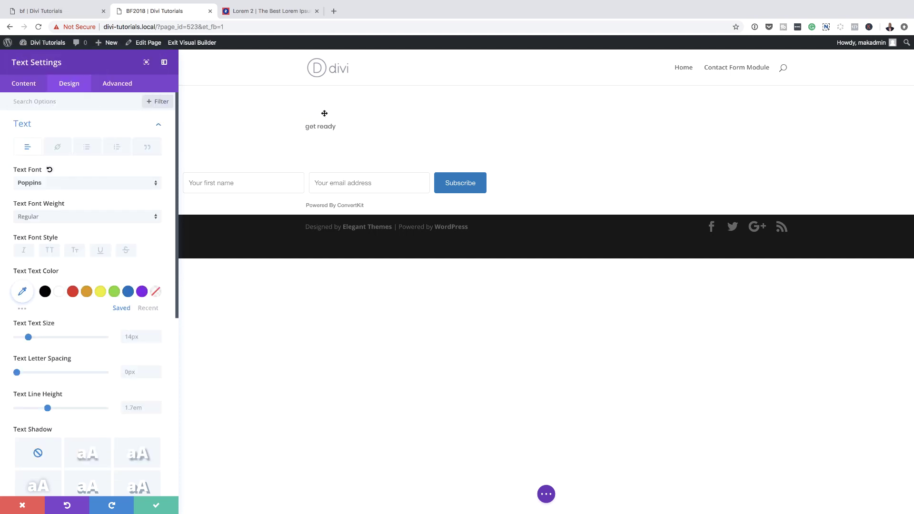
click(49, 251)
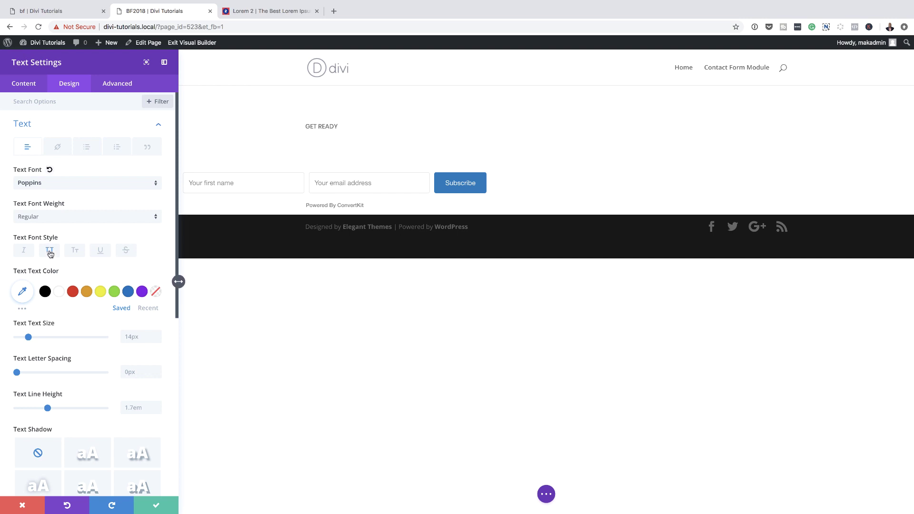
click(49, 220)
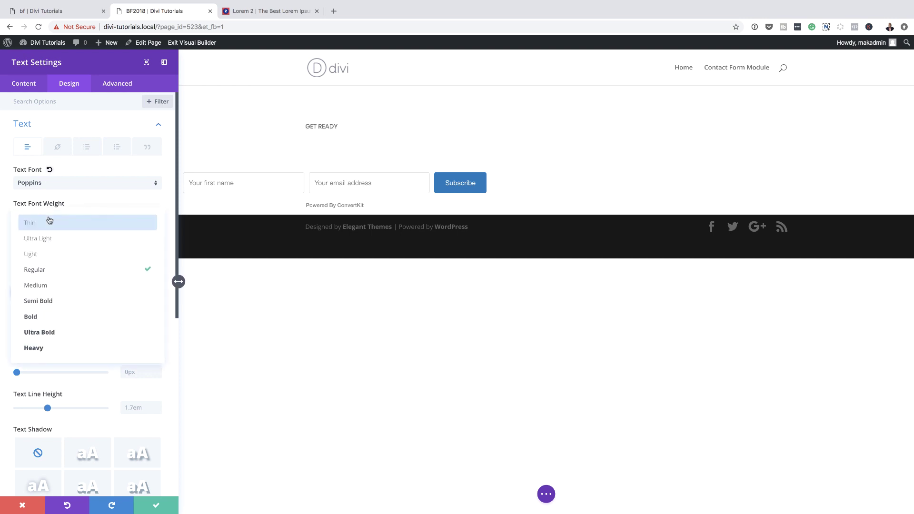
click(56, 317)
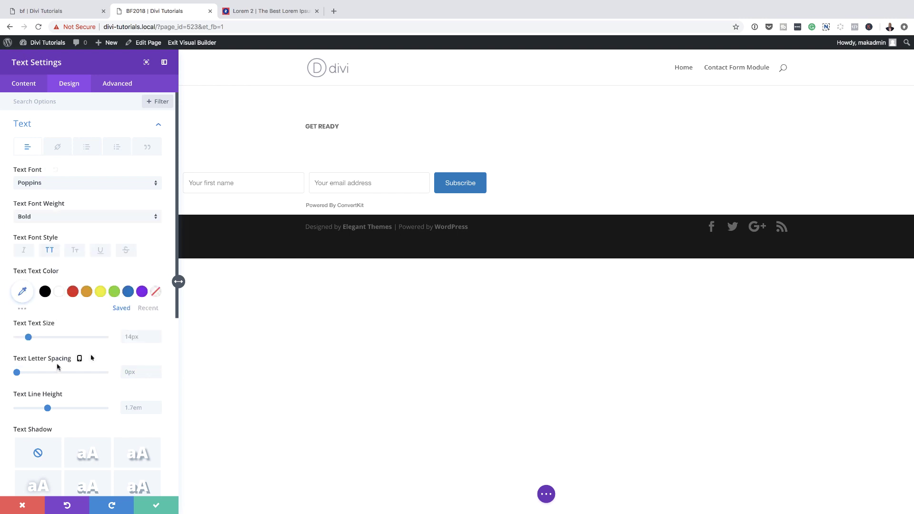
Set the text size to 28px on desktop and 19px on tablet, with 16px letter spacing
drag(28, 337, 41, 341)
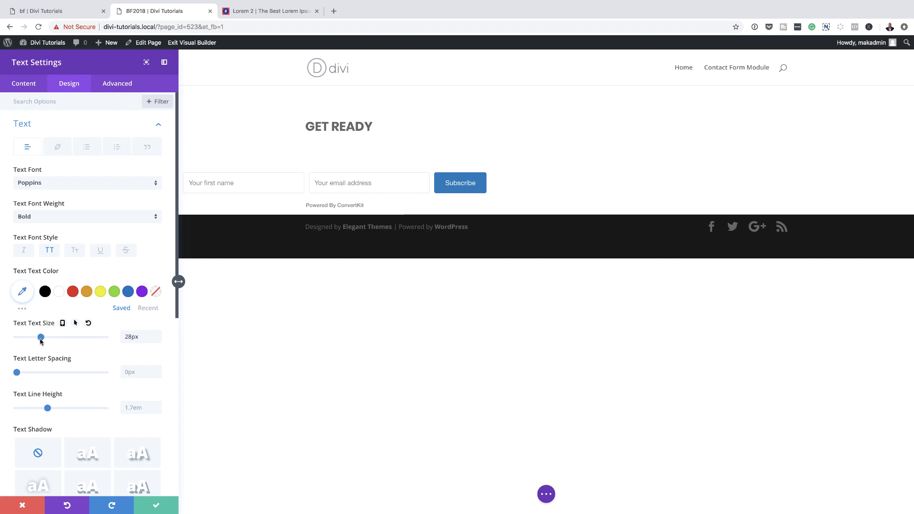
drag(16, 373, 31, 375)
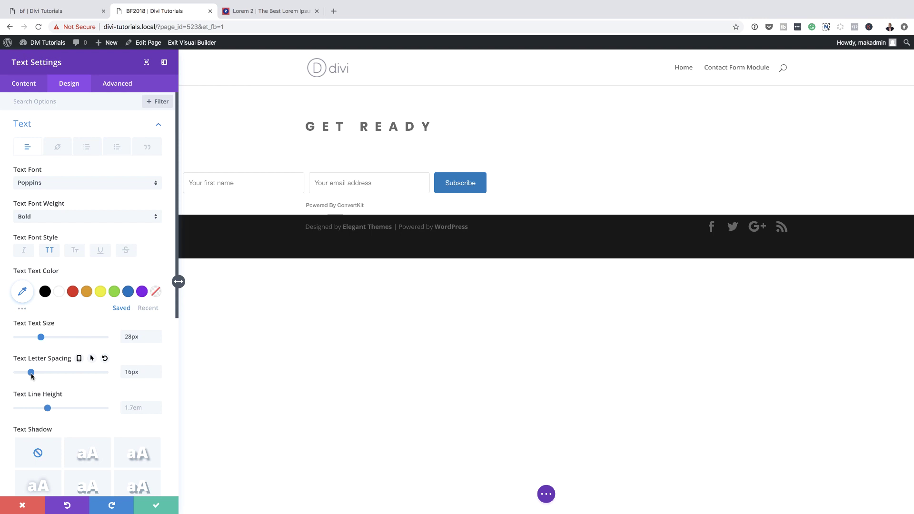
click(63, 325)
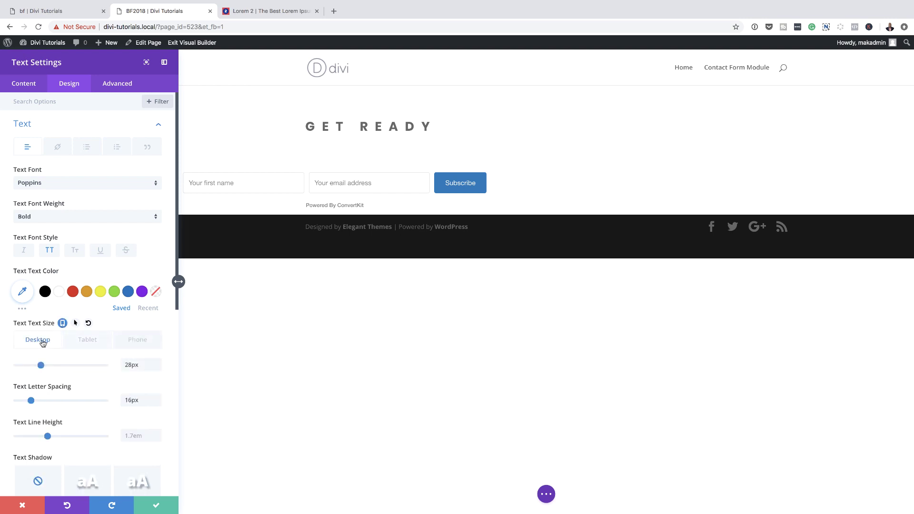
click(88, 341)
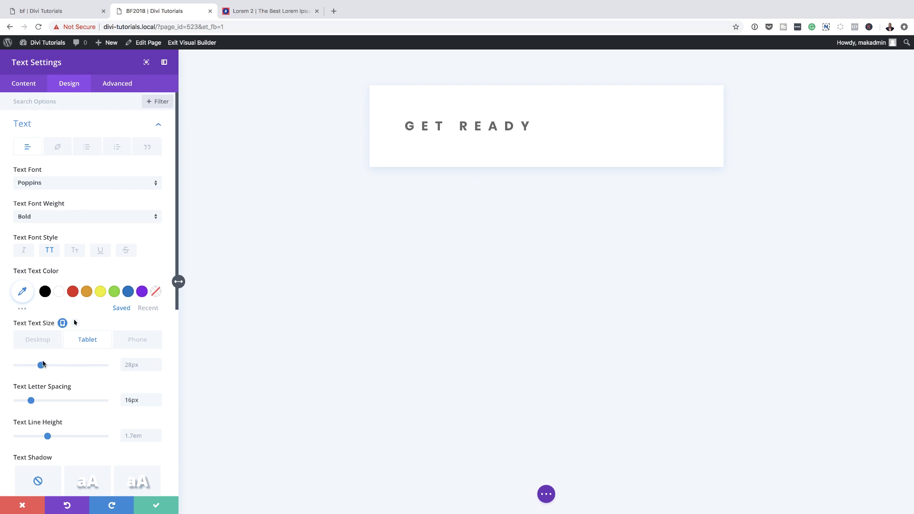
drag(41, 367, 34, 366)
Reduce the text letter spacing to 13px in the phone preview, and return to the desktop view
click(143, 342)
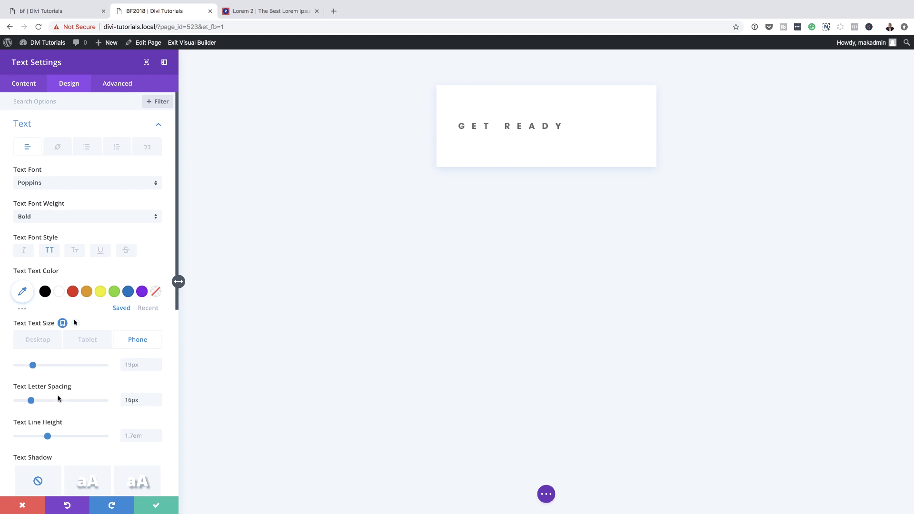
drag(31, 403, 27, 404)
click(34, 340)
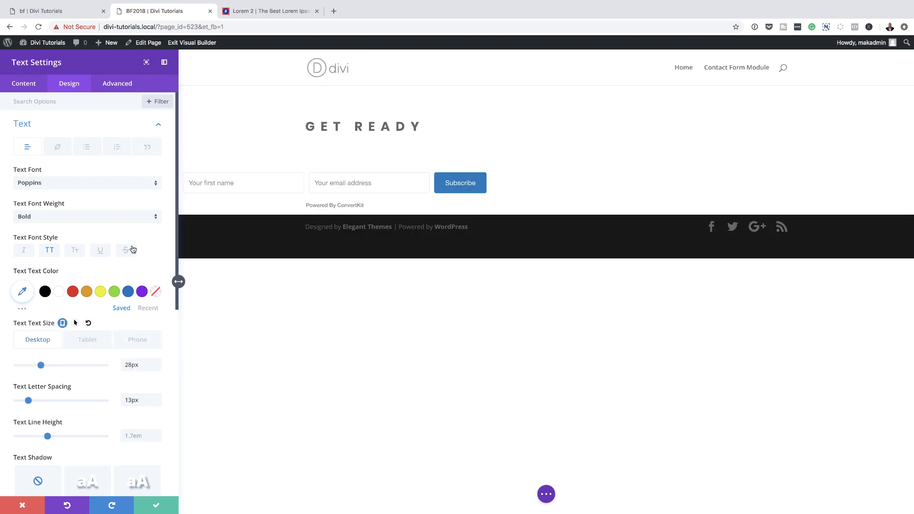
Center the text orientation and save the Text module's settings
scroll(119, 355, down, 8)
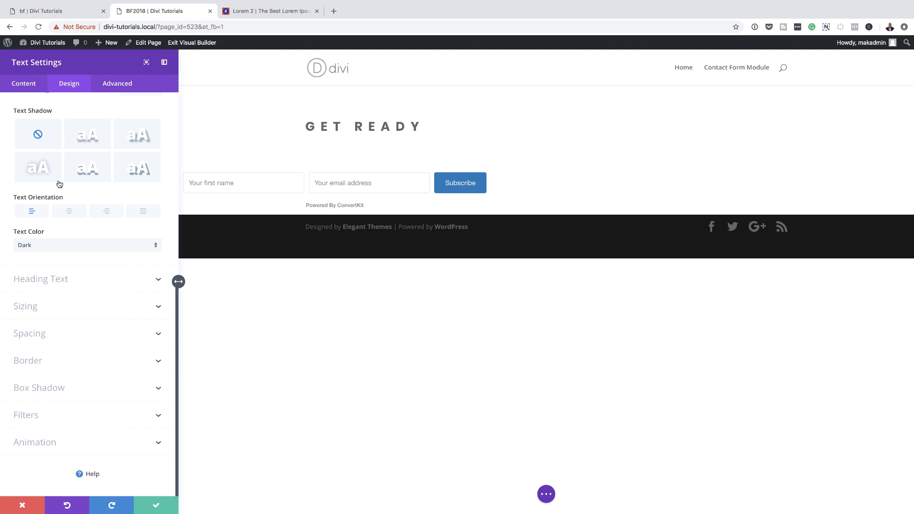
click(69, 213)
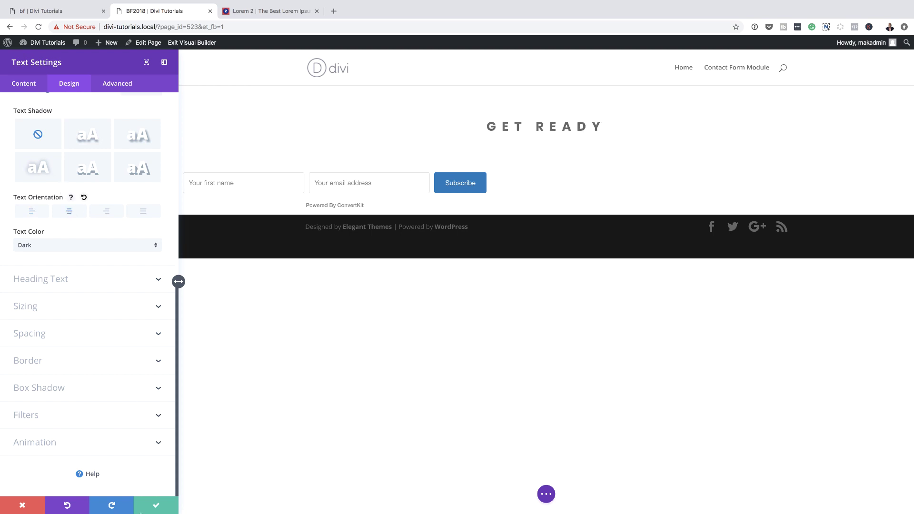
click(159, 504)
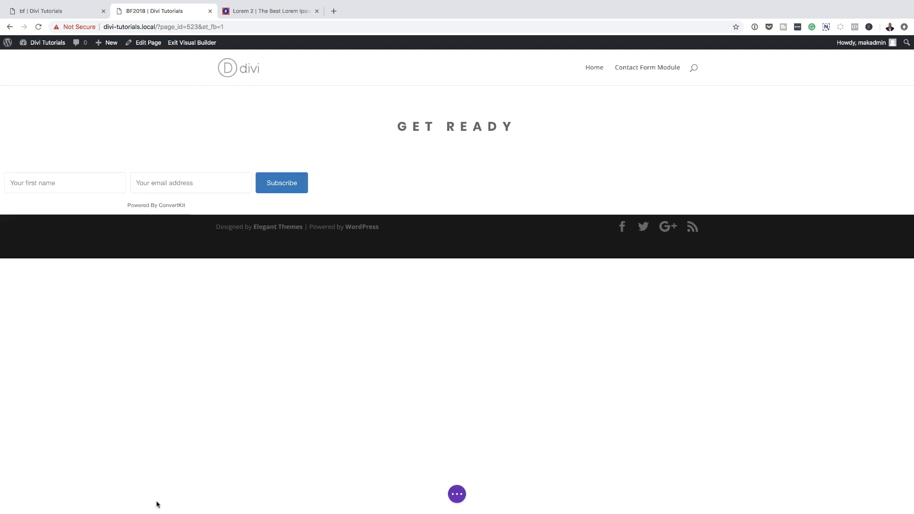
Set the page's content area background color to black (#000000) and publish the page
click(459, 496)
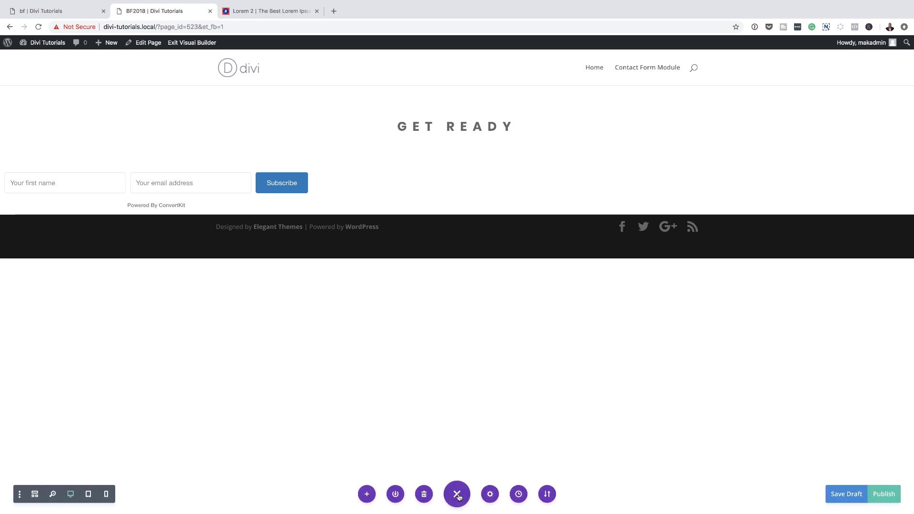
click(490, 494)
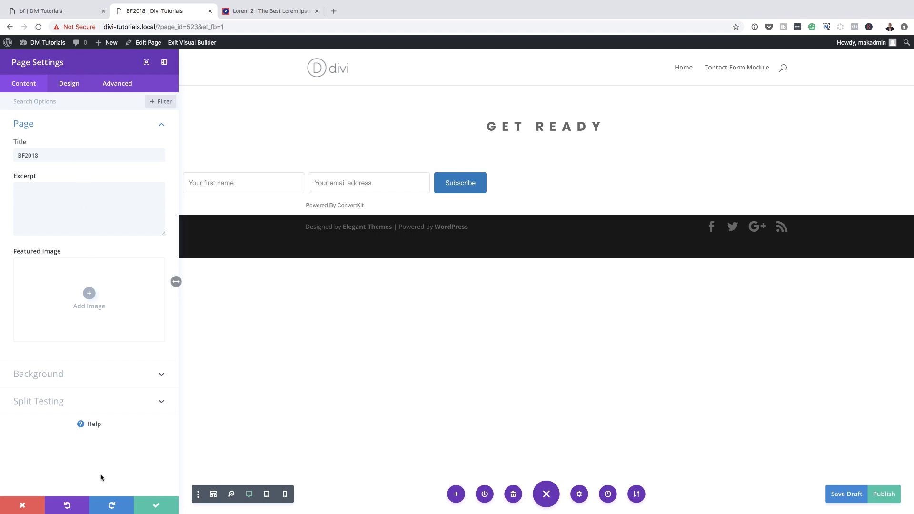
click(54, 376)
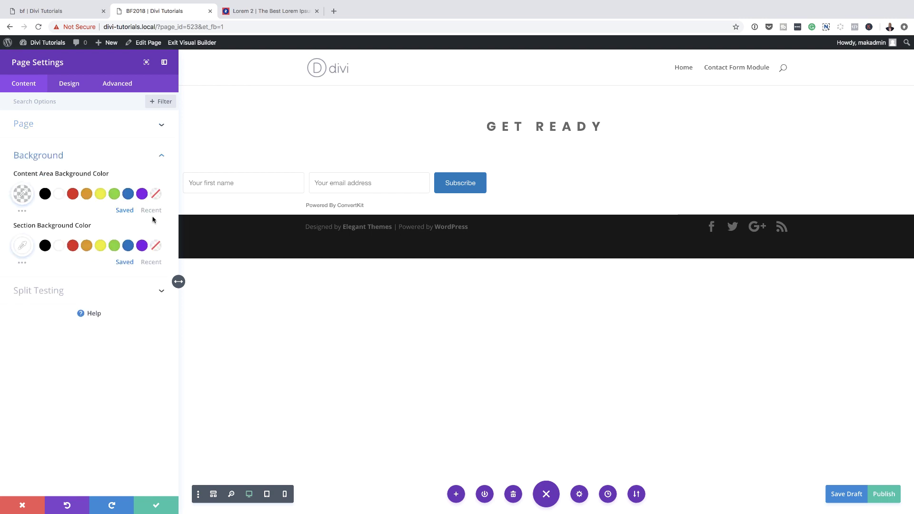
click(45, 195)
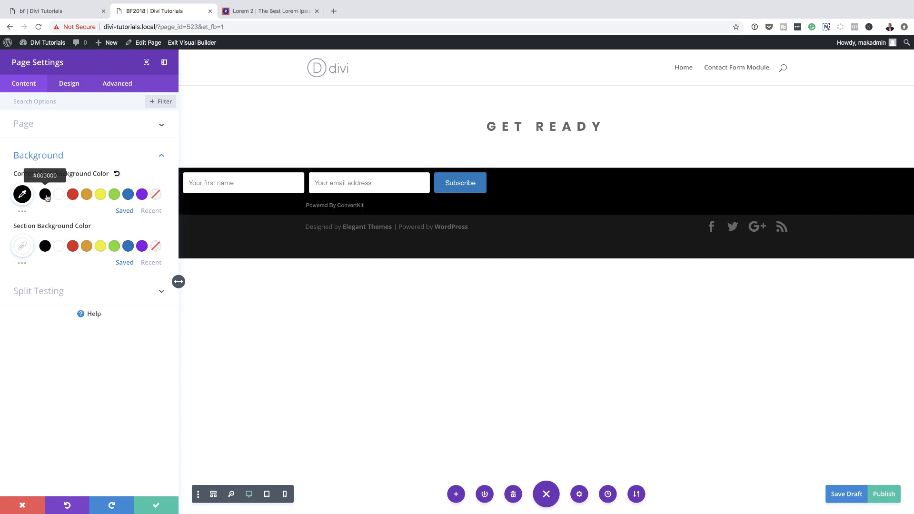
click(157, 507)
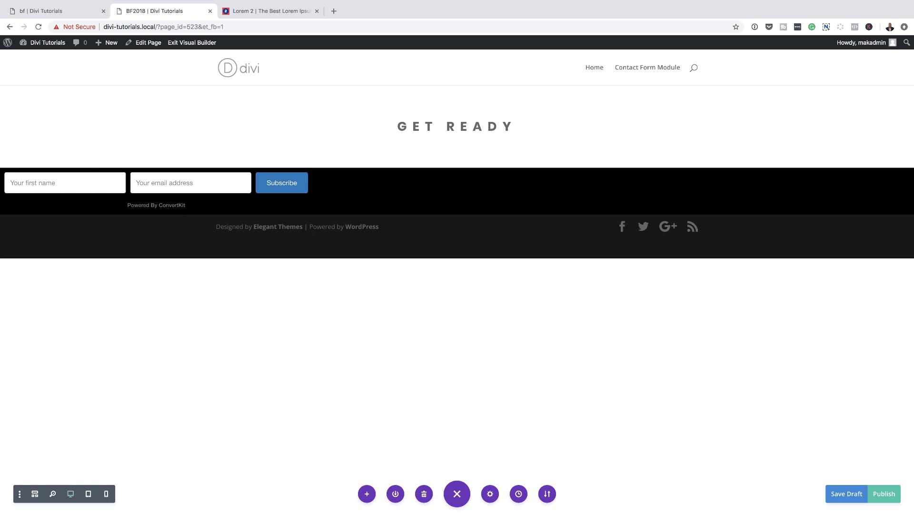
click(887, 497)
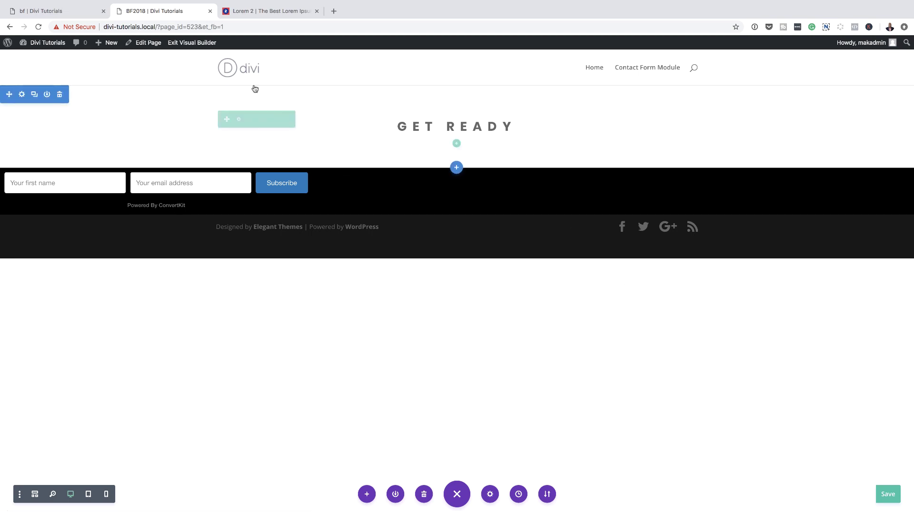
Open the page in the WordPress back-end editor and set its ConvertKit form to None
click(147, 45)
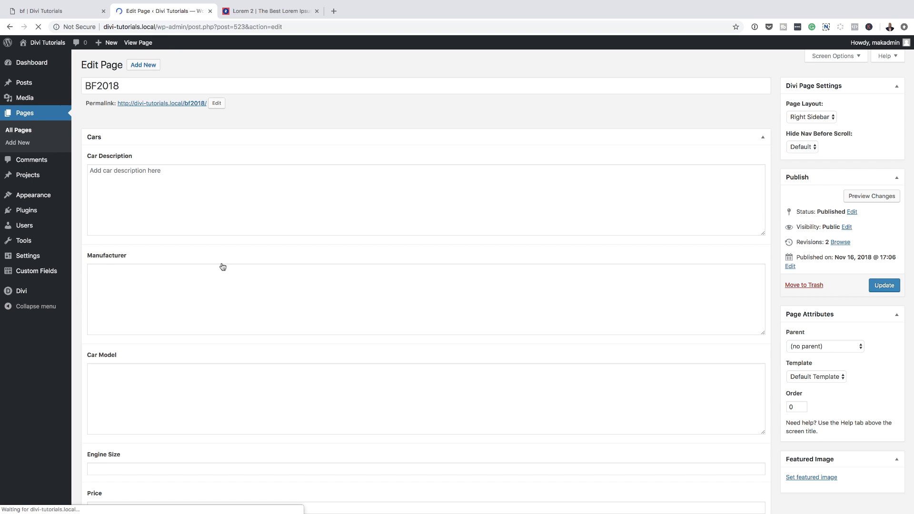
scroll(297, 278, down, 1)
scroll(298, 278, down, 10)
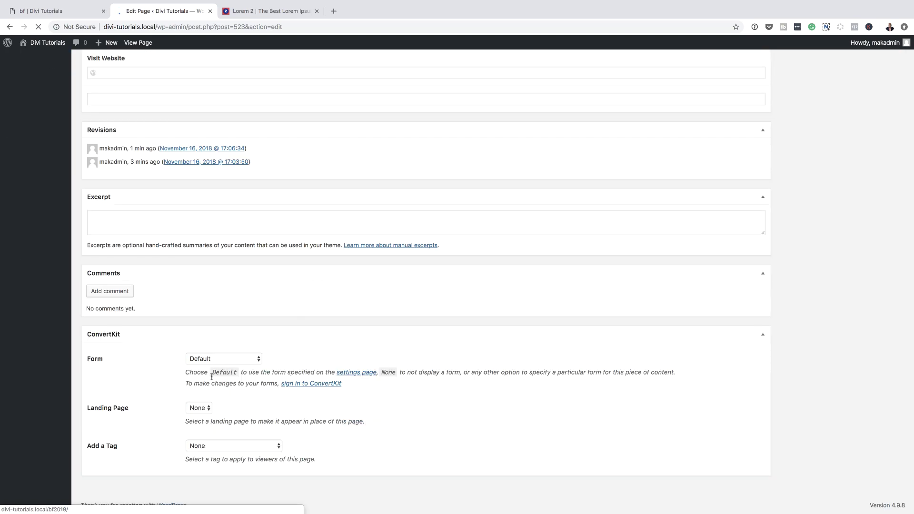
click(251, 358)
click(241, 367)
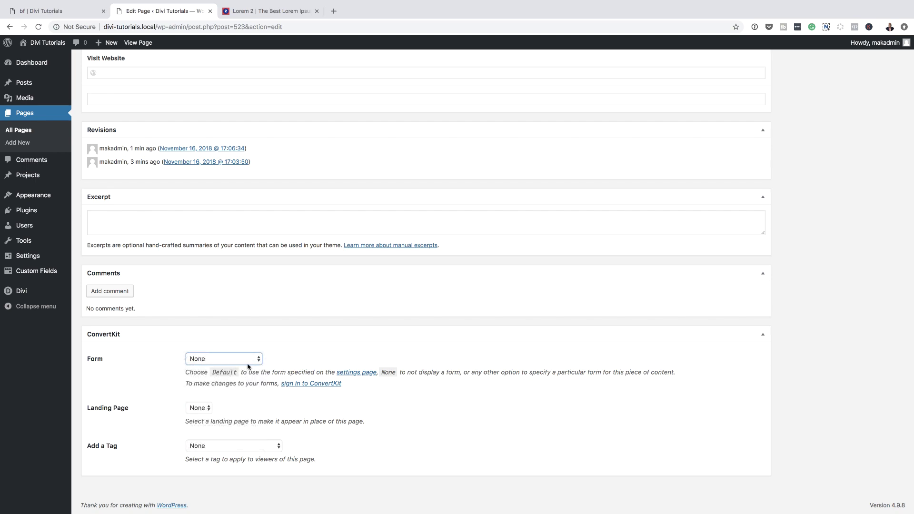
Change the page template to Blank Page and update the page
scroll(518, 390, up, 15)
scroll(527, 381, down, 2)
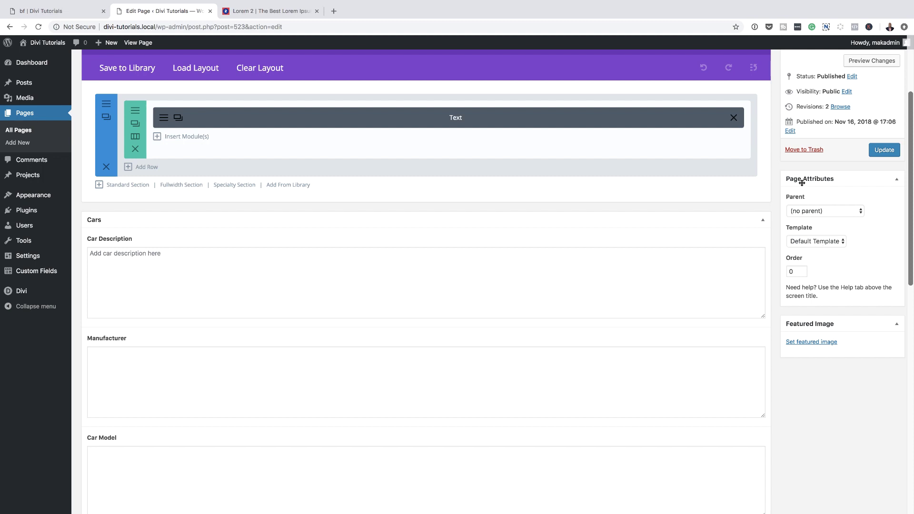
click(825, 243)
click(823, 253)
click(885, 151)
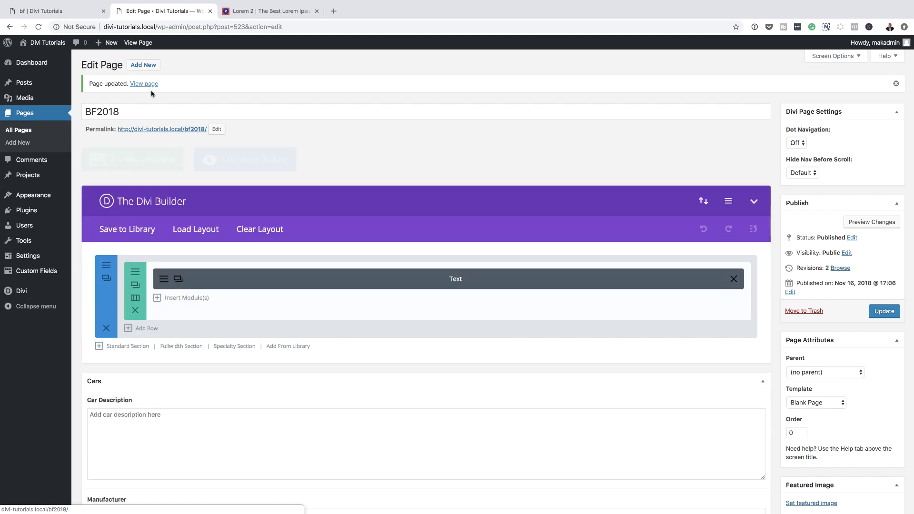
Open the updated page in the Visual Builder and duplicate the GET READY text module
click(144, 84)
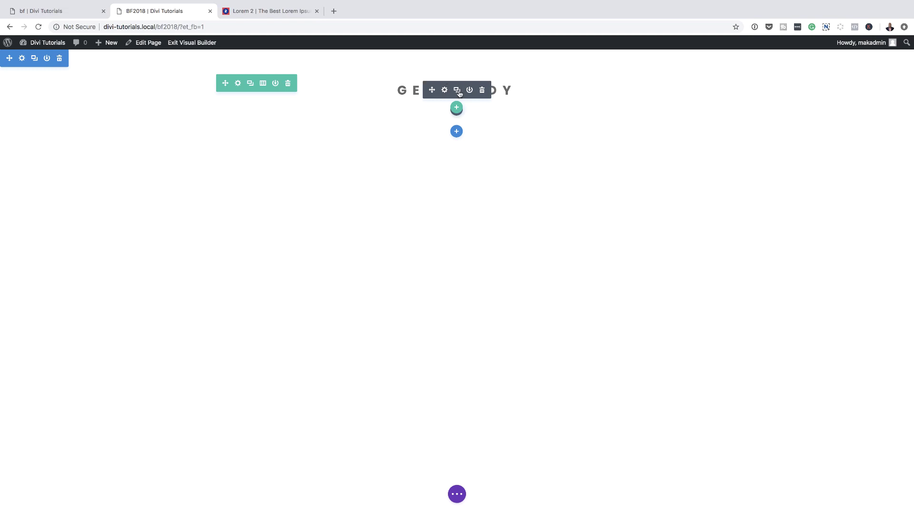
click(458, 91)
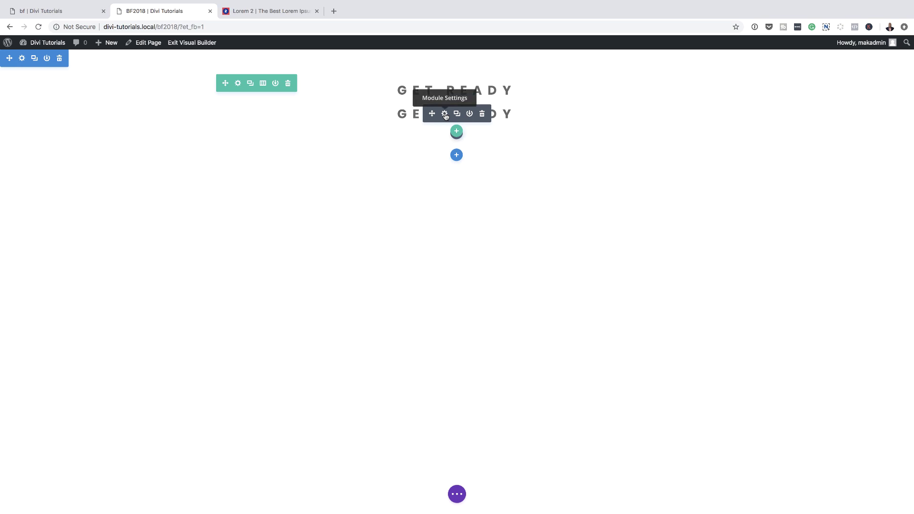
Replace the duplicated GET READY module's text with "black Friday 2018"
click(445, 114)
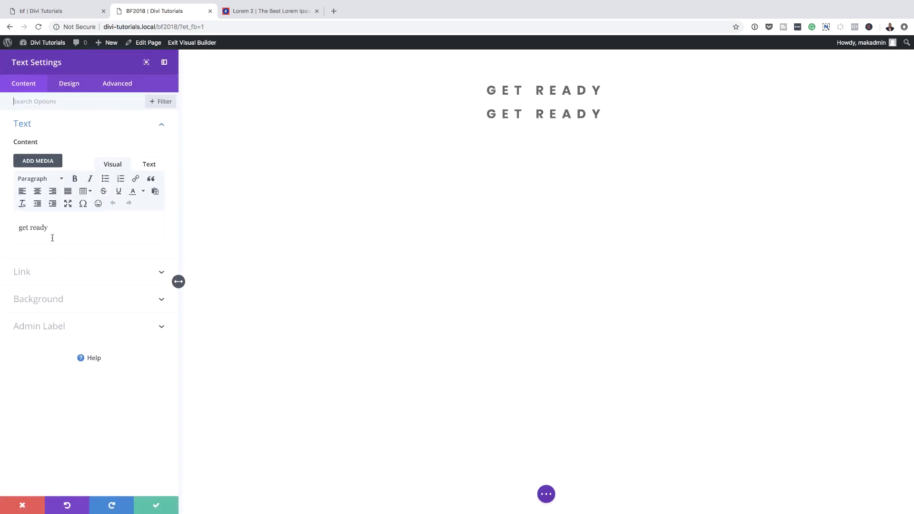
drag(53, 228, 4, 226)
text(black friday 2018)
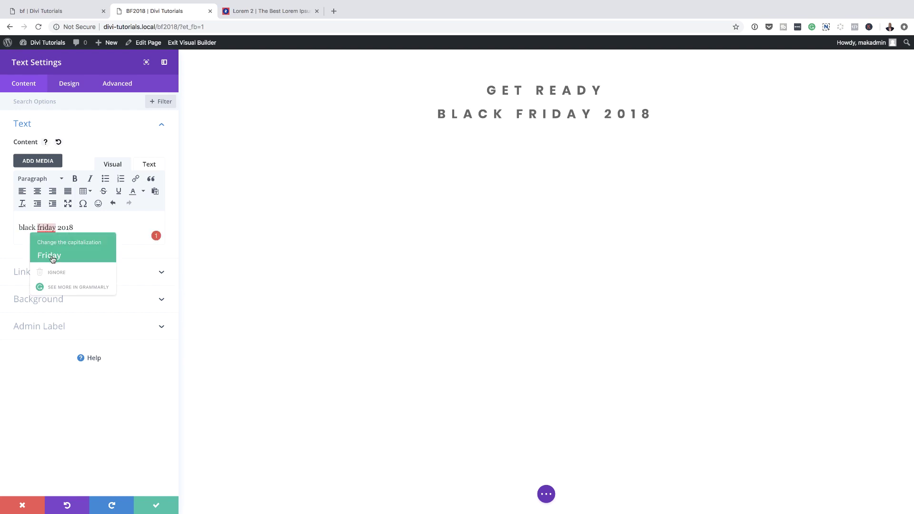
click(53, 252)
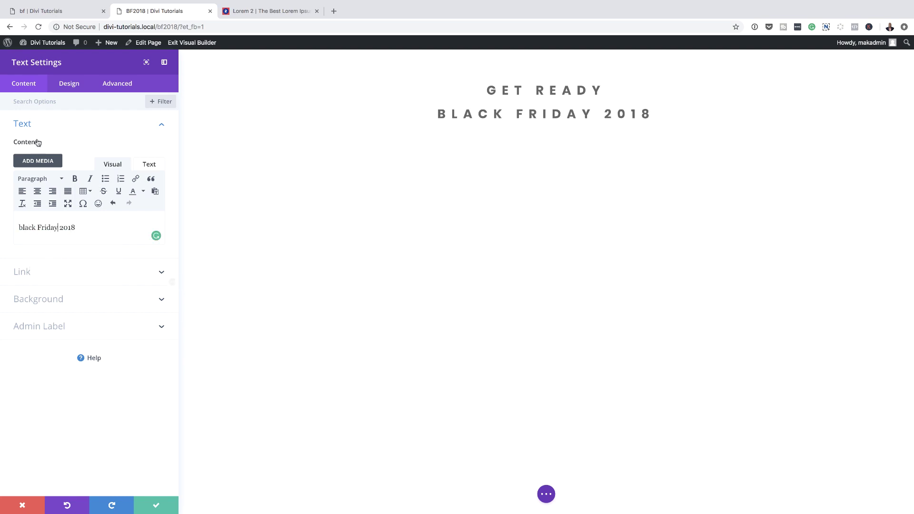
Clear the Black Friday text's letter spacing back to its default and set its desktop text size to 100px
click(72, 88)
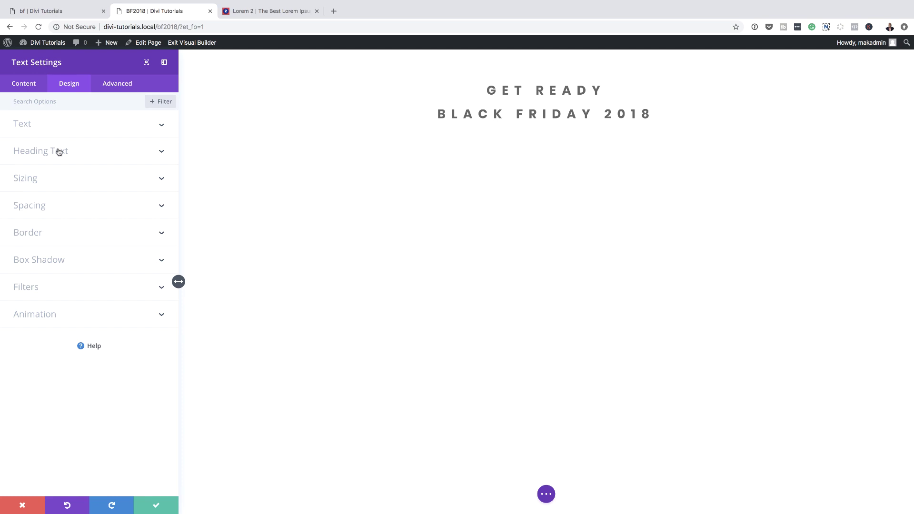
click(29, 125)
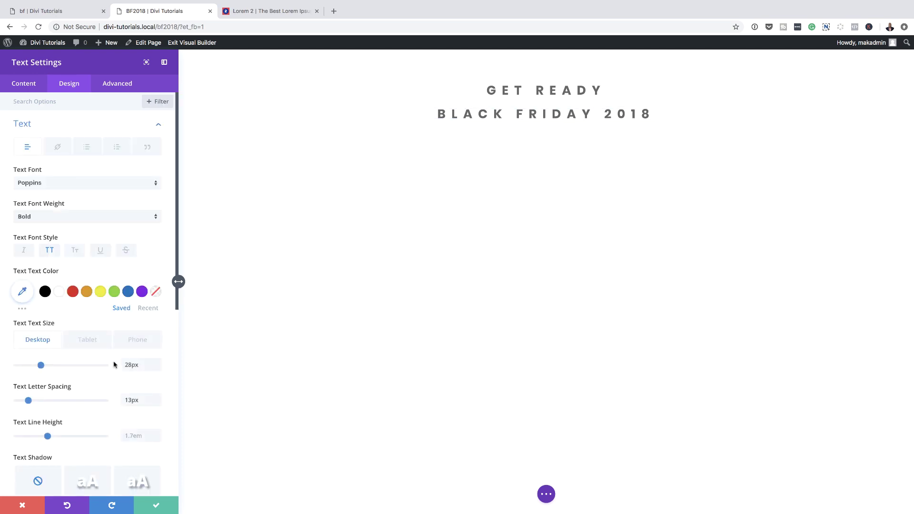
scroll(109, 381, down, 2)
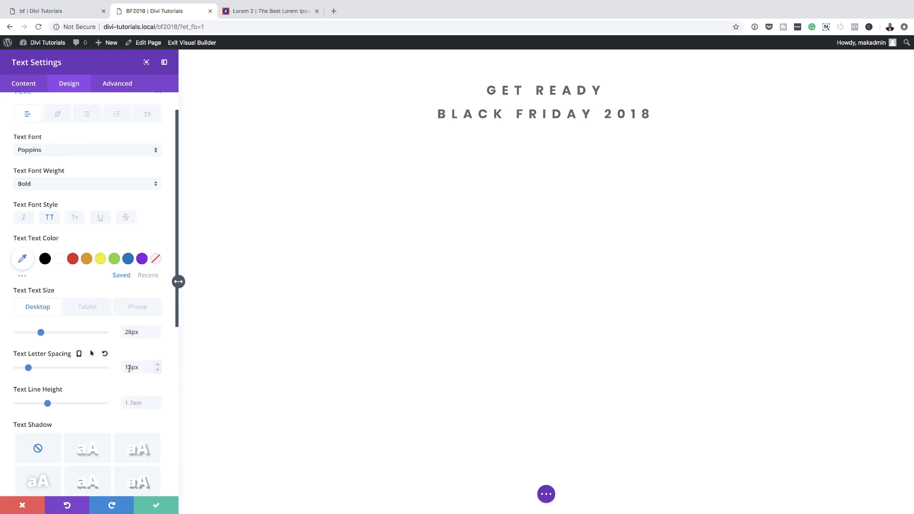
drag(132, 368, 119, 369)
key(BackSpace)
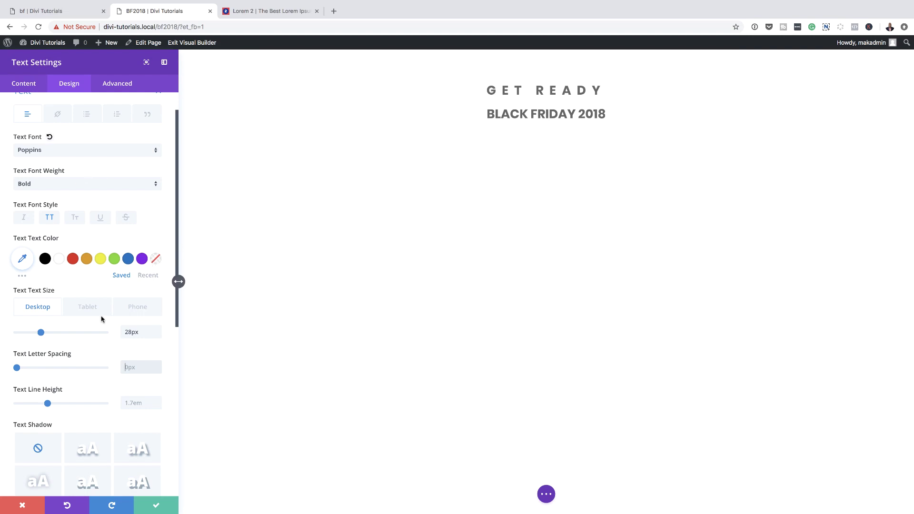
drag(41, 333, 106, 337)
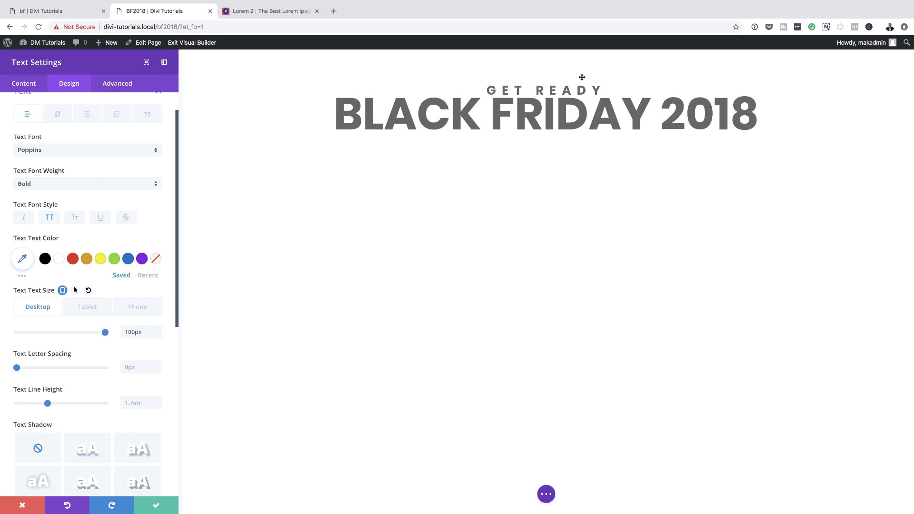
Set the Black Friday text size to 58px for tablet and 36px for phone
click(91, 313)
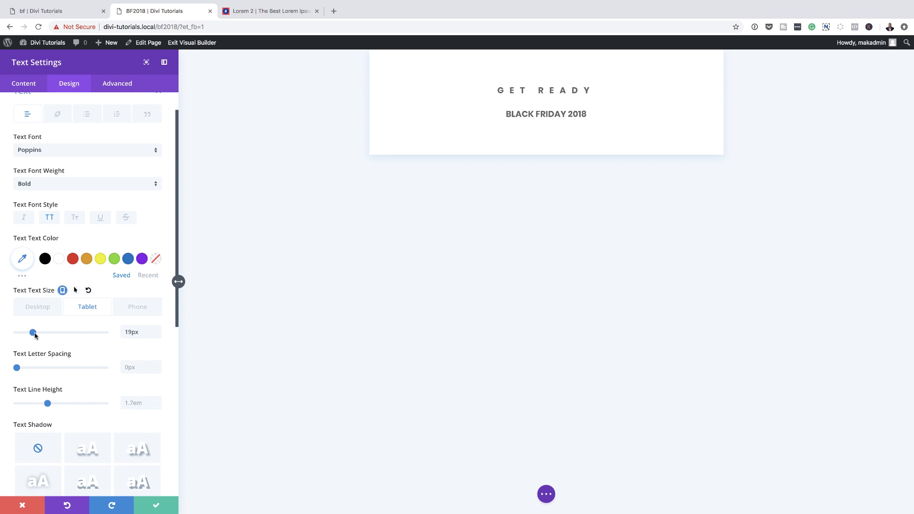
drag(35, 335, 67, 333)
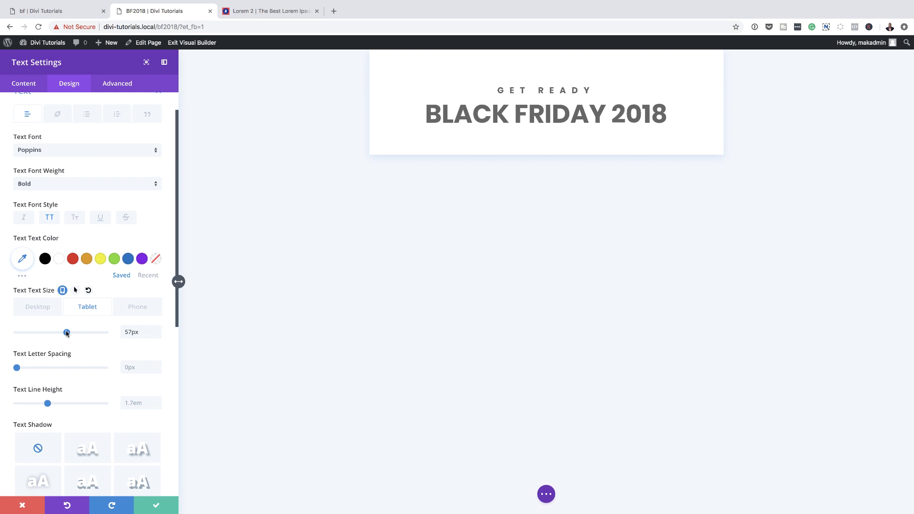
drag(66, 334, 68, 334)
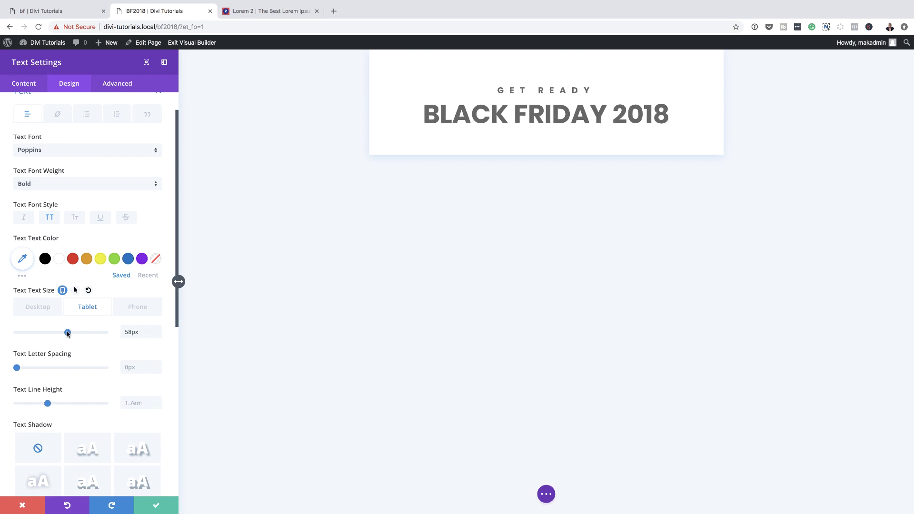
click(143, 308)
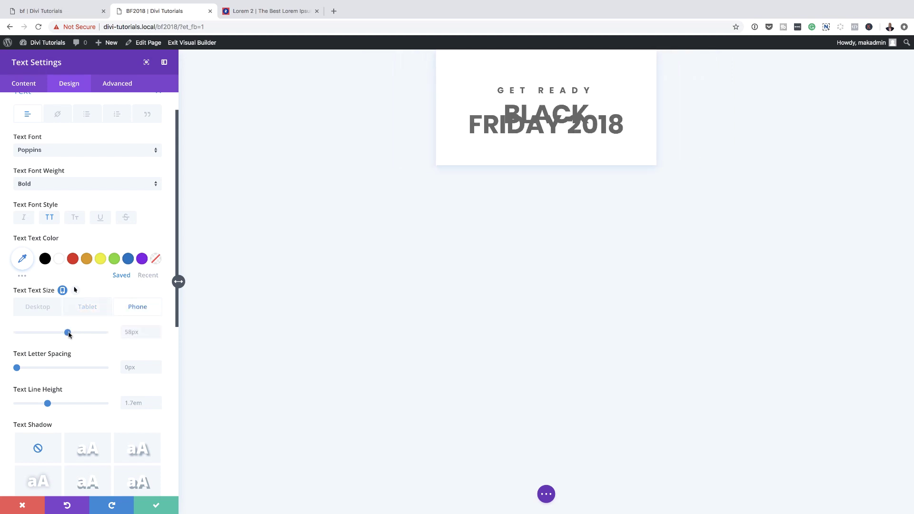
drag(66, 334, 48, 334)
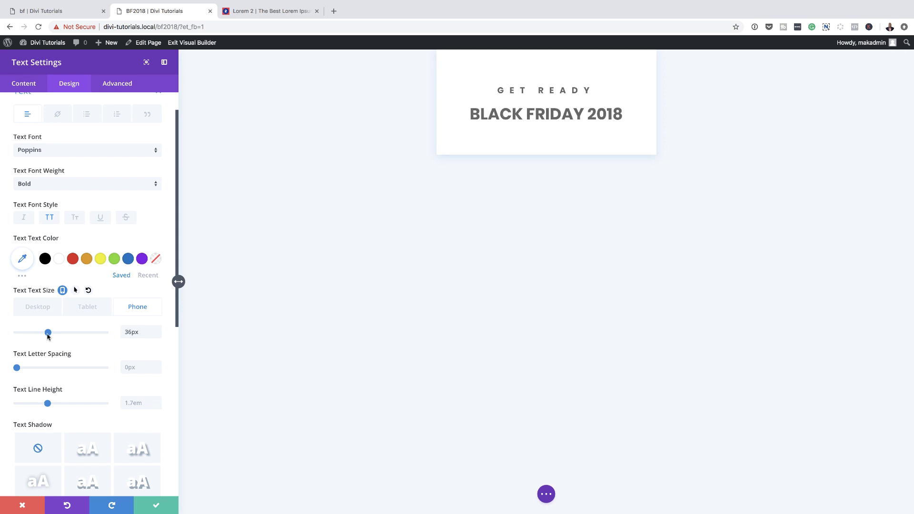
Add the line "mega sale" below the Black Friday text and format it as Heading 3
click(23, 84)
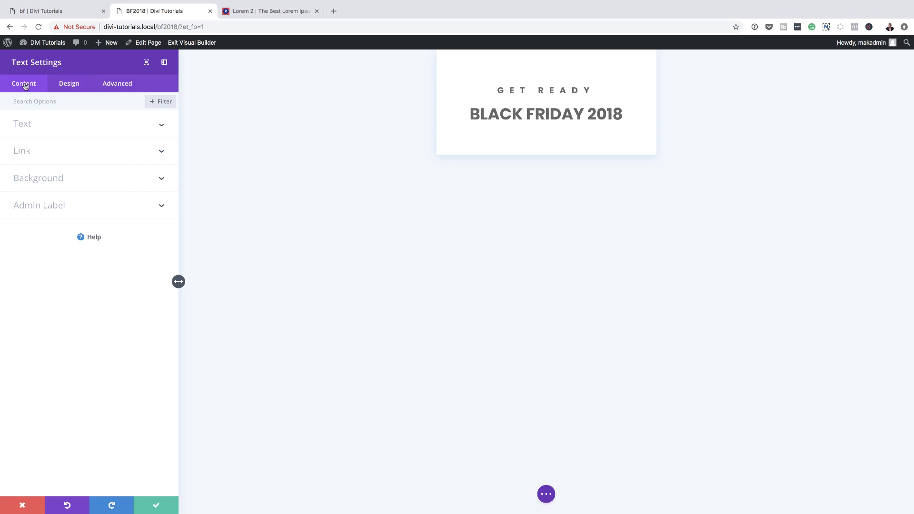
click(28, 124)
click(84, 227)
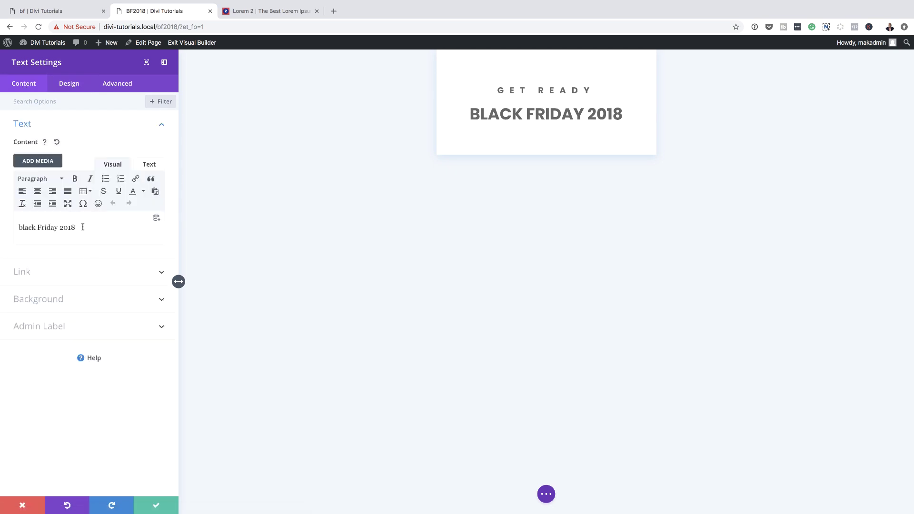
key(Return)
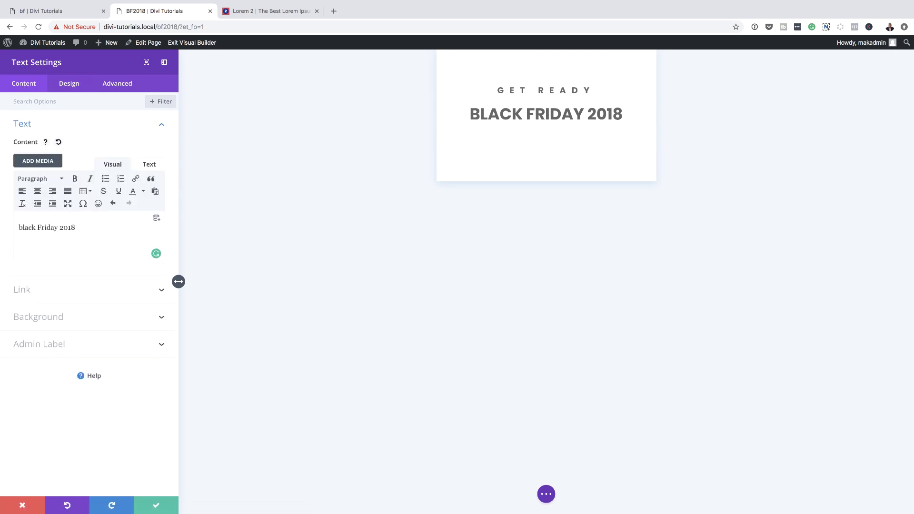
text(mega sale)
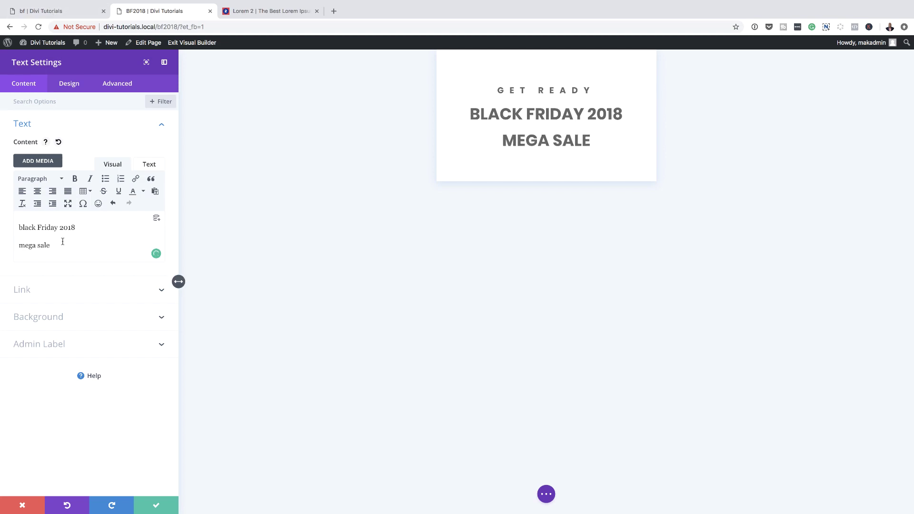
drag(80, 228, 4, 224)
drag(50, 245, 14, 245)
click(54, 179)
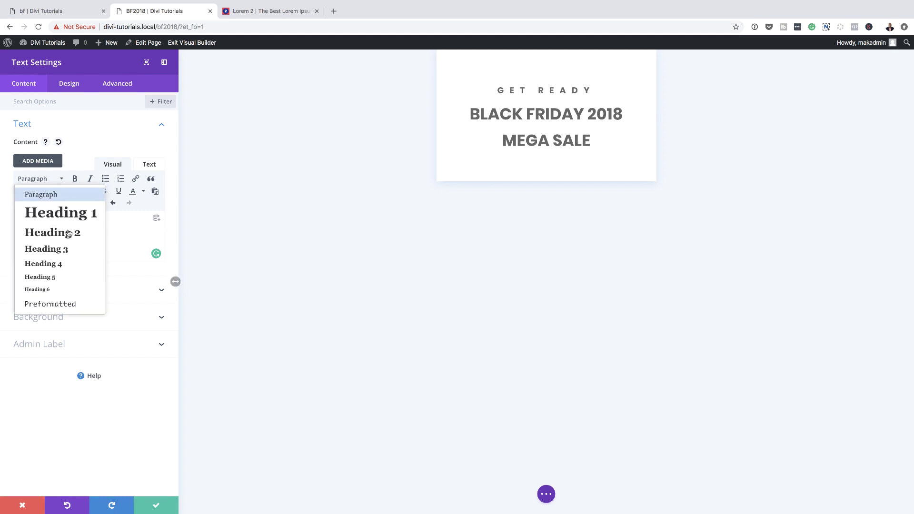
click(62, 253)
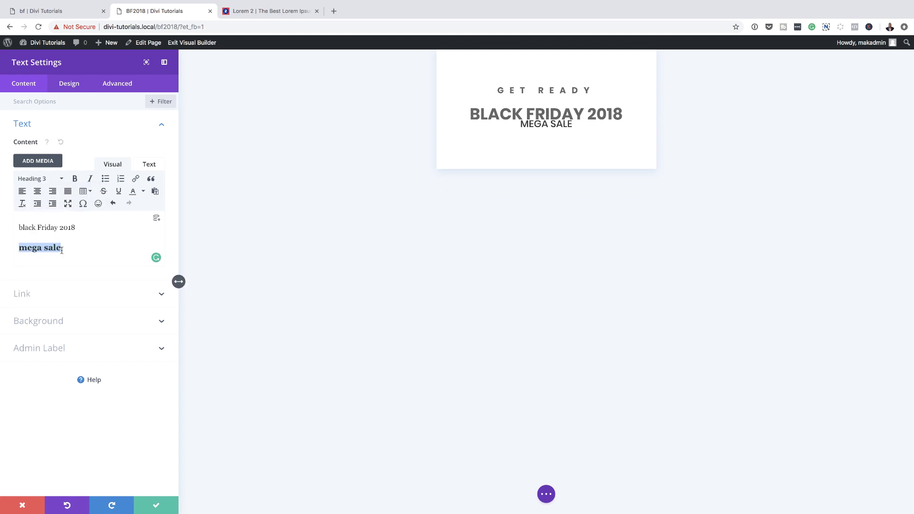
Style the module's Heading 3 text as uppercase and bold with a line height of 2.4em
click(72, 85)
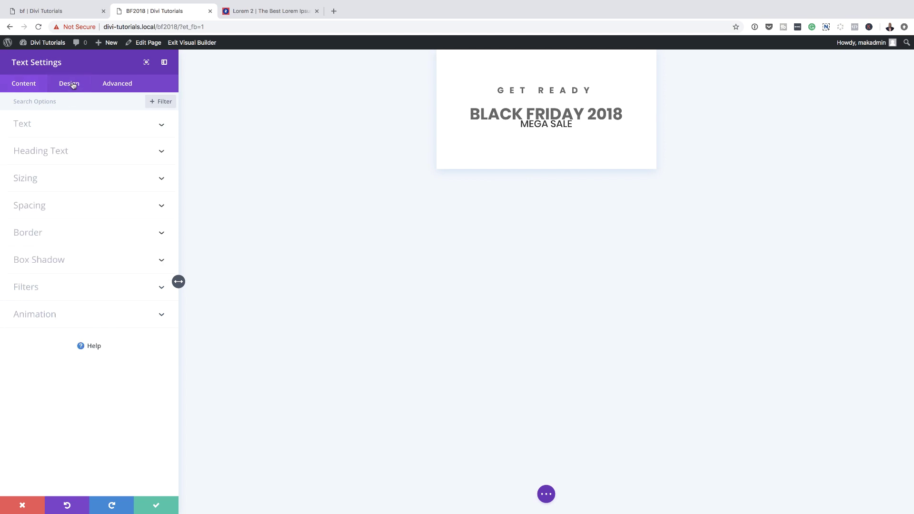
click(44, 151)
click(78, 129)
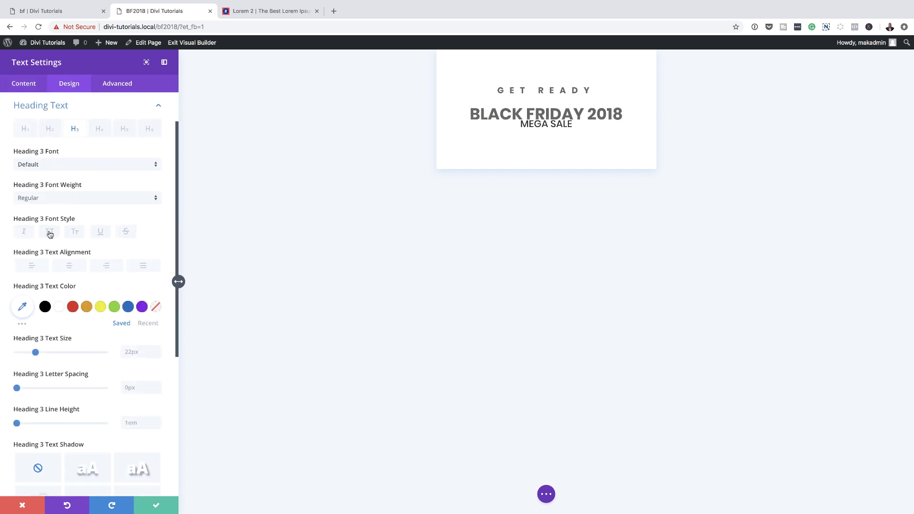
click(50, 233)
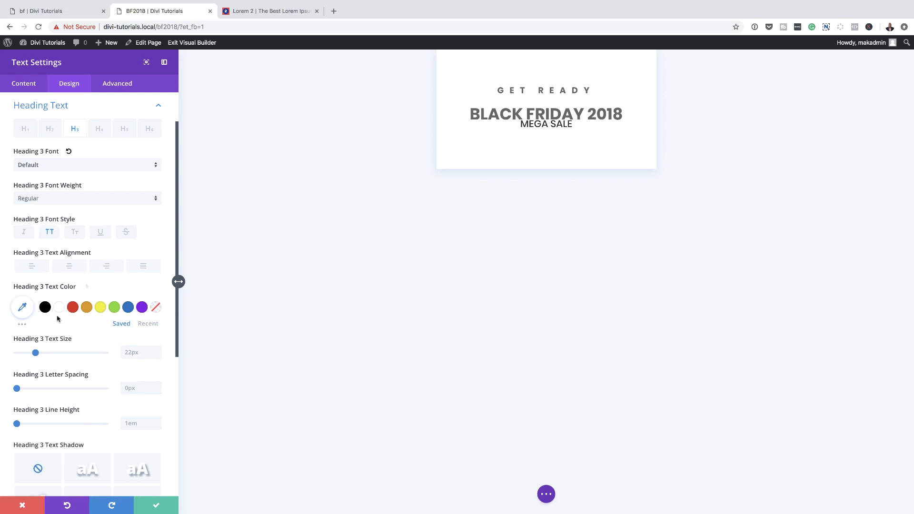
scroll(90, 412, down, 2)
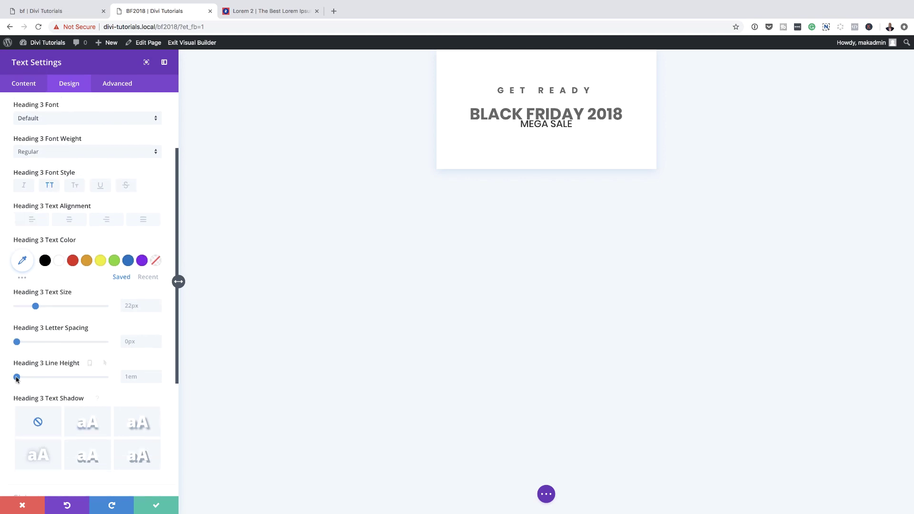
drag(18, 379, 62, 382)
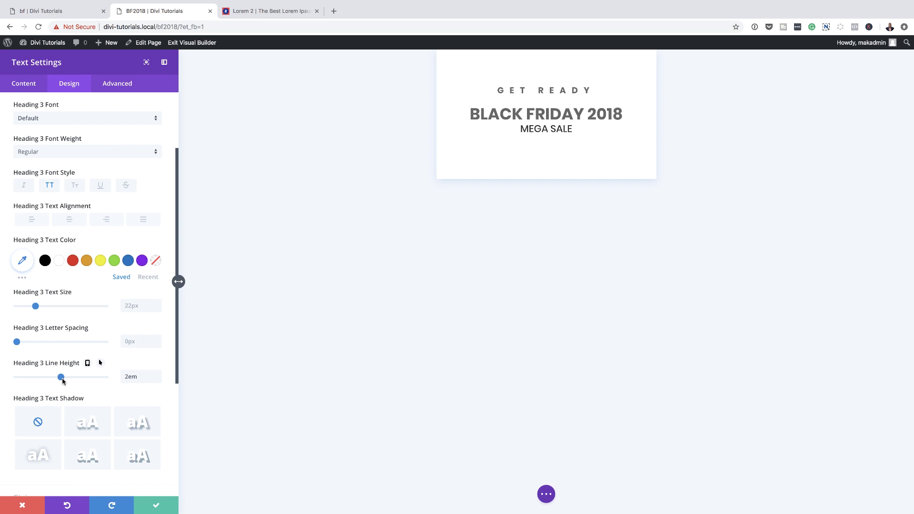
drag(62, 380, 79, 380)
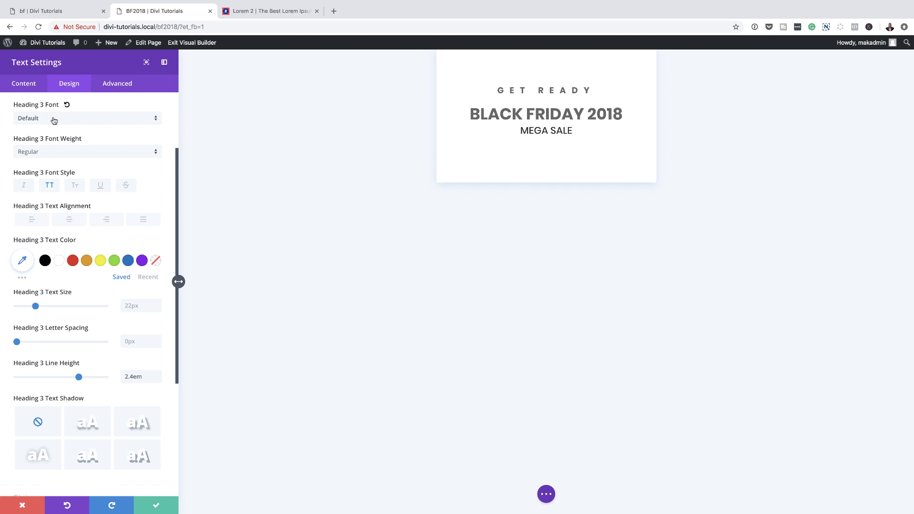
click(57, 153)
click(65, 210)
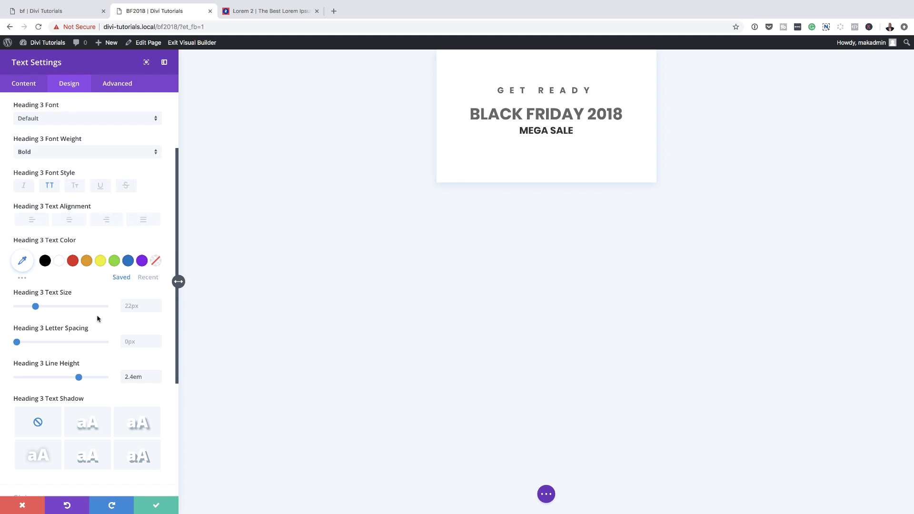
Raise the Heading 3 line height to 3em, set its desktop text size to 46px, and save the module
scroll(87, 382, down, 5)
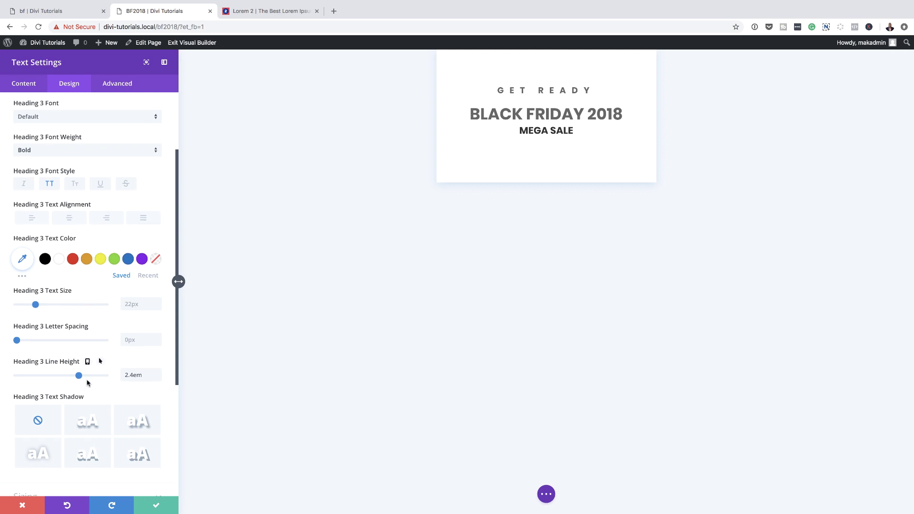
scroll(89, 384, up, 4)
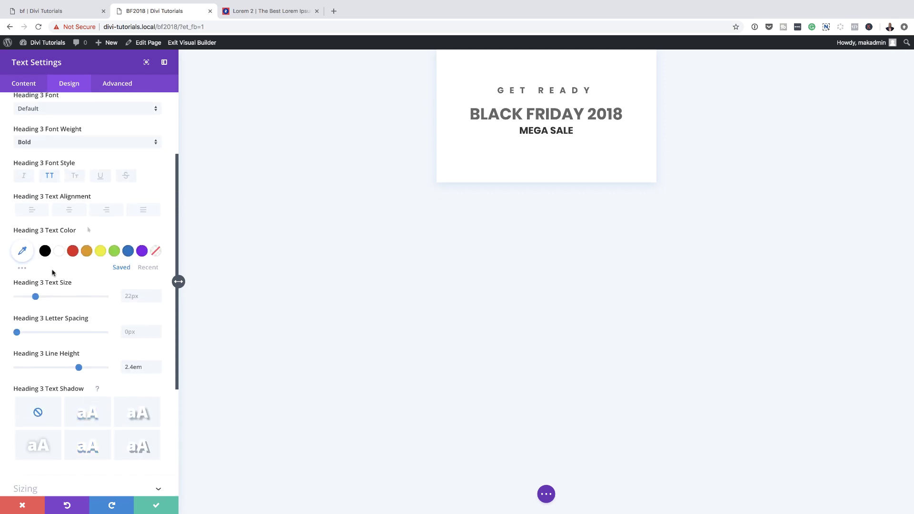
click(80, 283)
click(84, 300)
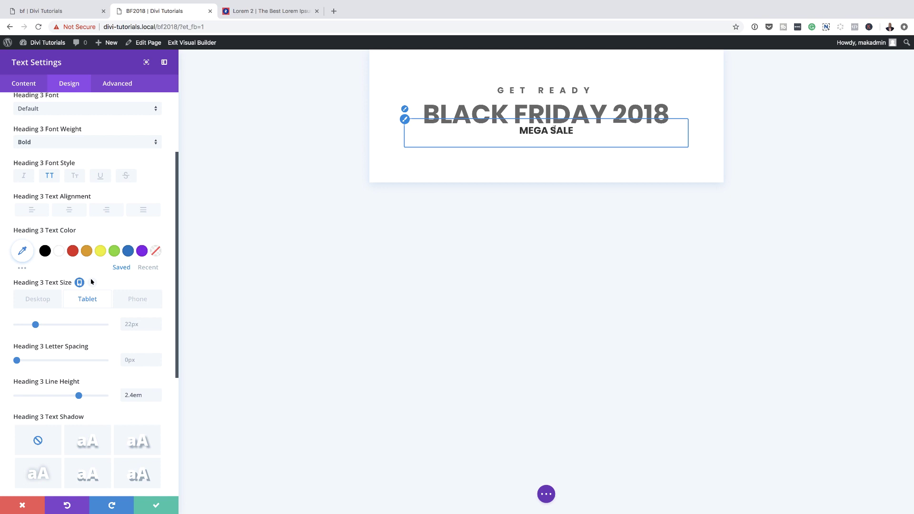
drag(82, 398, 118, 398)
click(38, 301)
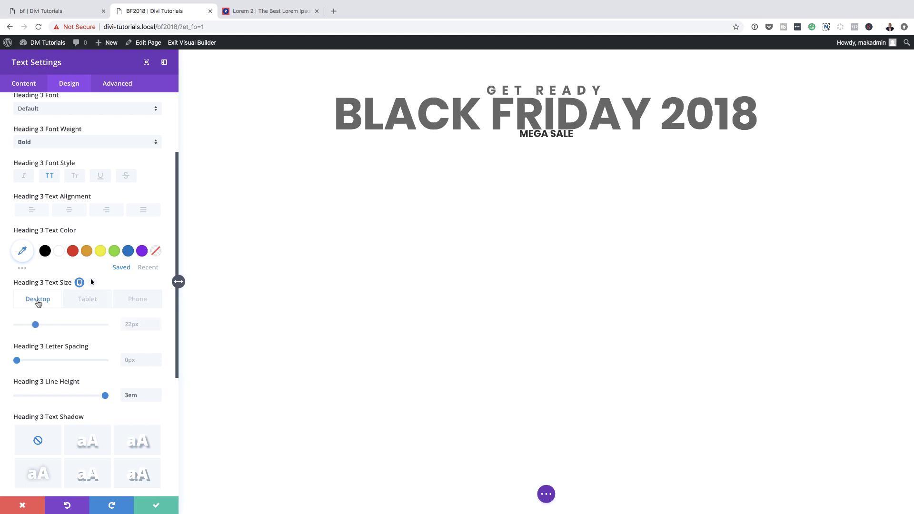
mouse_move(106, 398)
mouse_down()
mouse_move(81, 398)
mouse_move(121, 398)
mouse_up()
drag(36, 325, 57, 327)
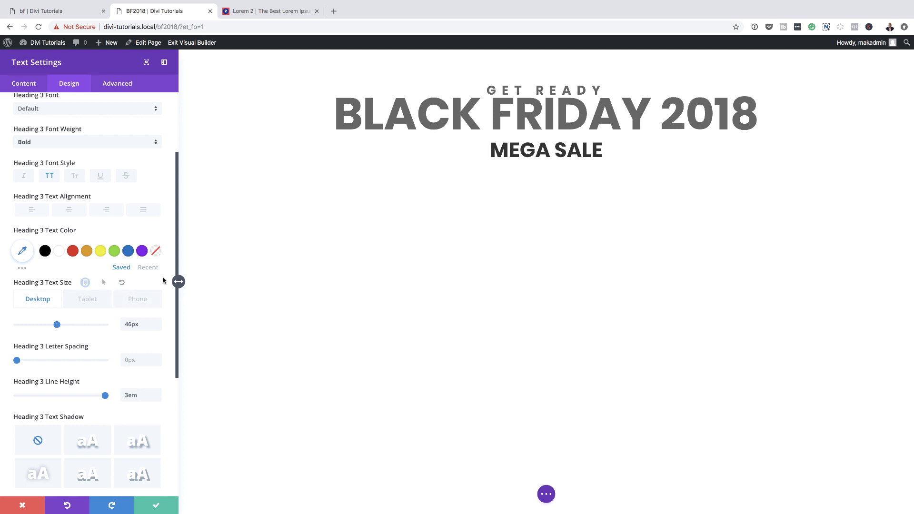
click(157, 507)
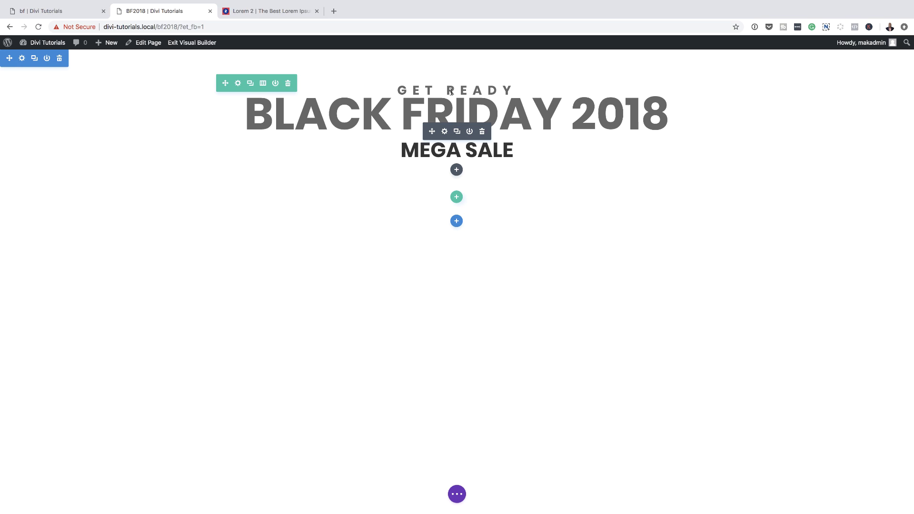
Give the "get ready" text module a custom bottom margin of 46px on desktop
mouse_move(450, 91)
mouse_down()
mouse_move(384, 94)
mouse_move(440, 96)
mouse_up()
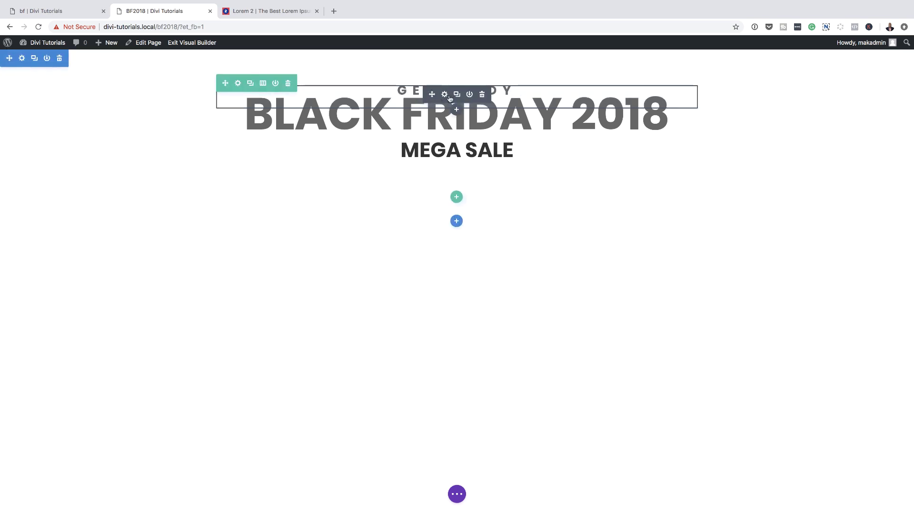
click(445, 94)
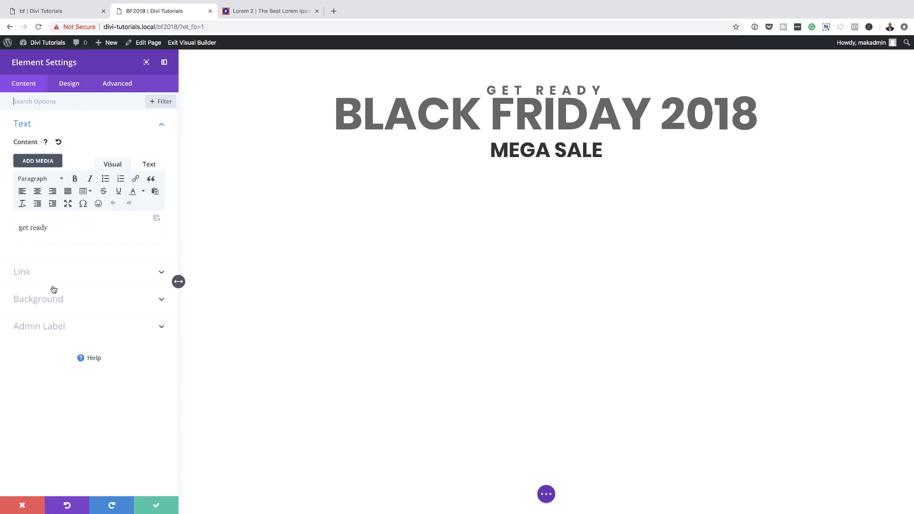
click(69, 86)
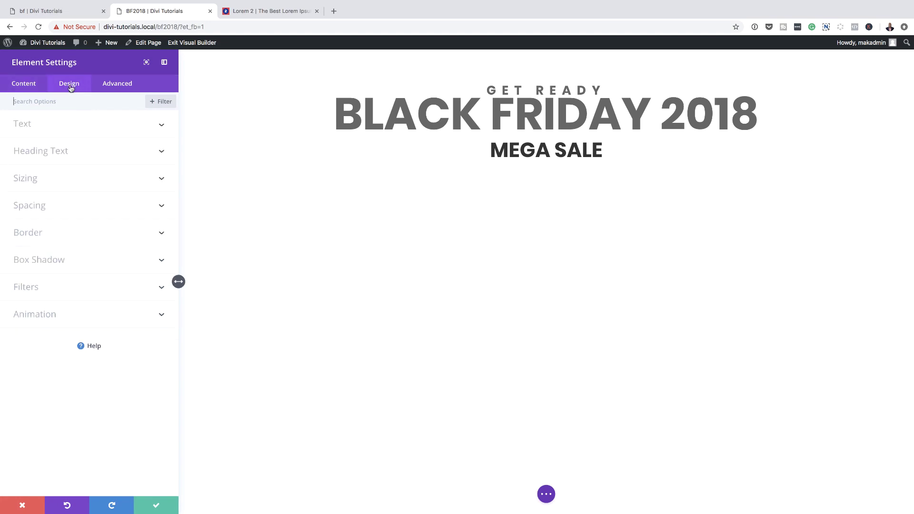
click(35, 209)
drag(69, 255, 90, 259)
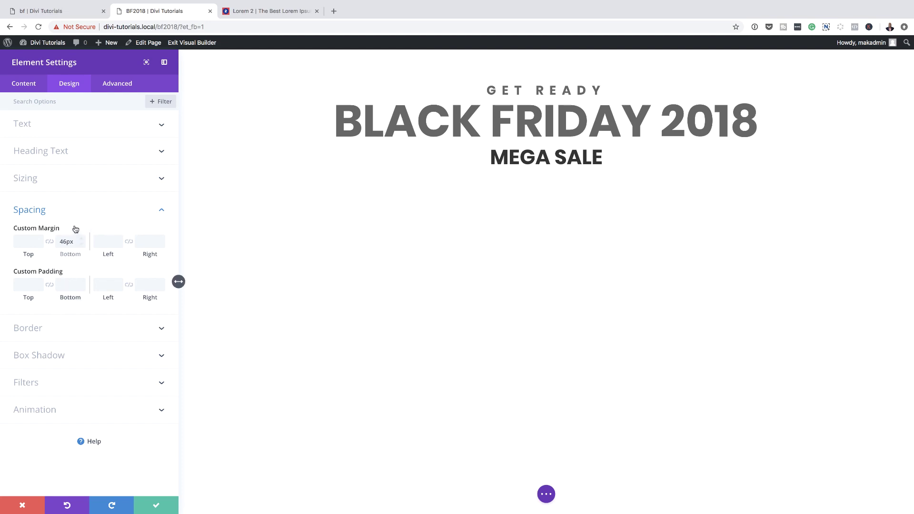
Set the "get ready" module's bottom margin to 39px for tablet and 29px for phone, and save the module
mouse_move(69, 232)
click(68, 229)
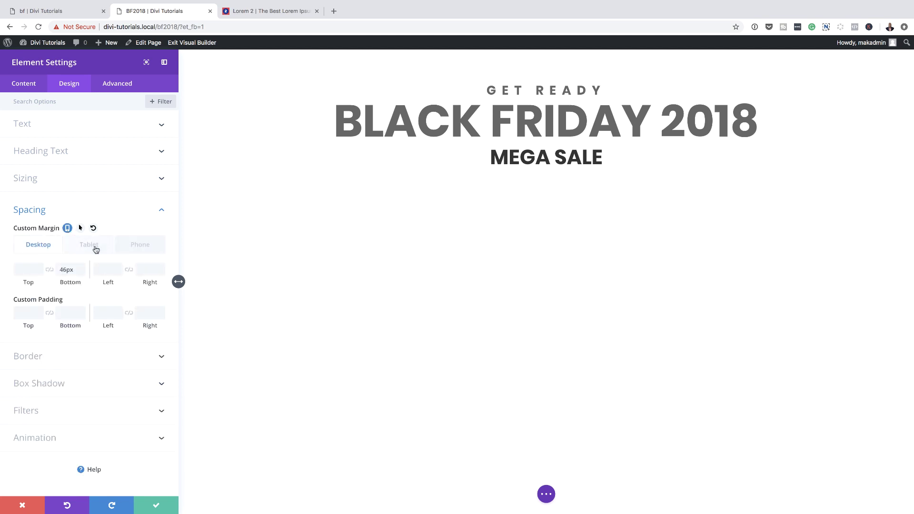
click(88, 246)
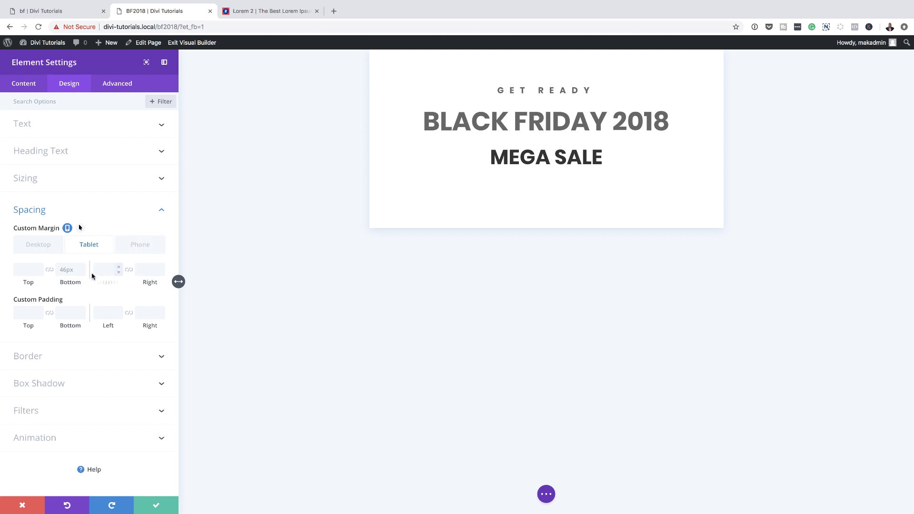
drag(69, 282, 67, 283)
click(148, 244)
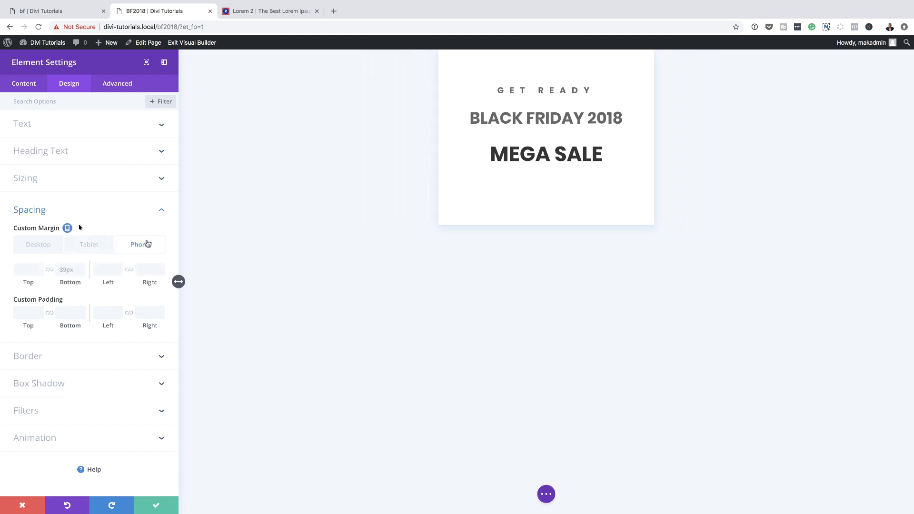
drag(70, 283, 66, 283)
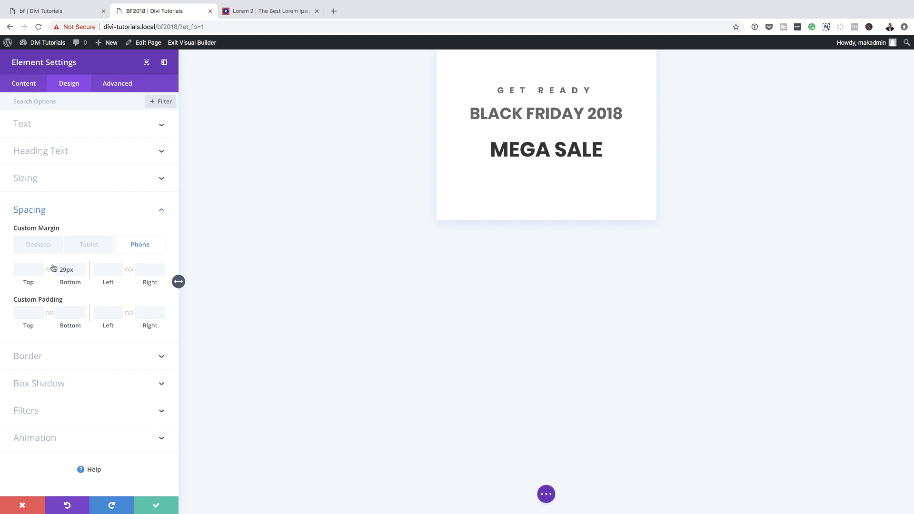
click(40, 246)
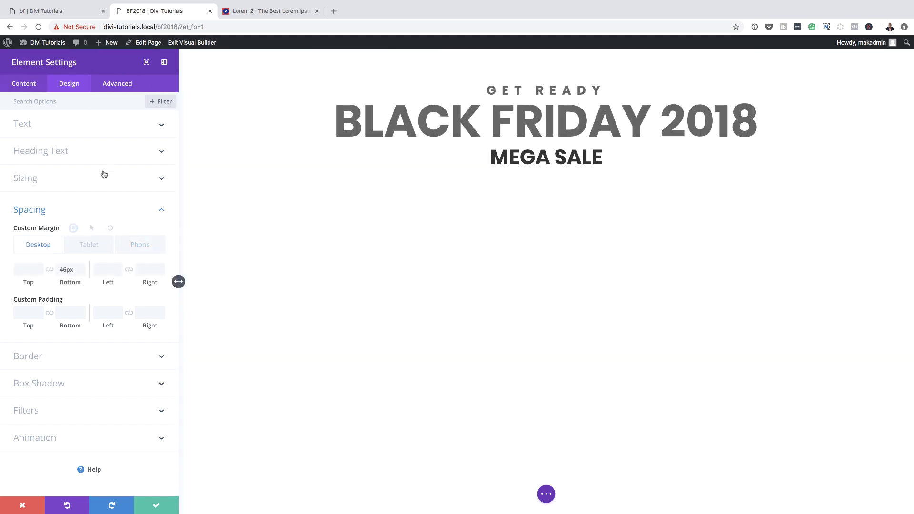
click(157, 506)
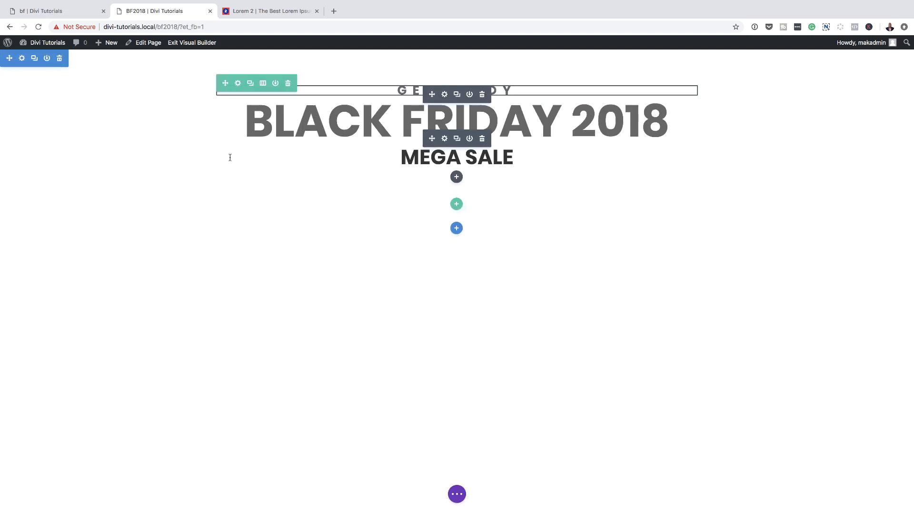
Set the section's background color to black
click(22, 60)
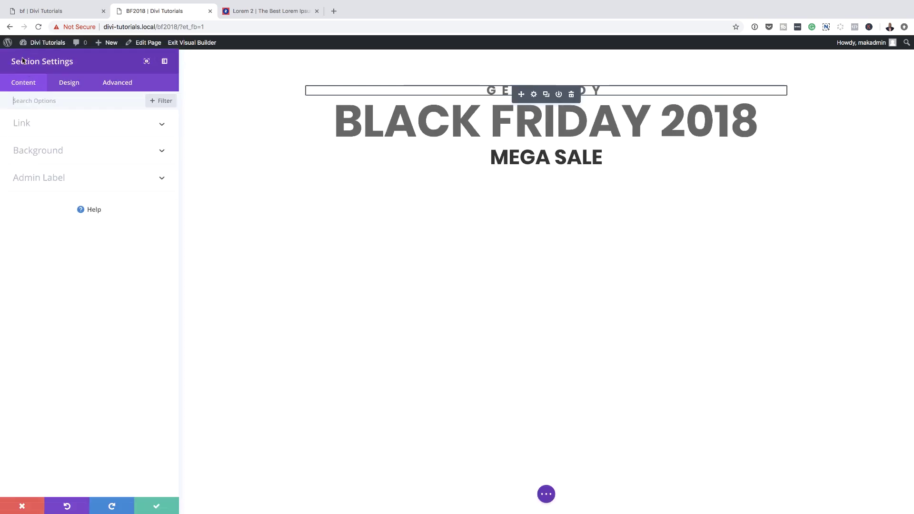
click(56, 152)
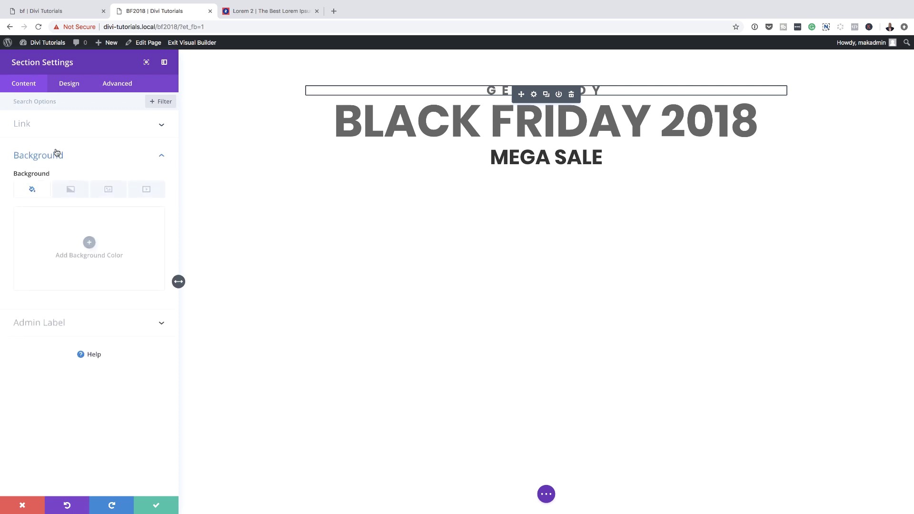
click(89, 244)
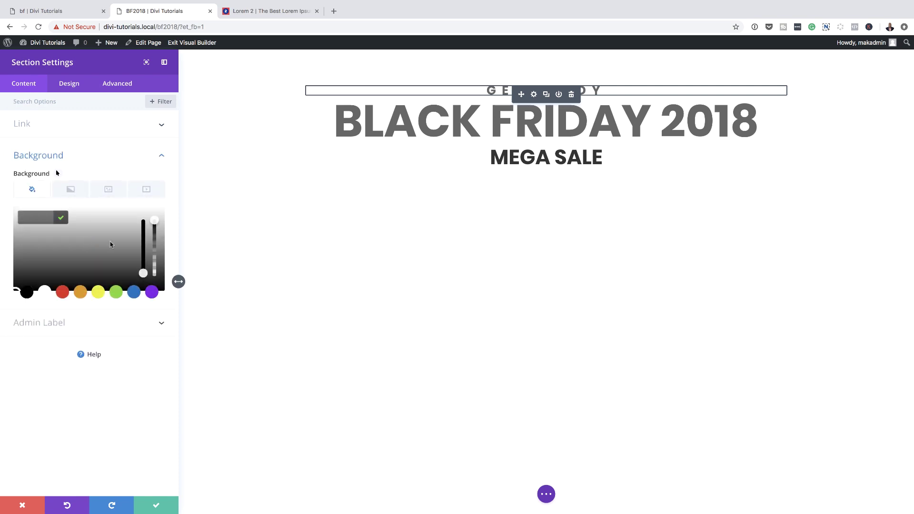
drag(155, 230, 167, 286)
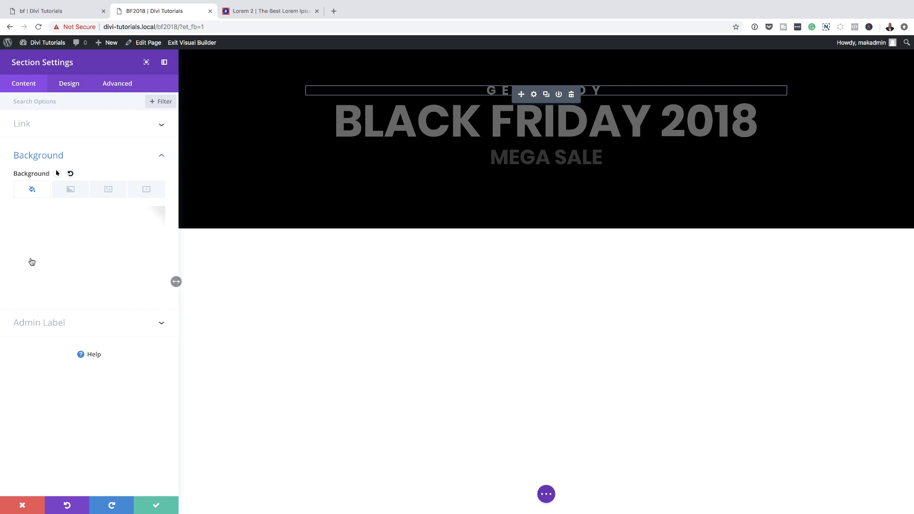
mouse_move(137, 222)
mouse_move(40, 227)
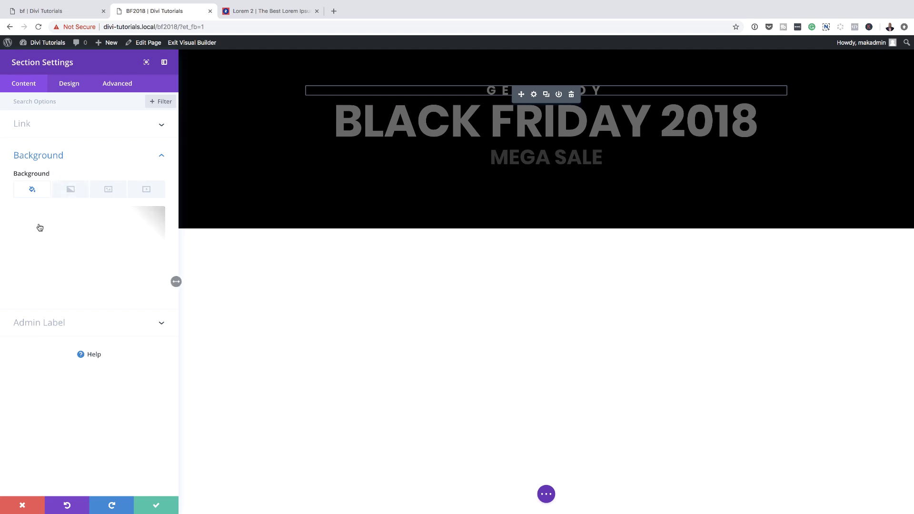
Add a linear background gradient to the section with red #e02b20 as its first color
click(71, 191)
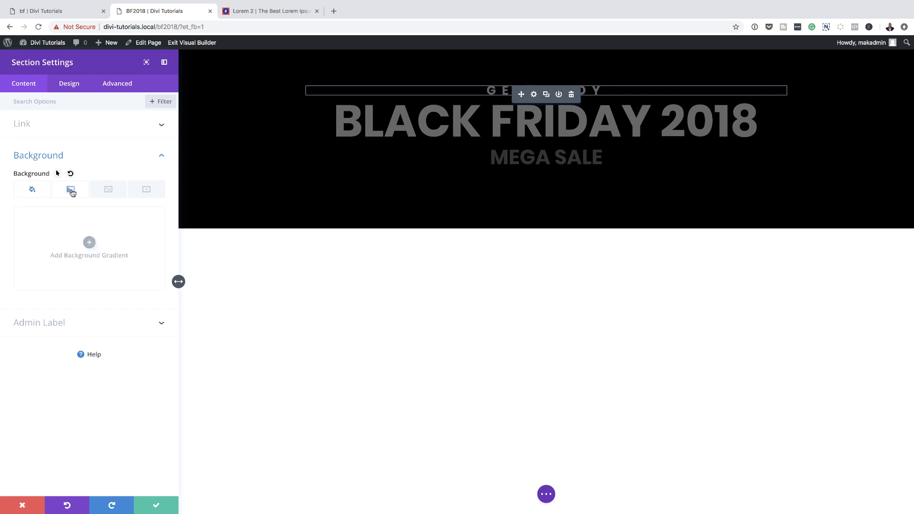
click(89, 243)
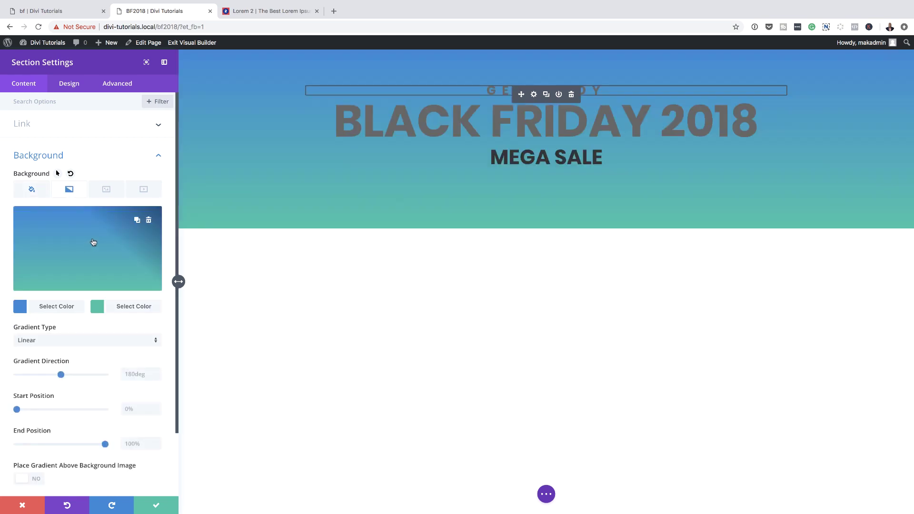
click(21, 310)
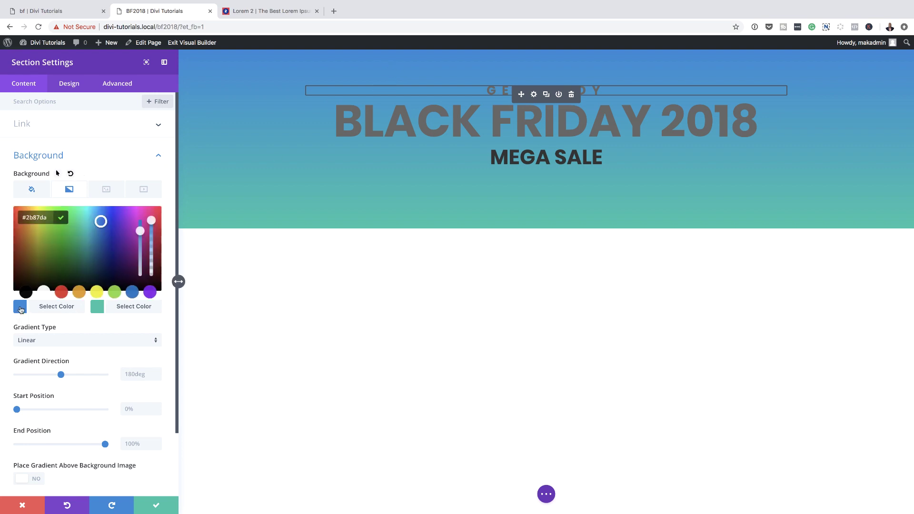
click(61, 293)
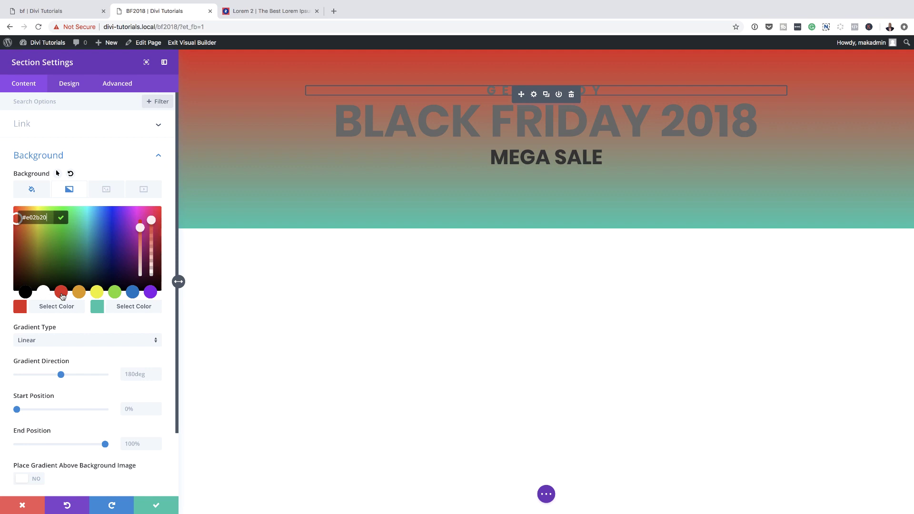
Make the gradient's second color fully transparent, rgba(0,196,163,0), and save the section settings
click(98, 308)
drag(152, 222, 155, 285)
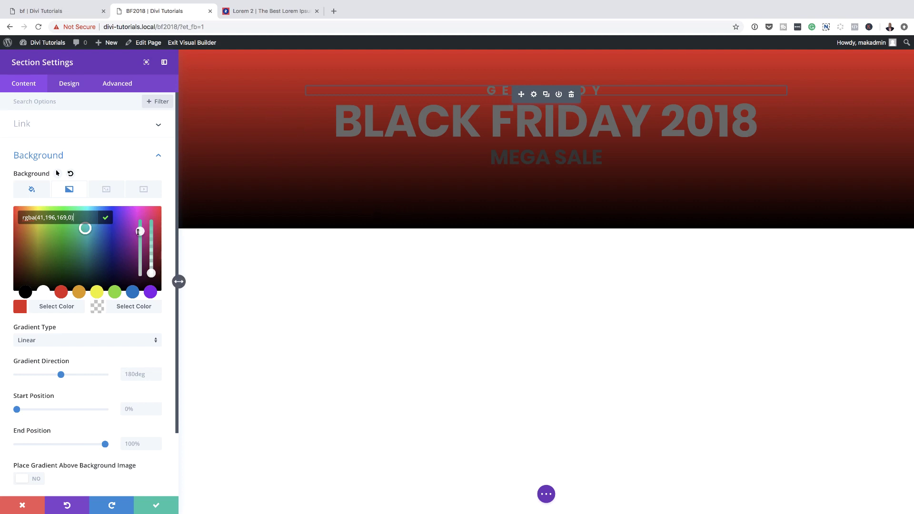
drag(141, 231, 146, 219)
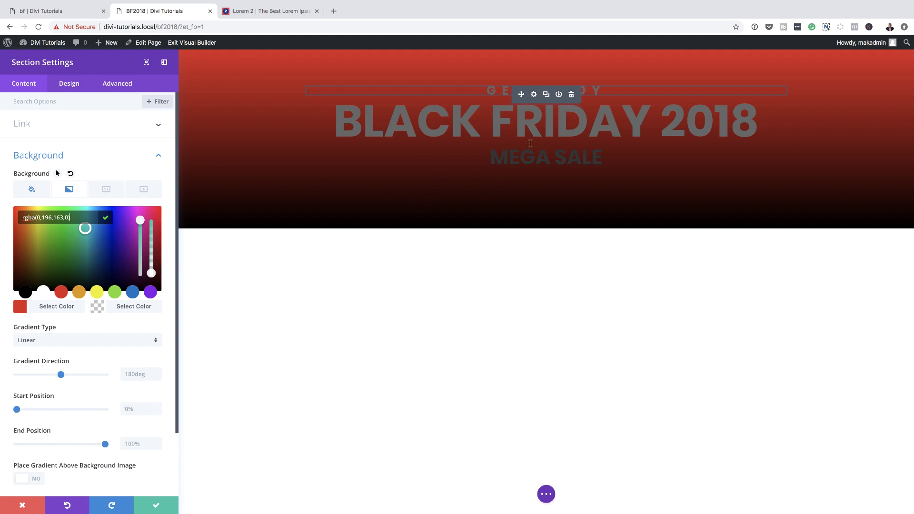
click(159, 509)
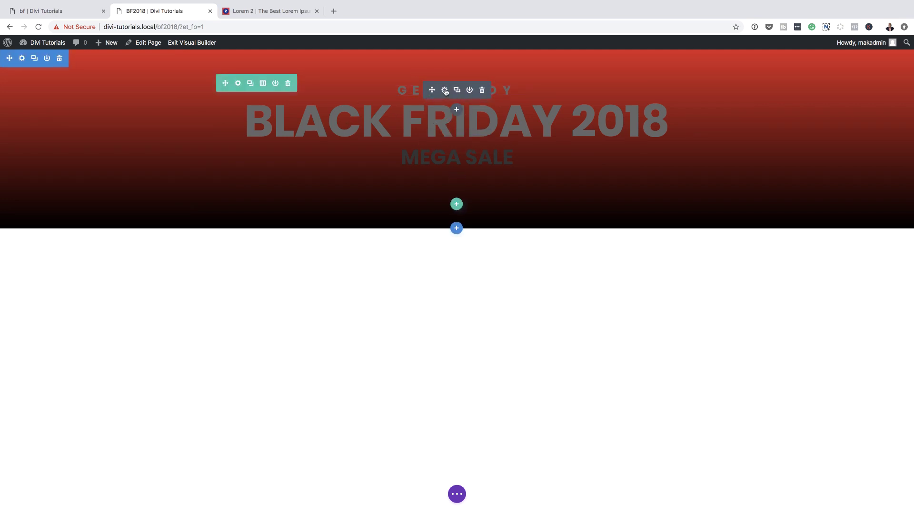
Change the "get ready" text color to white and save the module
click(444, 90)
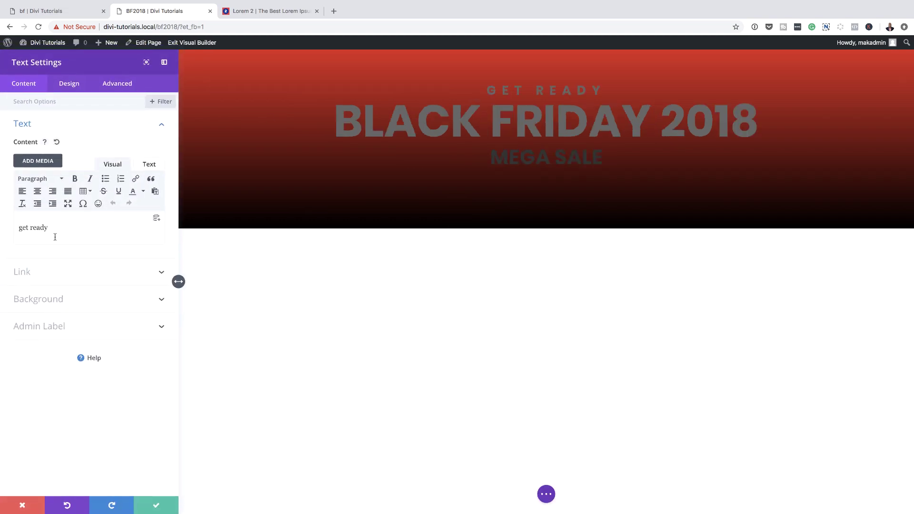
click(72, 85)
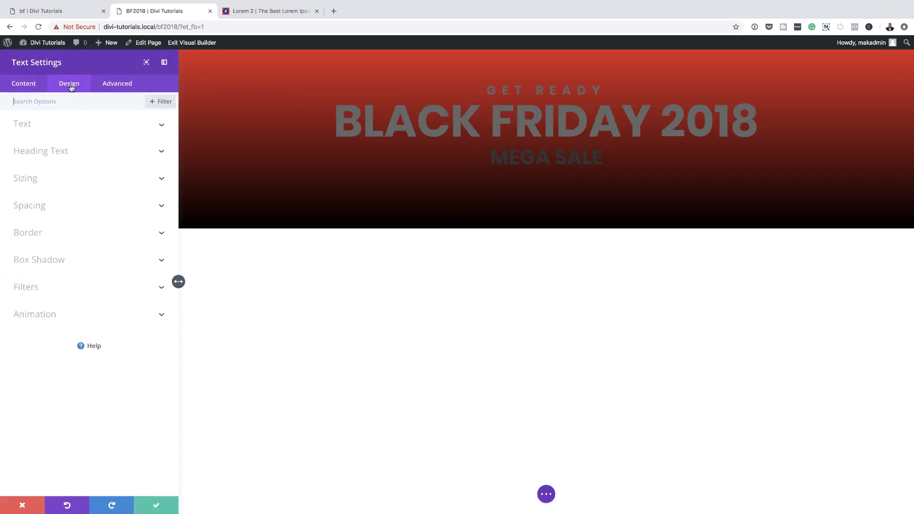
click(29, 125)
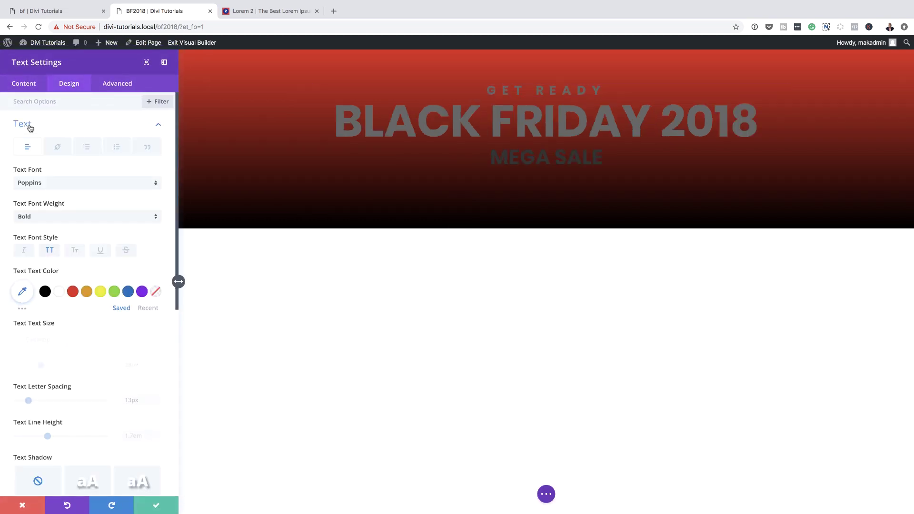
click(60, 292)
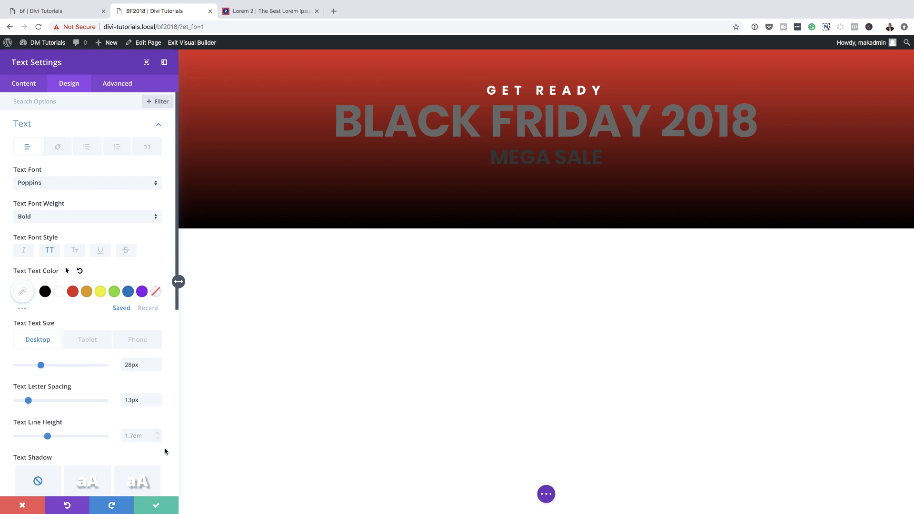
click(158, 510)
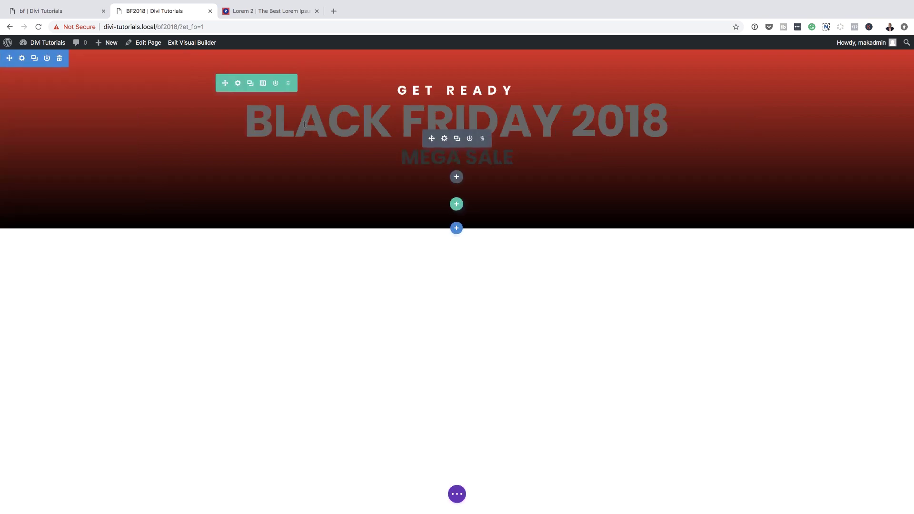
Change the "black Friday 2018" body text color to white
click(446, 139)
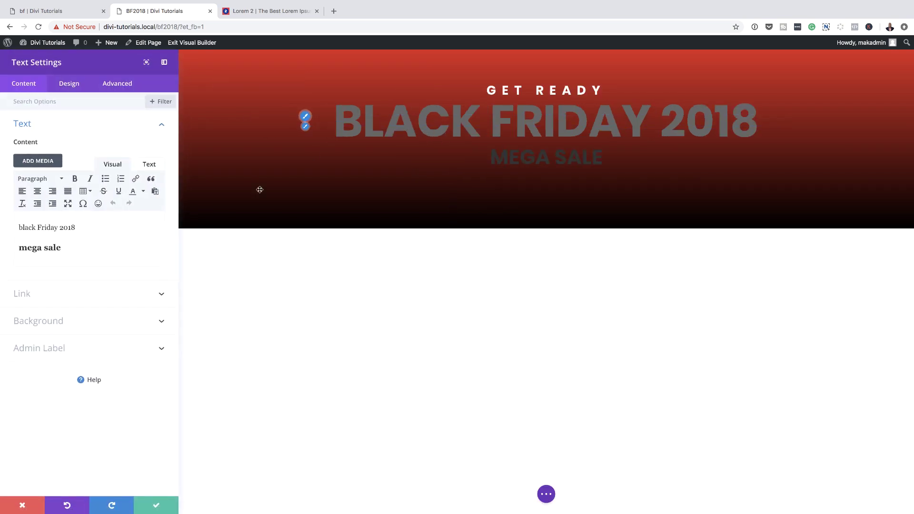
click(69, 84)
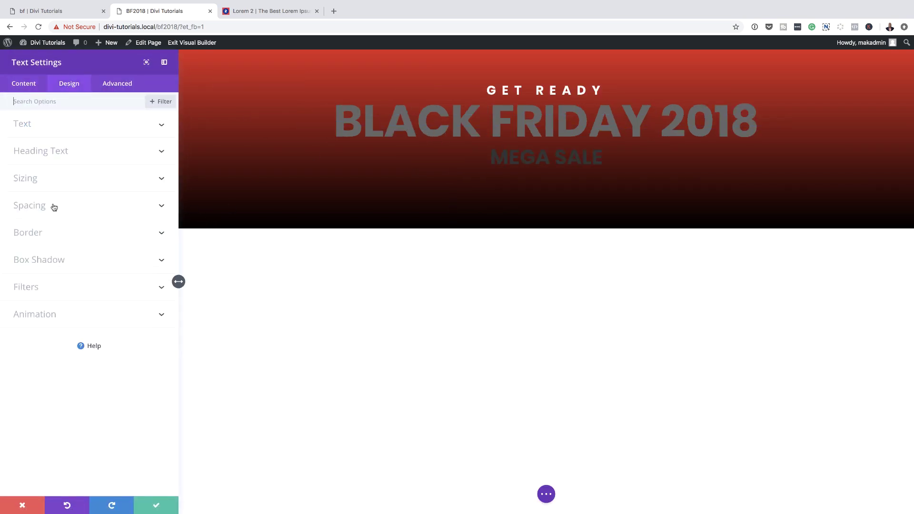
click(29, 126)
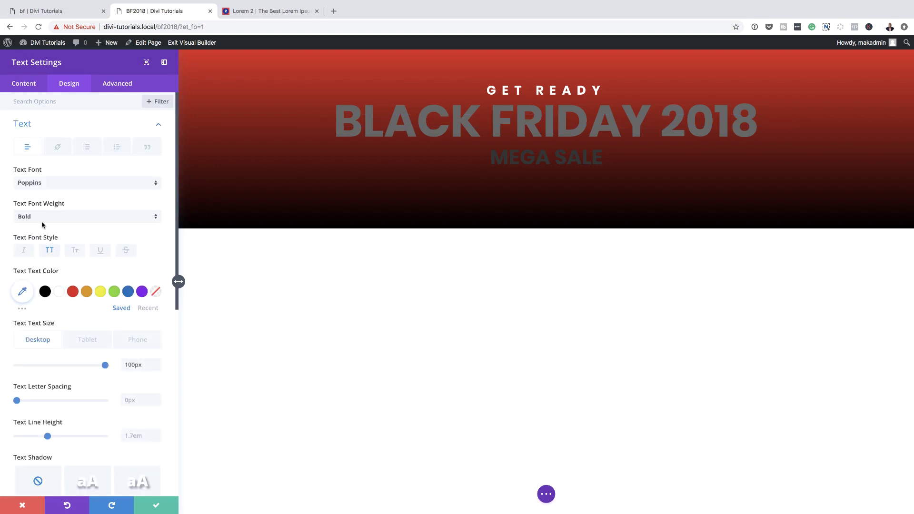
click(57, 292)
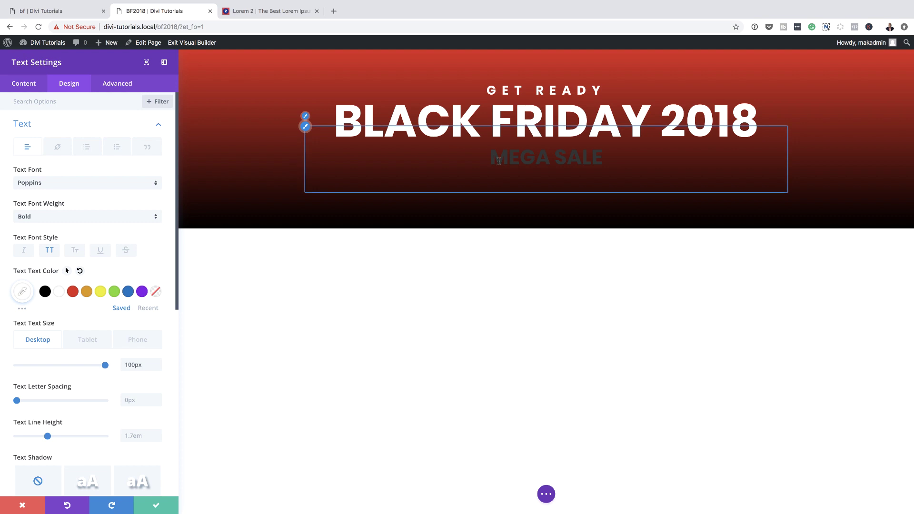
Set the "mega sale" Heading 3 text color to white and apply the first text shadow preset to it
click(307, 127)
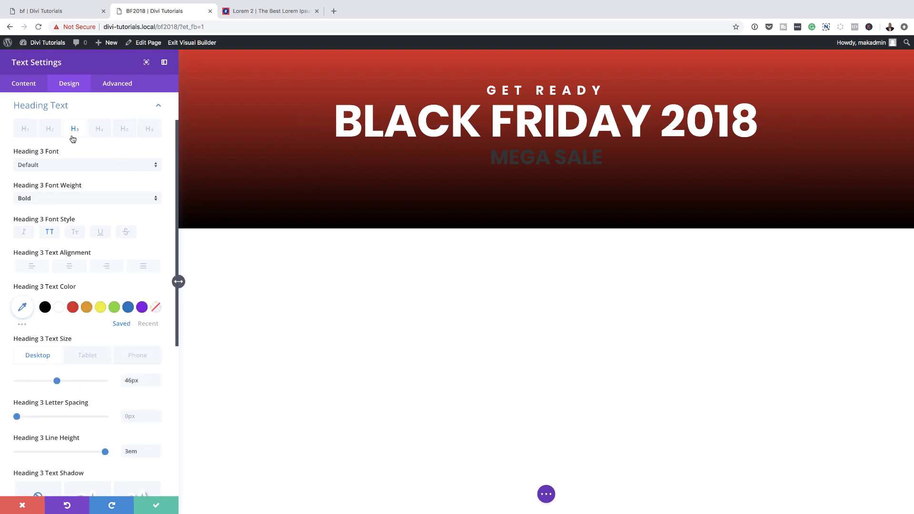
click(60, 309)
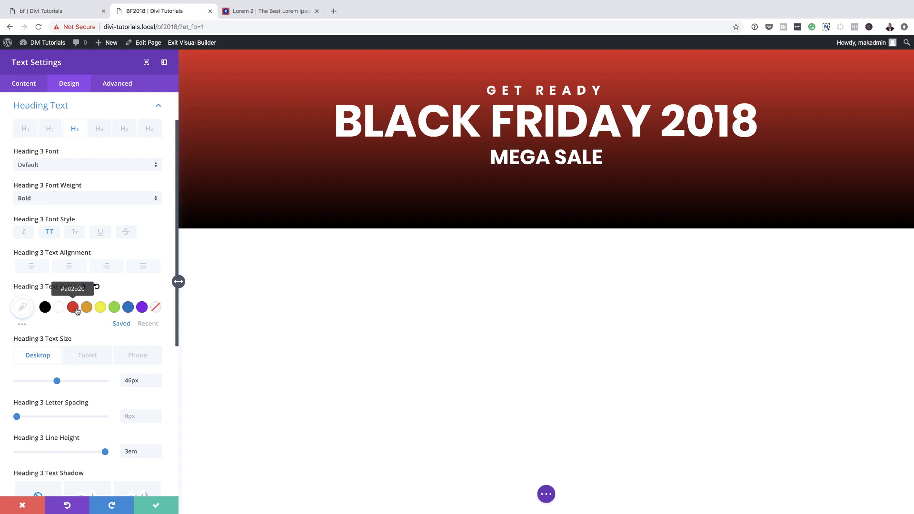
scroll(93, 380, down, 3)
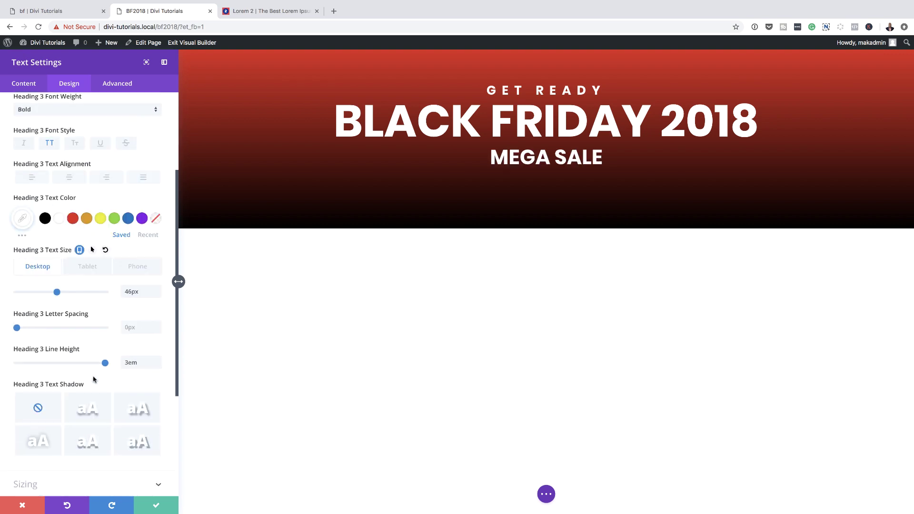
click(88, 353)
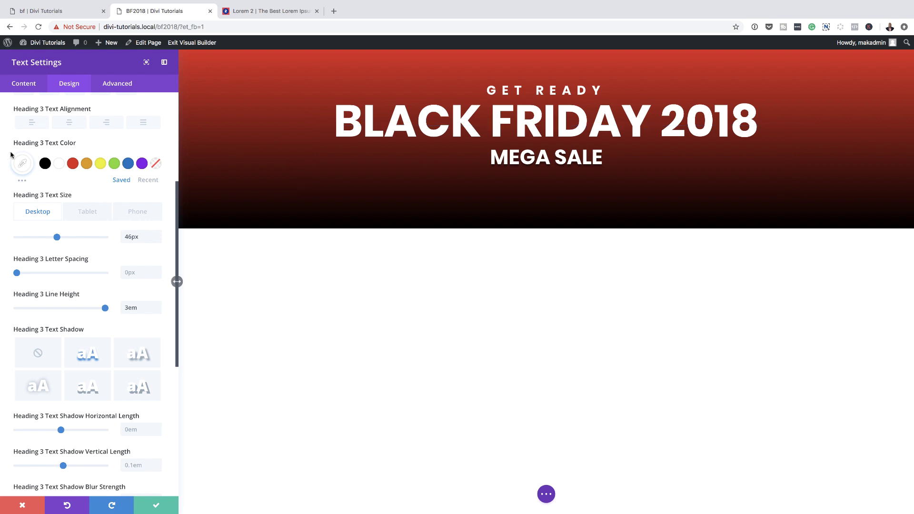
Apply the first text shadow preset to the "black Friday 2018" body text and save the module
scroll(62, 191, up, 4)
click(31, 127)
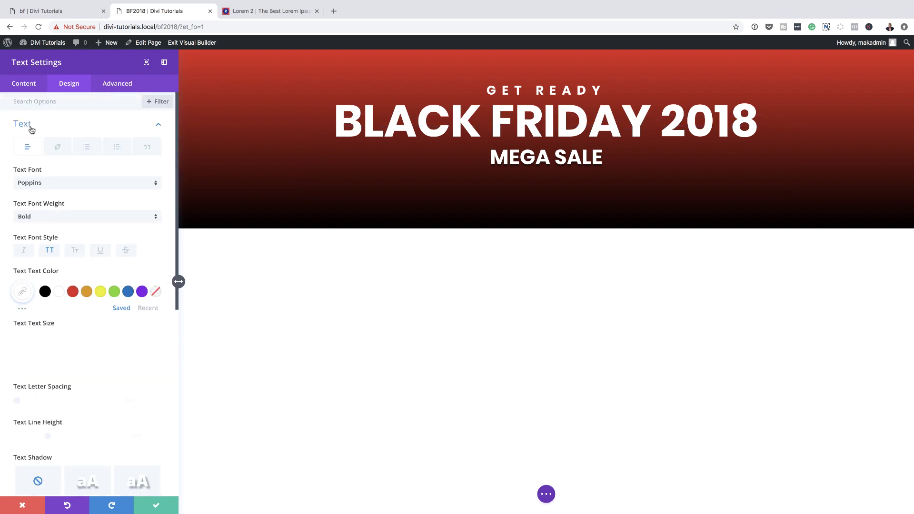
scroll(108, 391, down, 4)
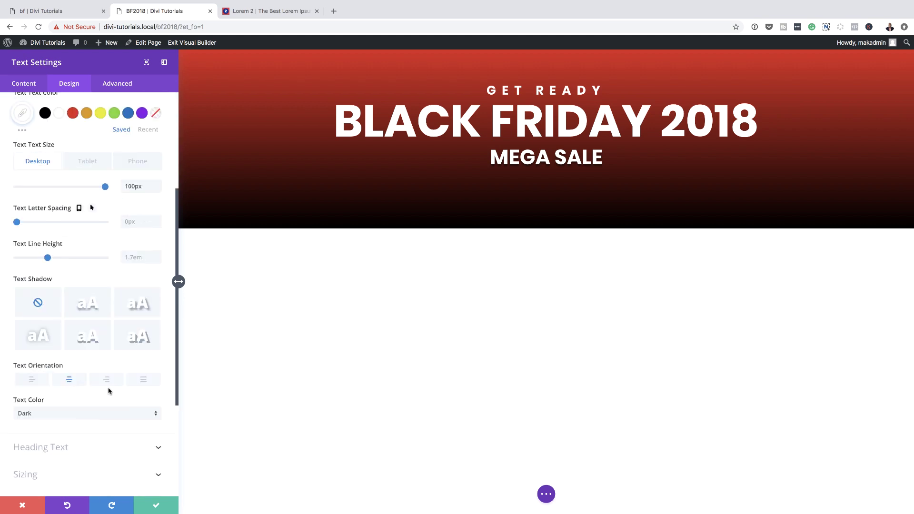
click(95, 305)
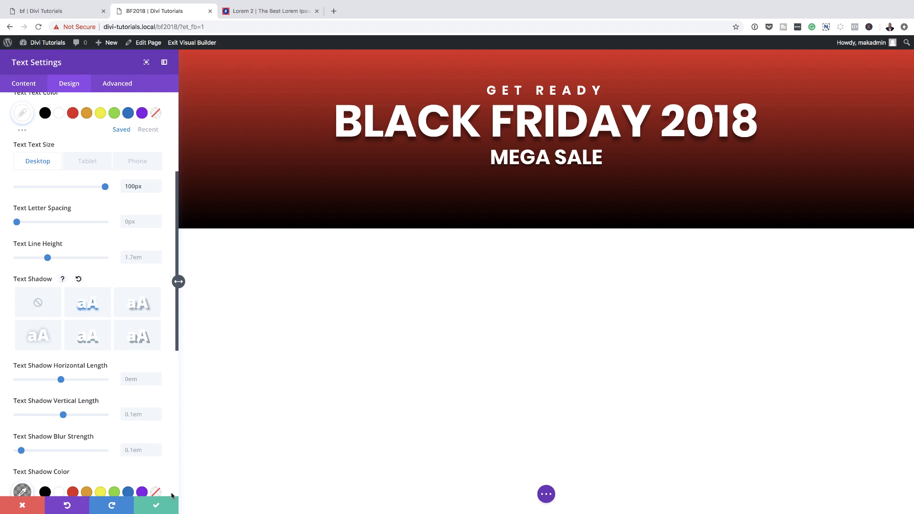
click(156, 508)
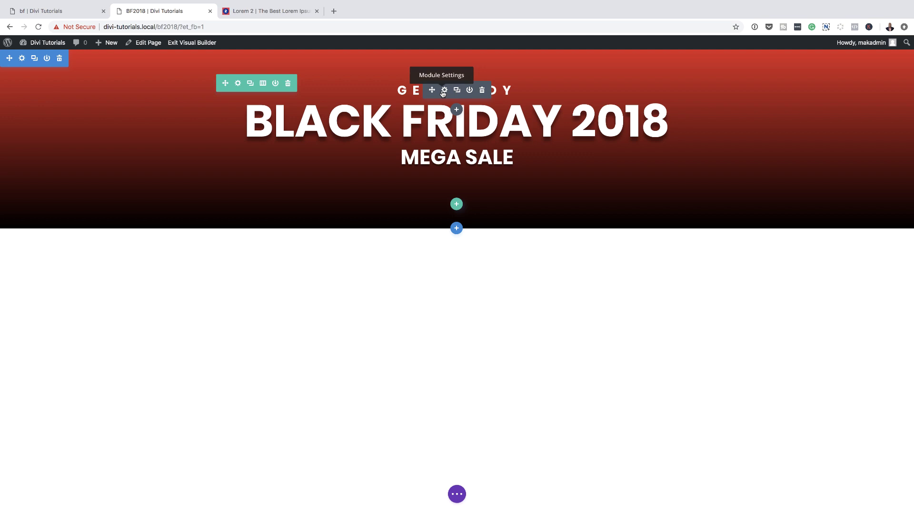
Apply the first text shadow preset to the "get ready" text and save the module
click(444, 90)
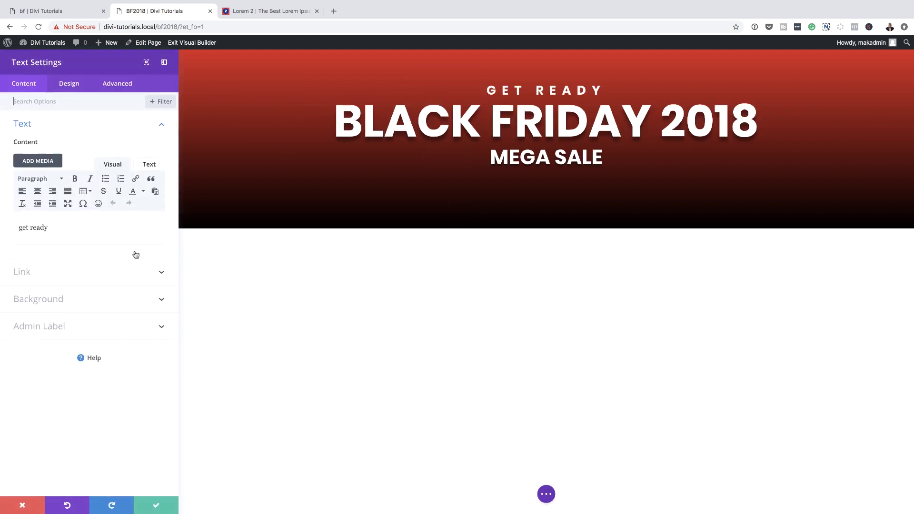
click(72, 82)
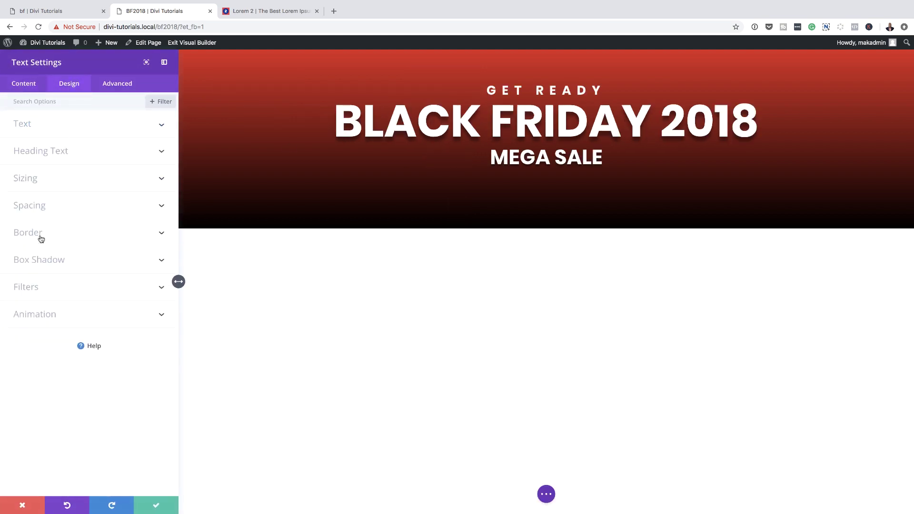
click(27, 124)
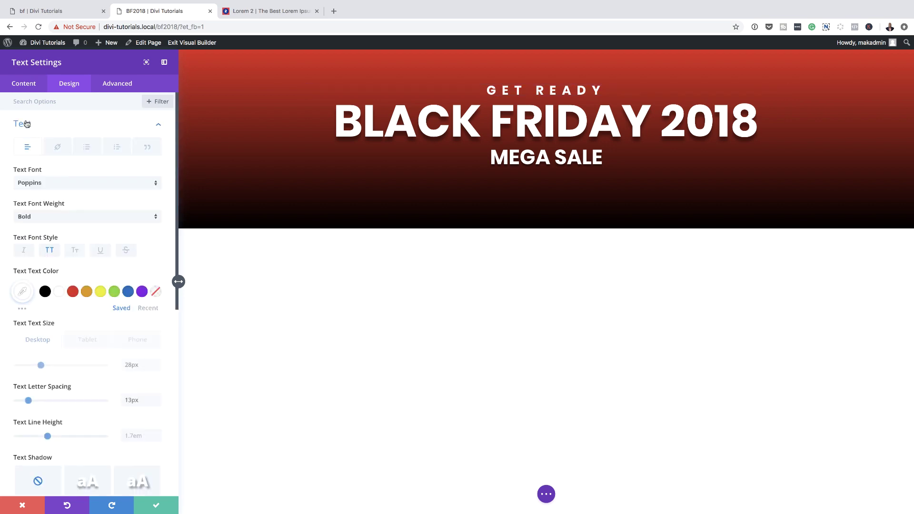
scroll(104, 396, down, 2)
scroll(102, 395, down, 3)
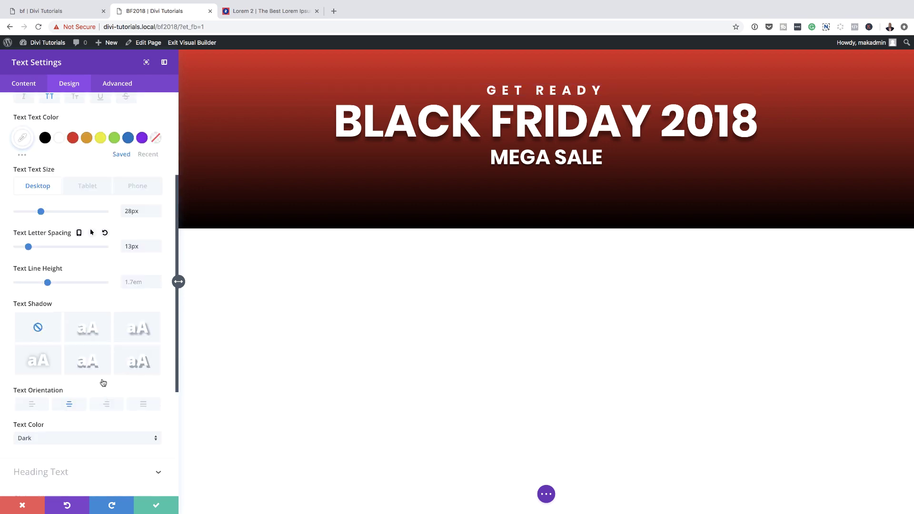
click(92, 332)
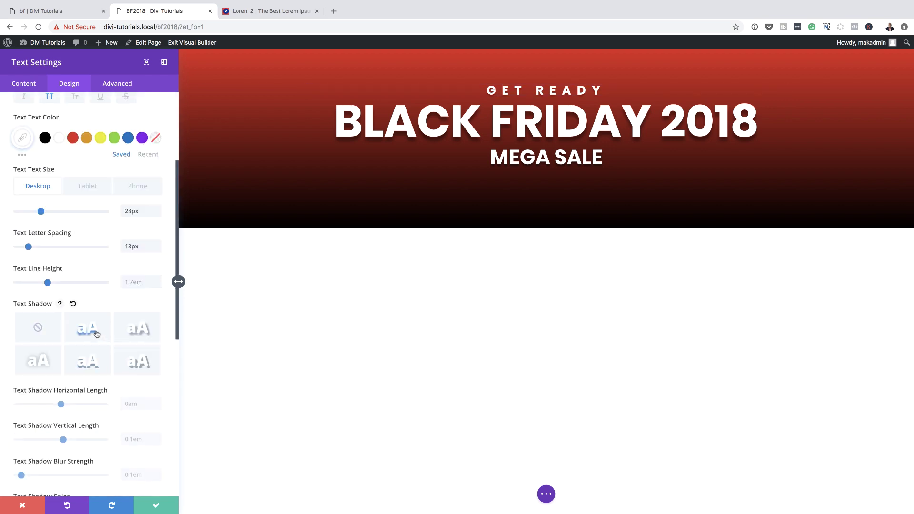
click(155, 506)
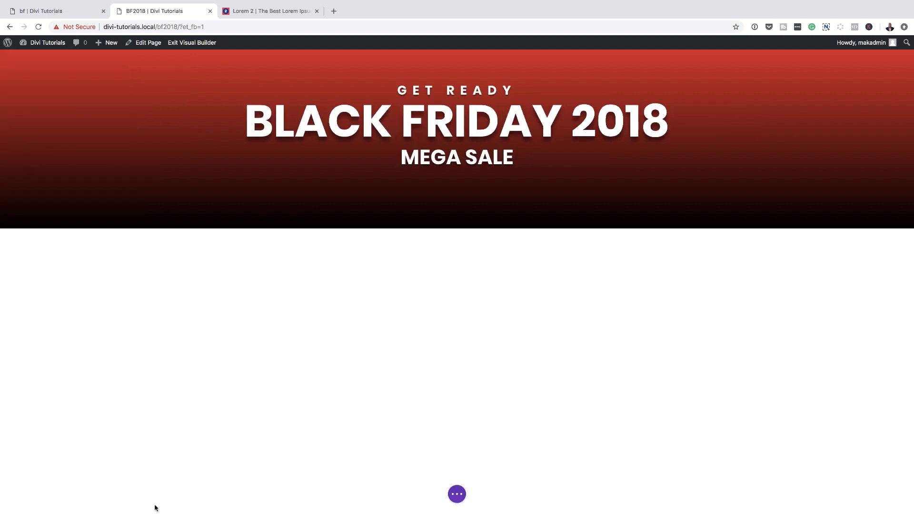
Insert a new Text module below the "mega sale" heading
mouse_move(444, 154)
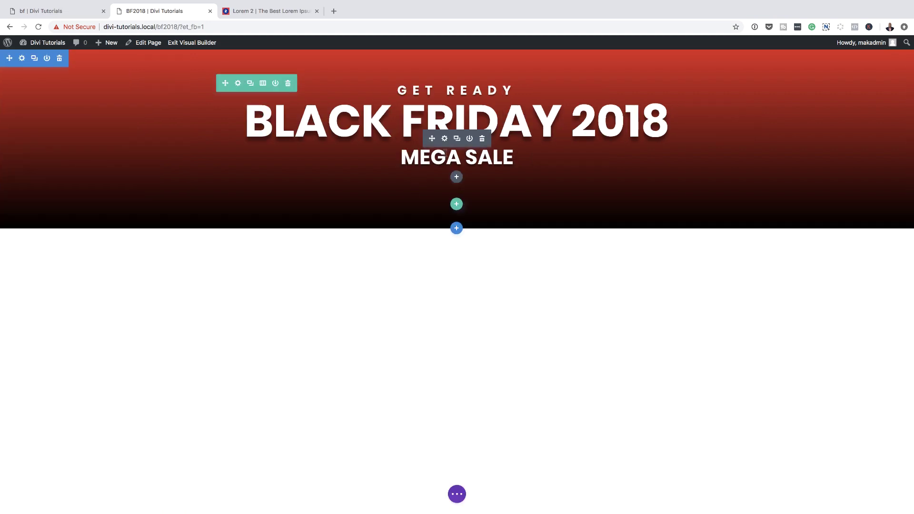
click(458, 178)
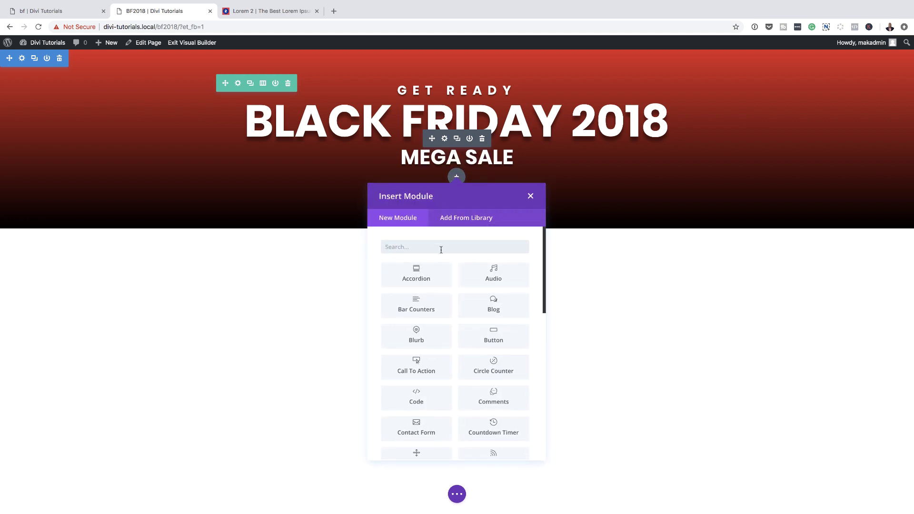
text(text)
click(427, 279)
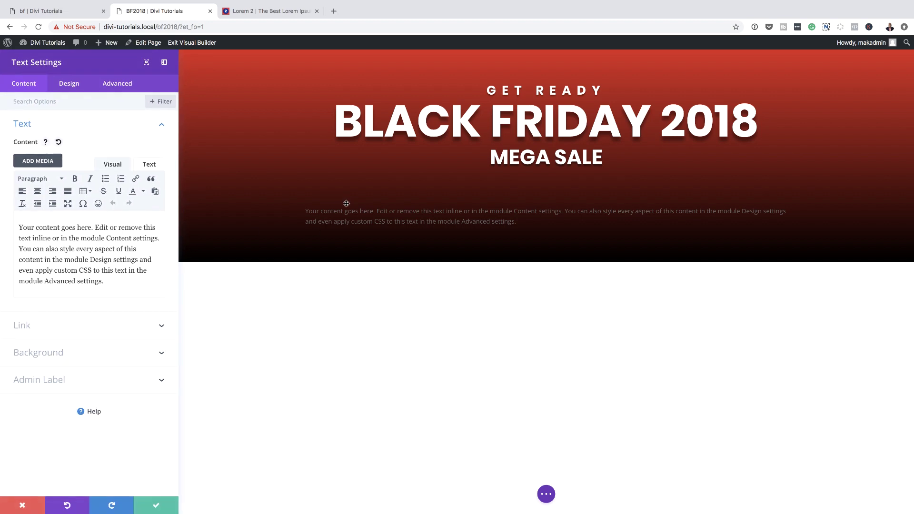
Replace the new module's placeholder text with the "Praesent dapibus" paragraph copied from the open Lorem 2 page
click(281, 16)
drag(383, 253, 551, 293)
key(super+c)
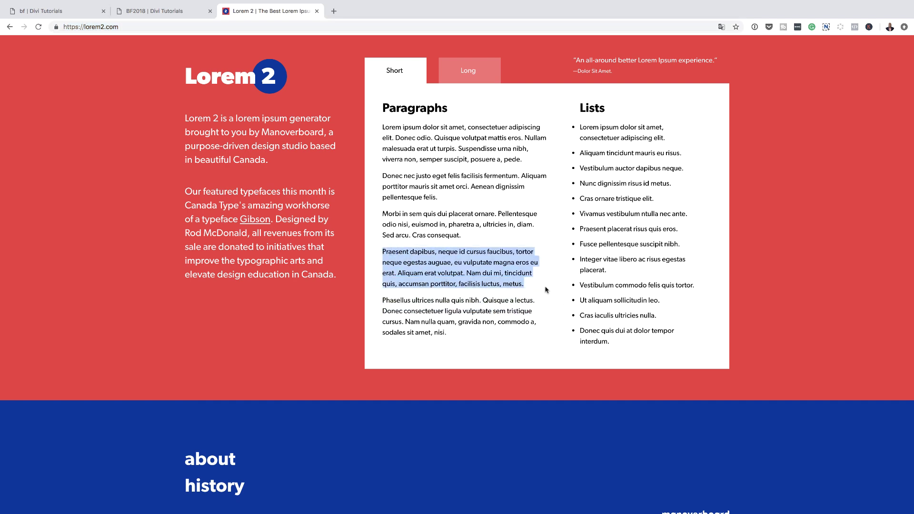
click(148, 14)
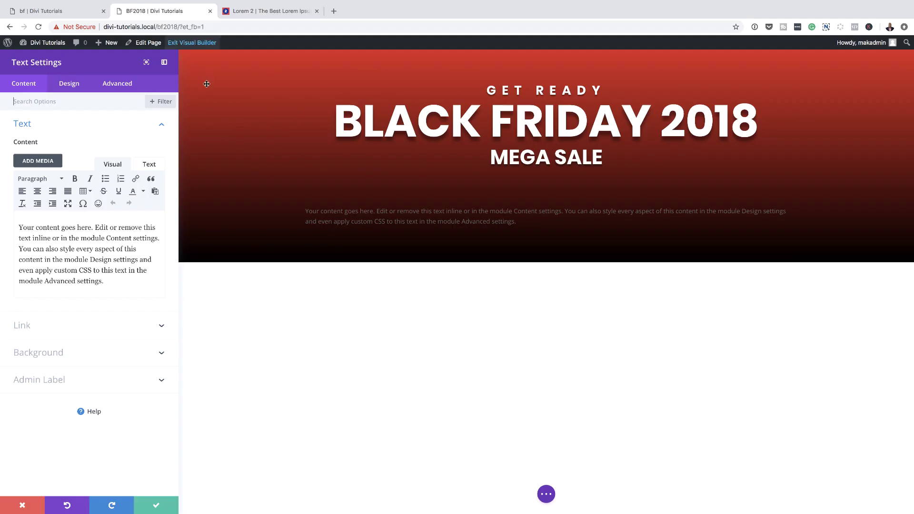
drag(108, 287, 1, 212)
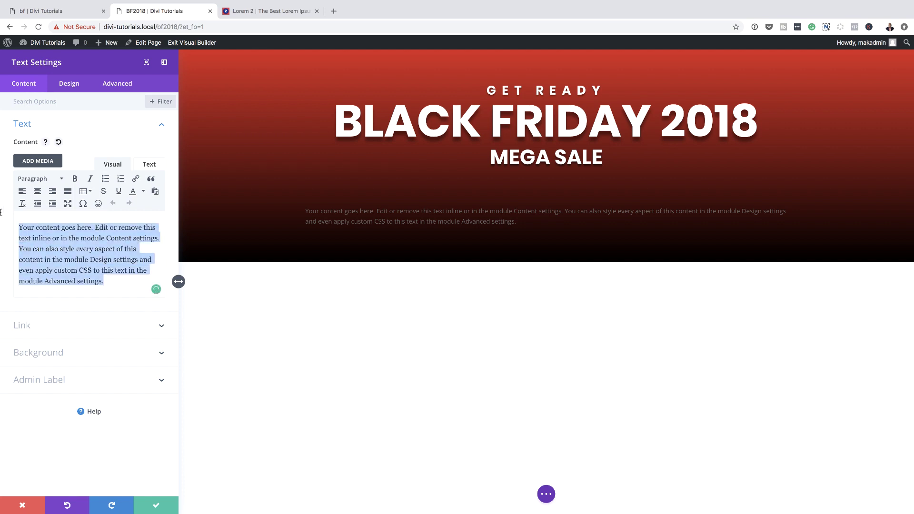
key(super+v)
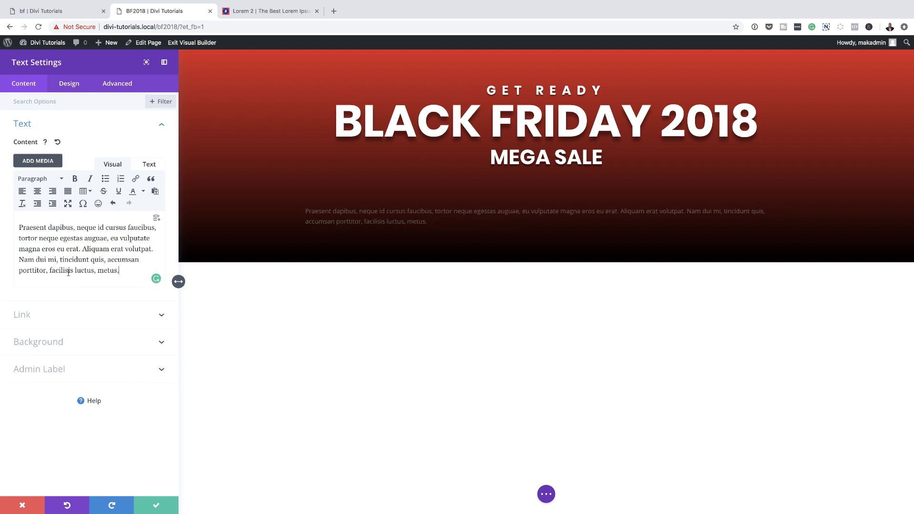
Set the paragraph's text color to white and its font to Poppins
click(71, 88)
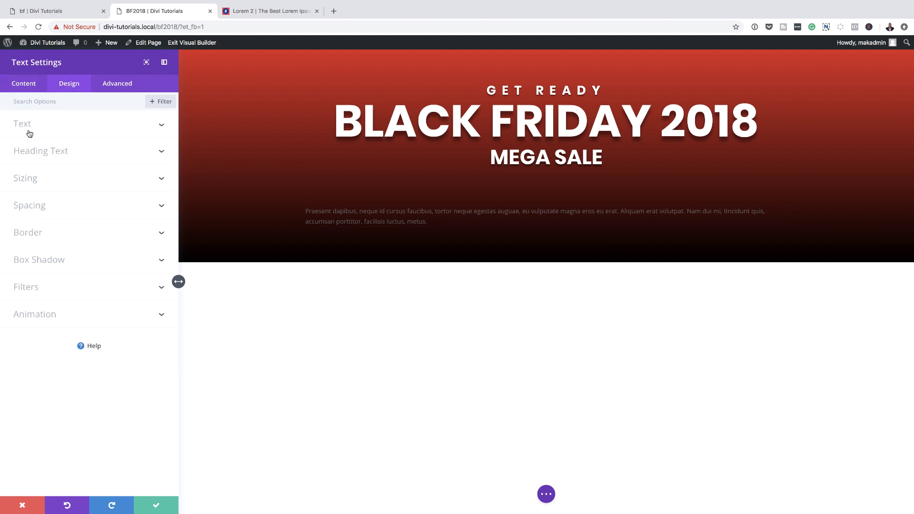
click(28, 125)
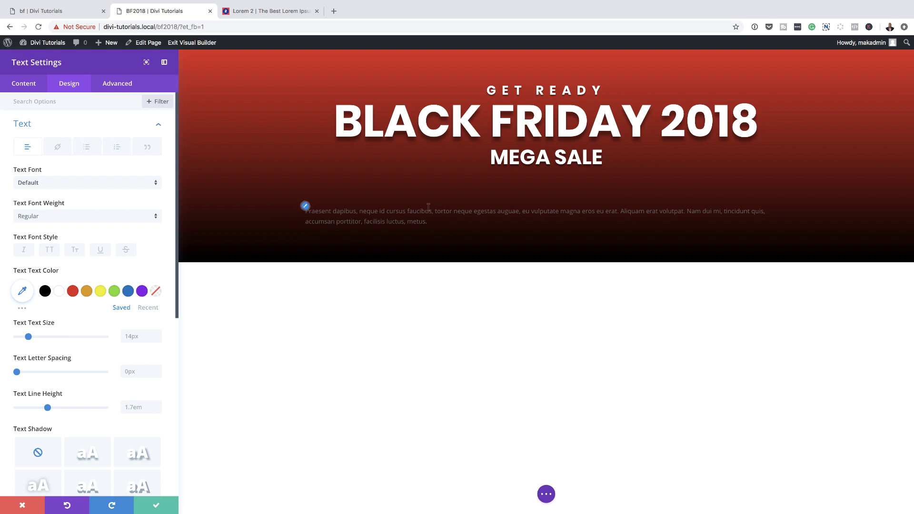
click(60, 292)
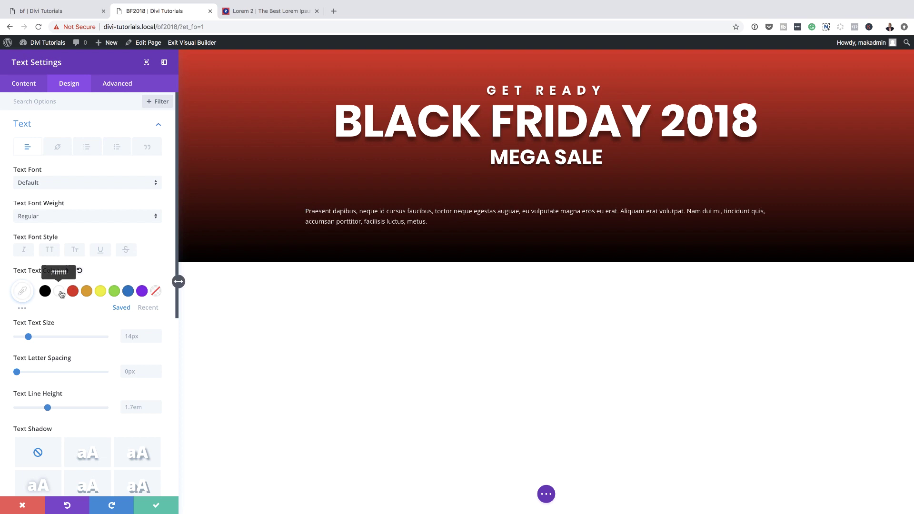
click(64, 185)
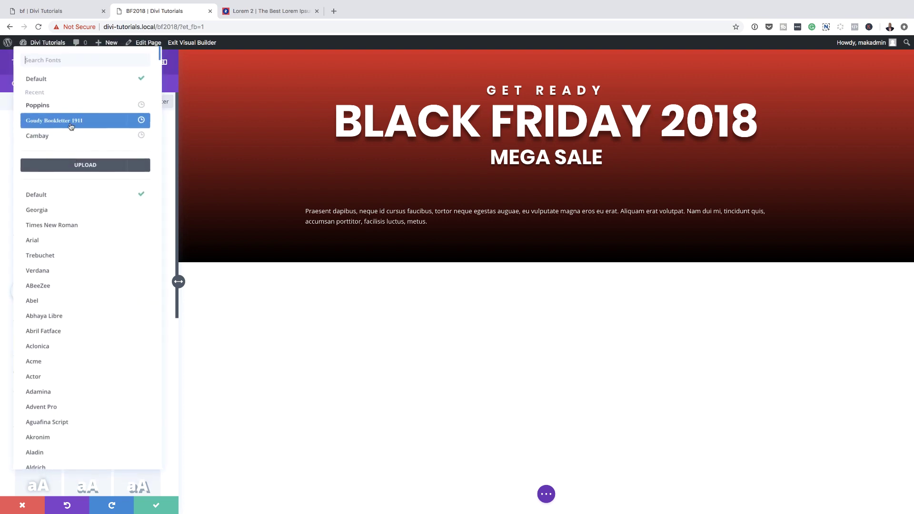
click(67, 104)
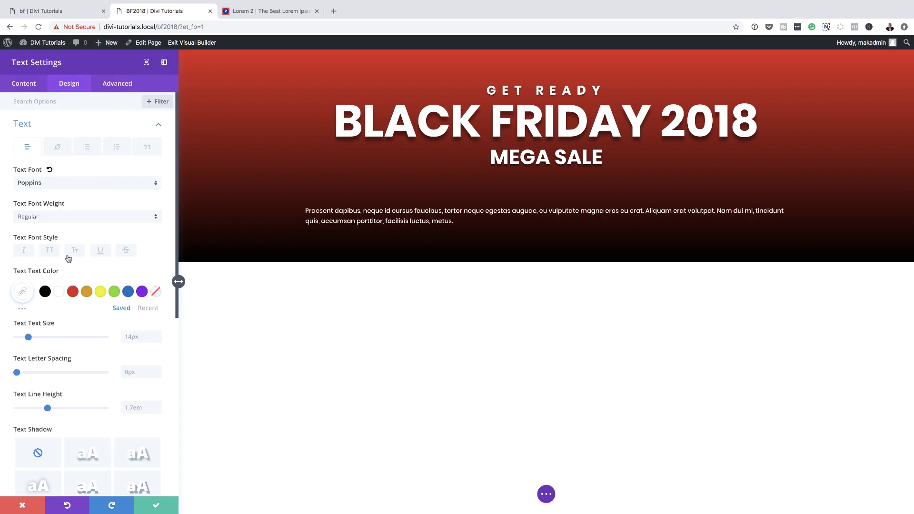
Set the paragraph's text size to 18px and line height to 1.8em, with centered text orientation
drag(28, 337, 31, 340)
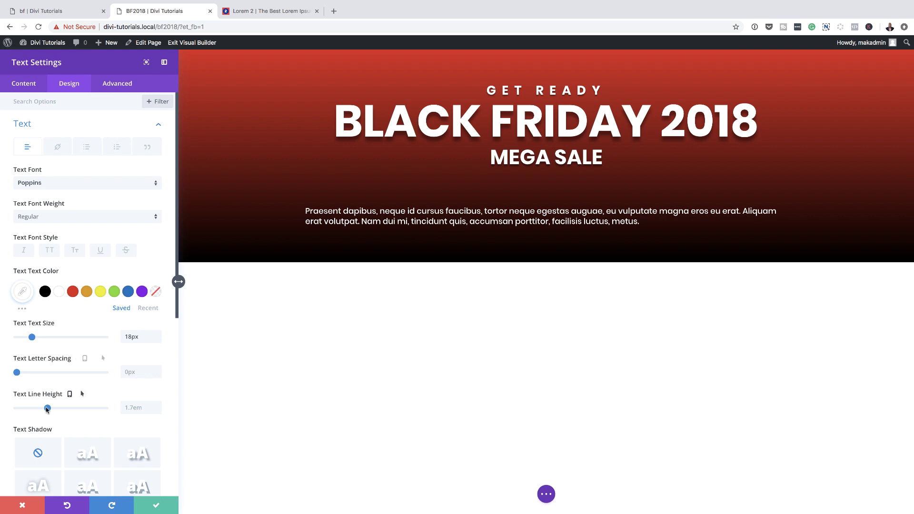
drag(48, 409, 53, 409)
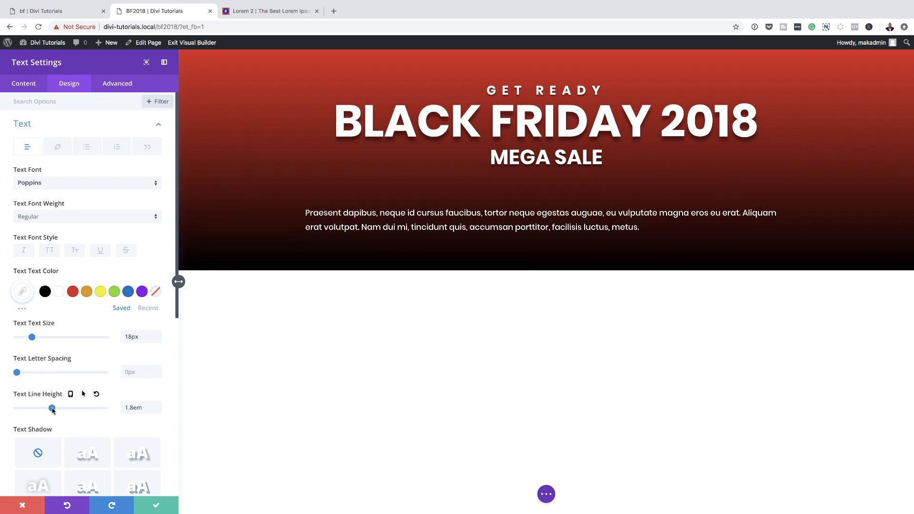
scroll(93, 337, down, 3)
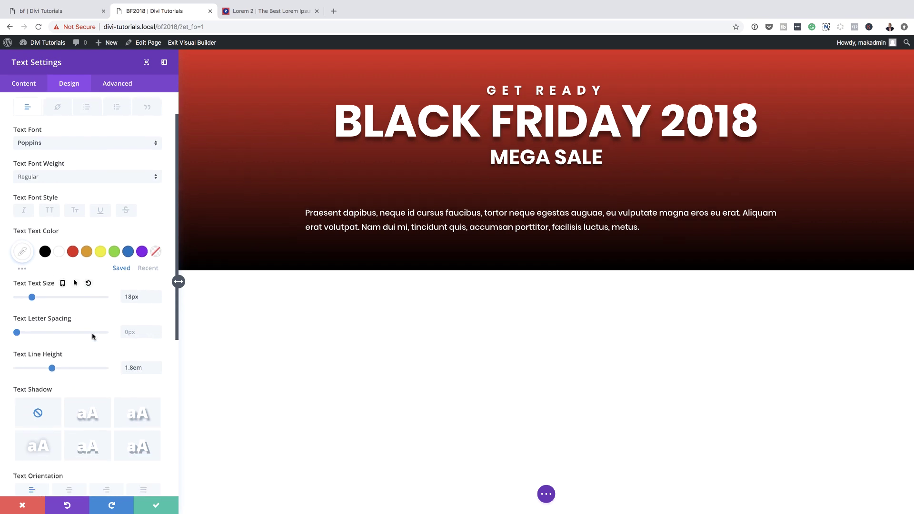
scroll(93, 337, down, 5)
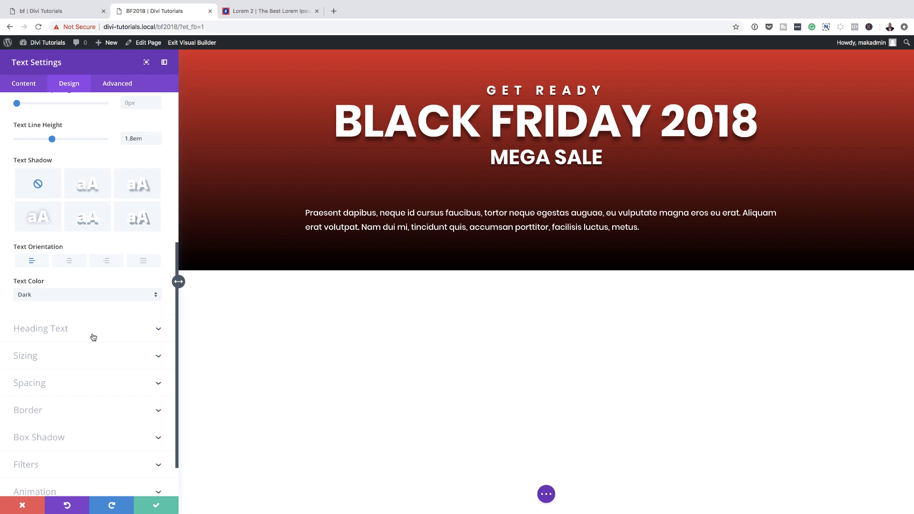
click(70, 265)
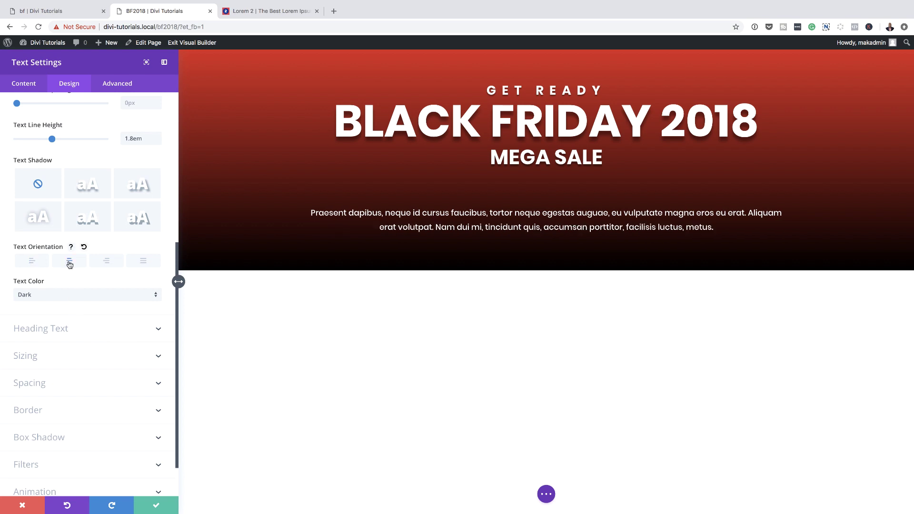
Set the paragraph module's width to 78%, center-align the module and save it
scroll(104, 327, down, 2)
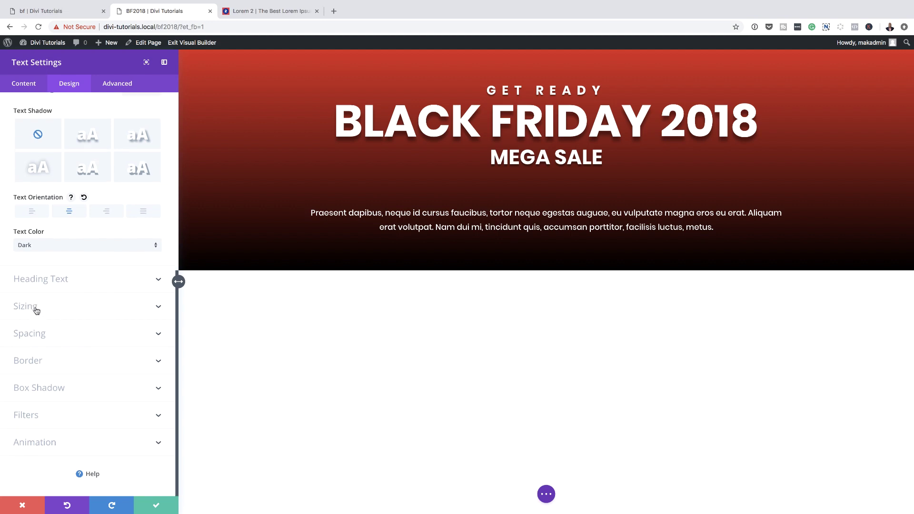
click(33, 307)
drag(109, 215, 88, 222)
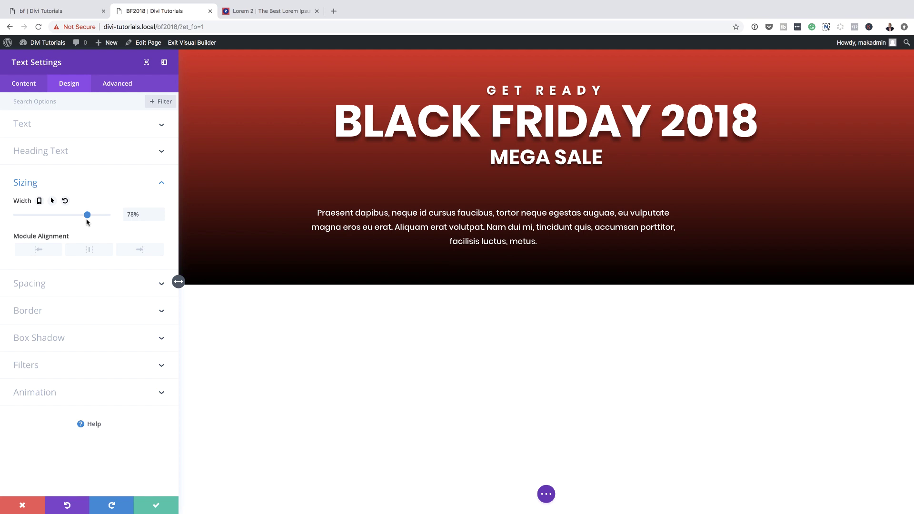
click(89, 250)
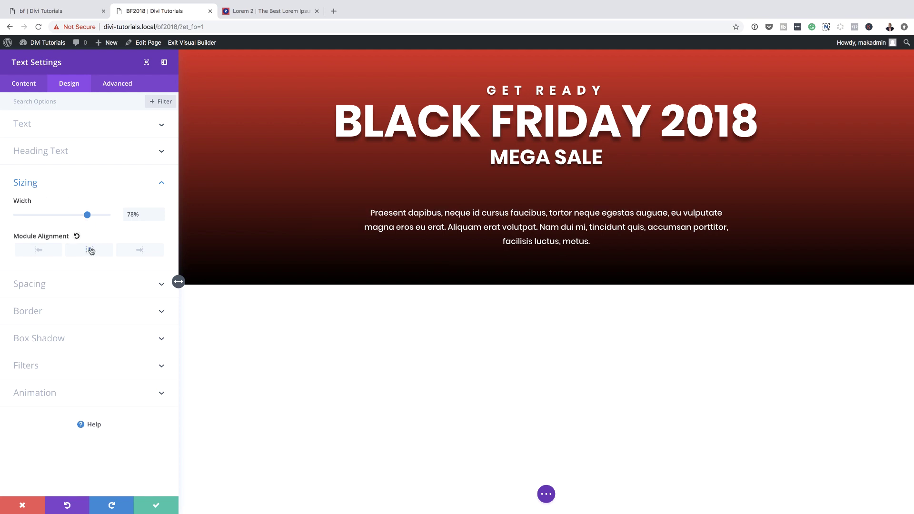
click(154, 508)
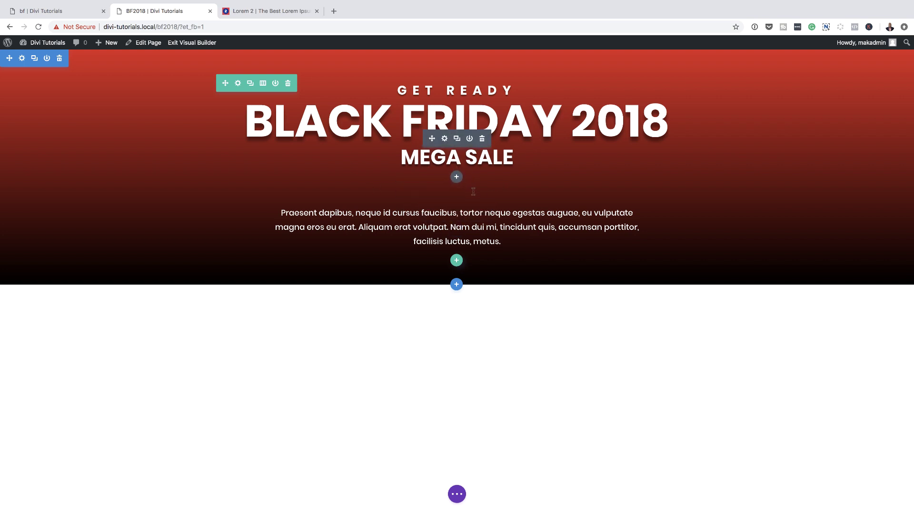
Set the bottom custom margin of the "Black Friday 2018 / Mega Sale" heading module to -28px
click(444, 138)
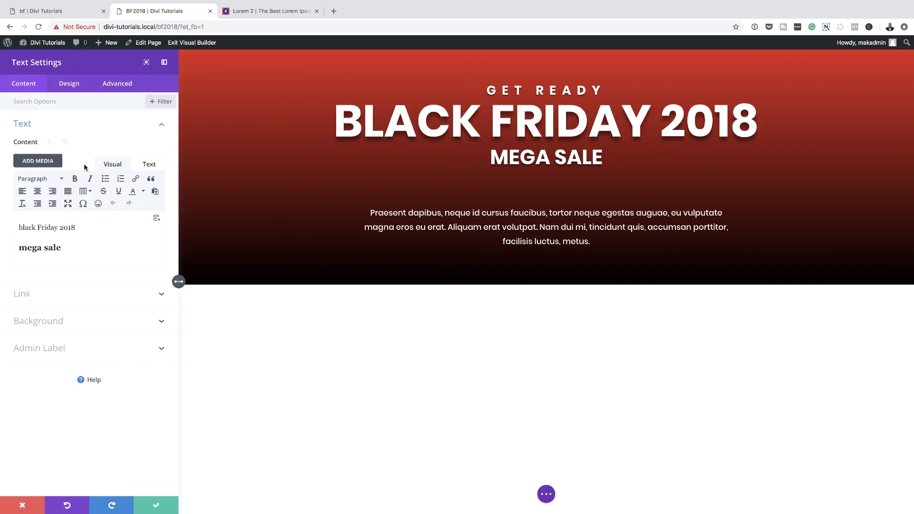
click(74, 89)
click(41, 207)
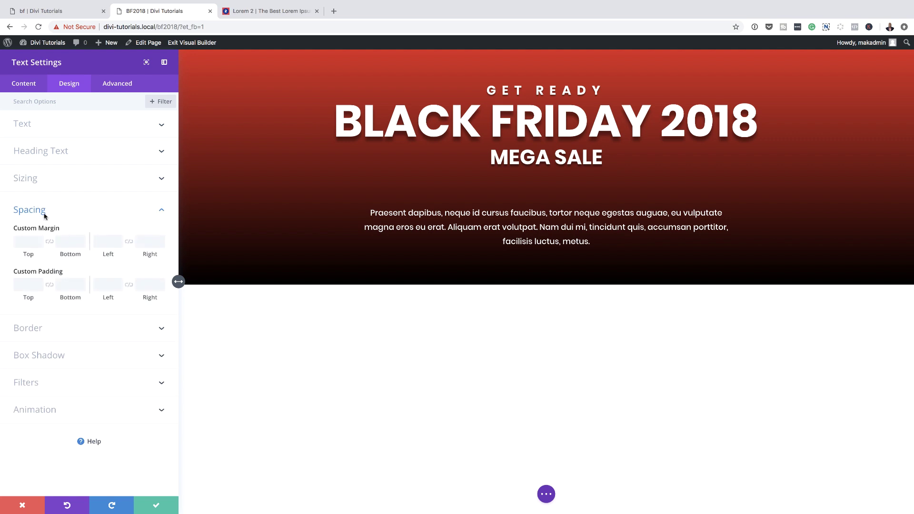
drag(72, 255, 58, 257)
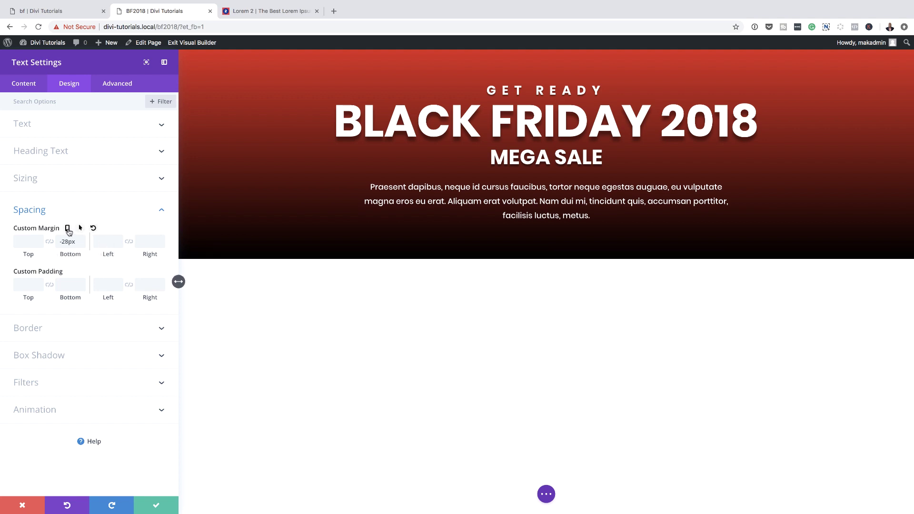
Preview the heading's custom margin at tablet and phone sizes, return to desktop and save the module
click(68, 230)
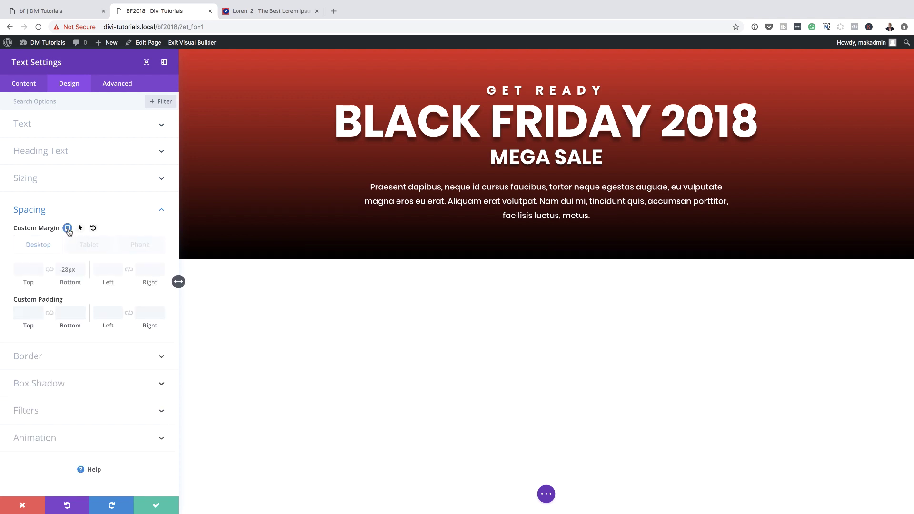
click(92, 247)
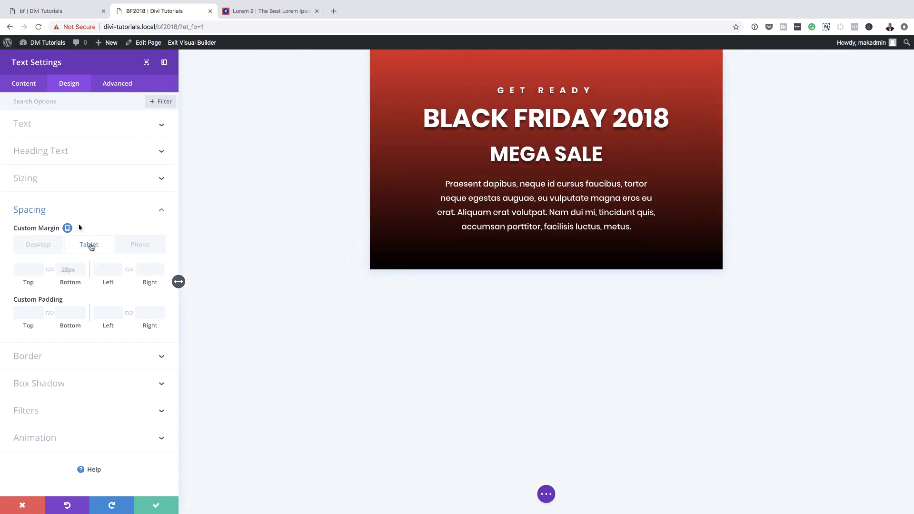
click(145, 245)
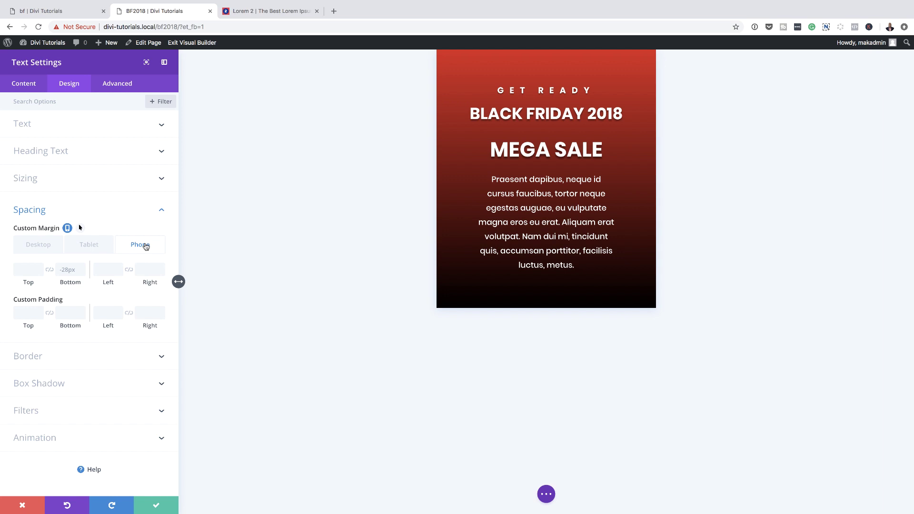
click(29, 245)
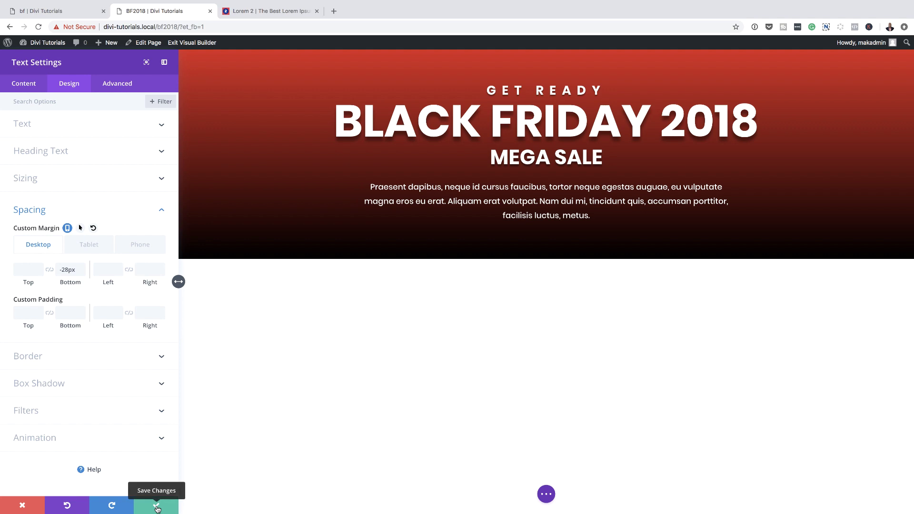
click(157, 509)
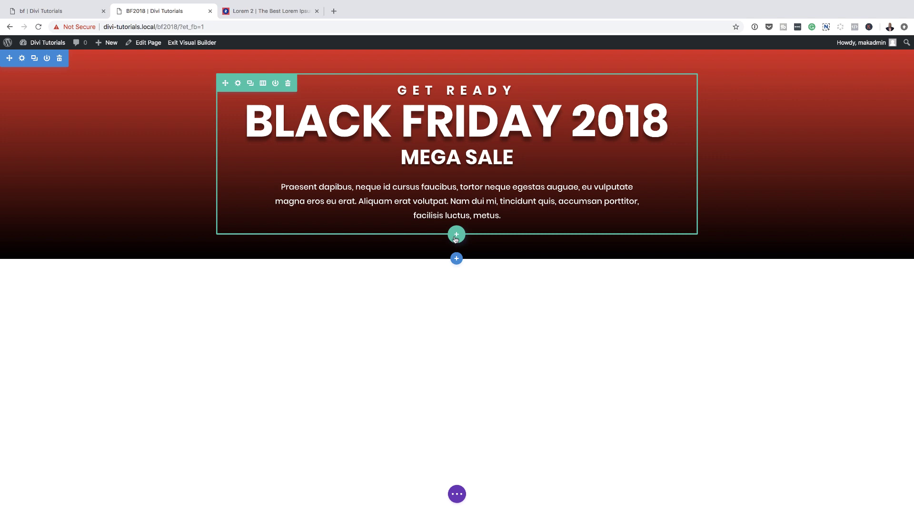
Add a single-column row below the intro paragraph's row and insert a Countdown Timer module in it
click(456, 237)
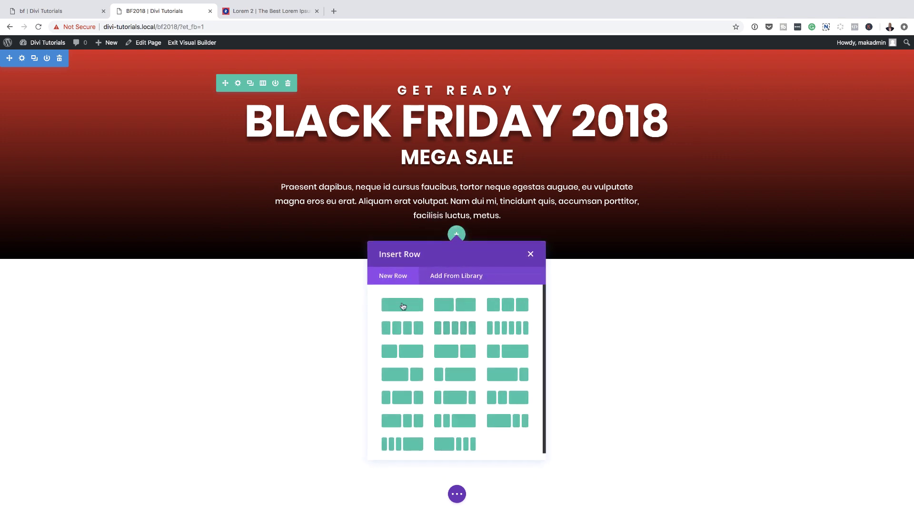
click(405, 306)
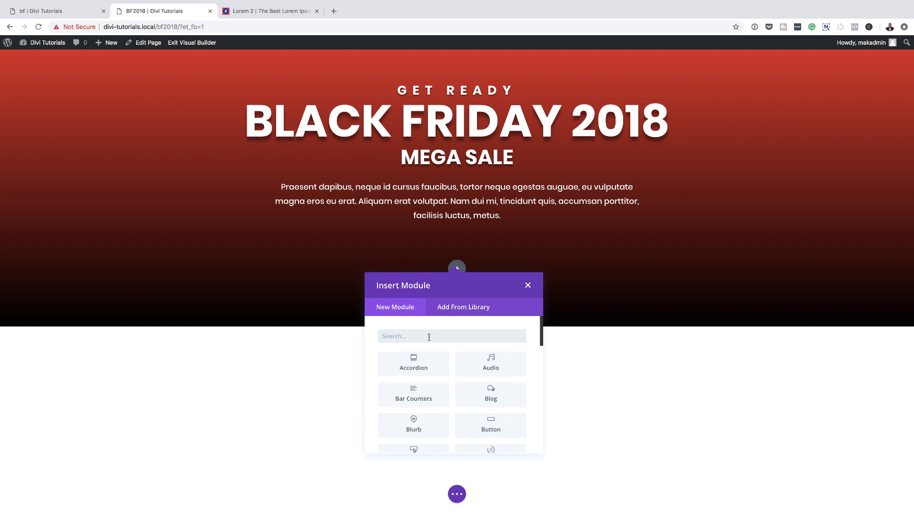
text(cou)
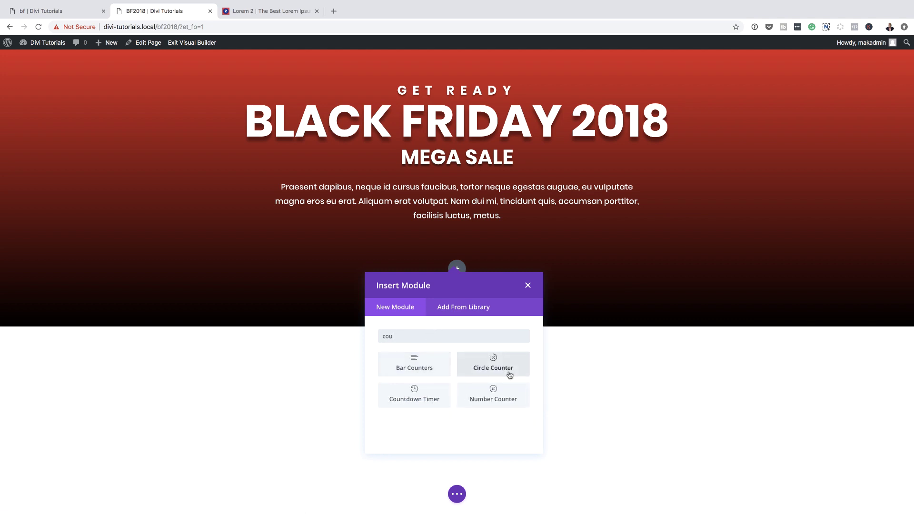
click(421, 401)
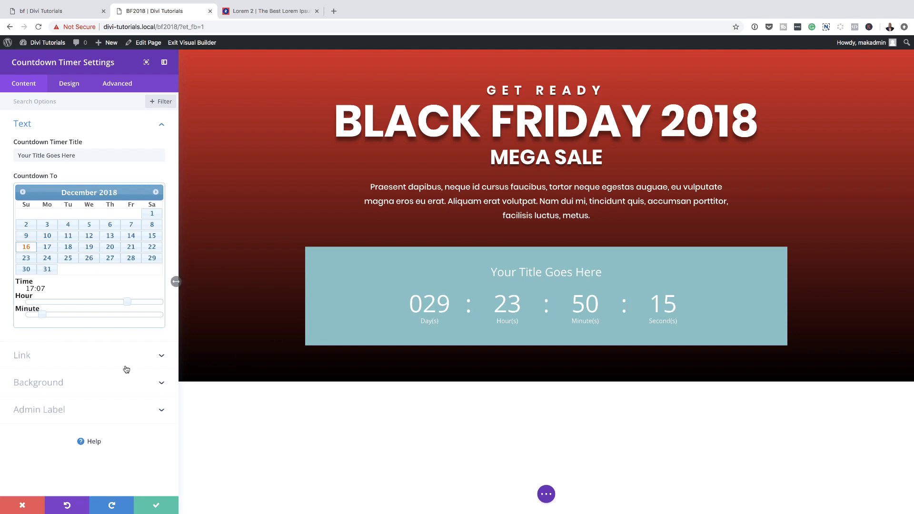
Make the countdown timer's background color fully transparent
click(103, 384)
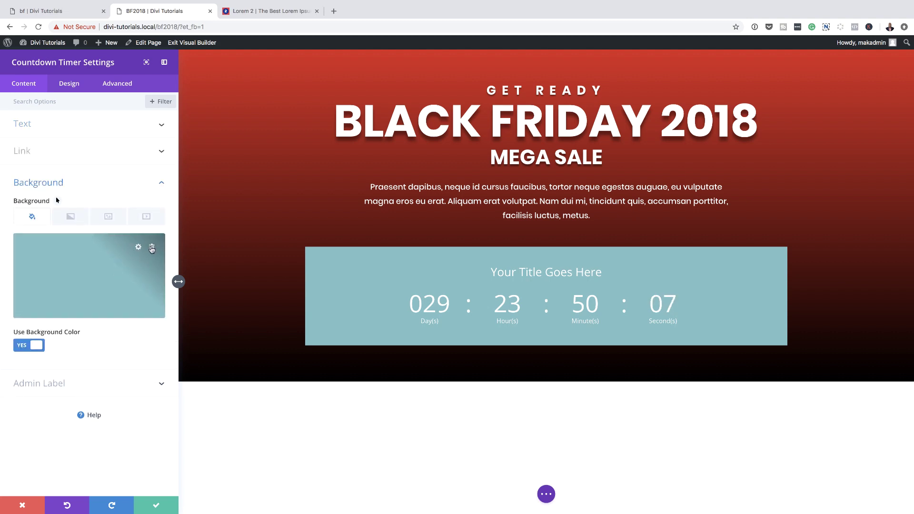
click(116, 266)
drag(158, 261, 166, 324)
click(167, 330)
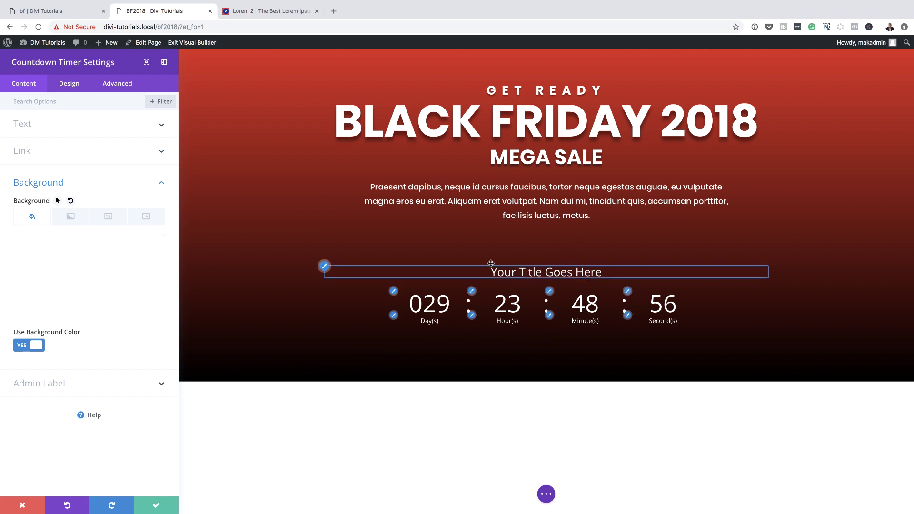
Replace the countdown timer's placeholder title with "sale ends in:"
click(33, 128)
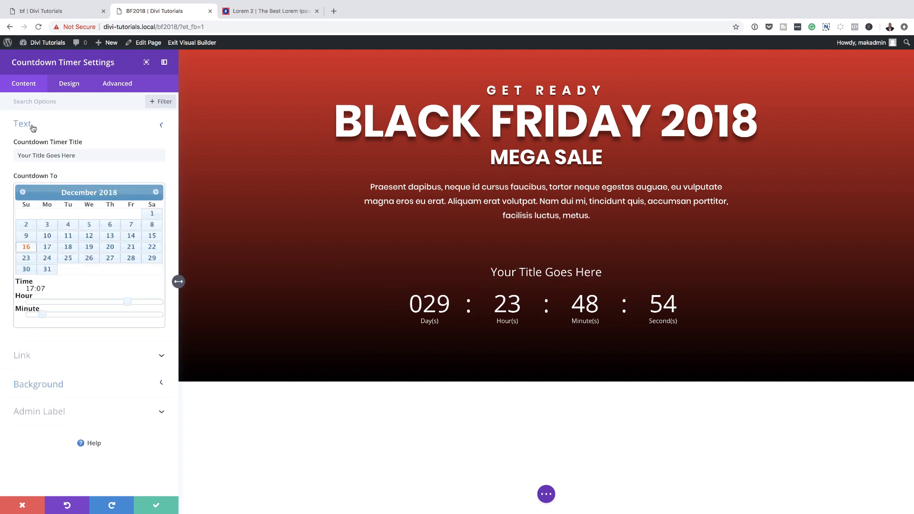
drag(76, 156, 5, 159)
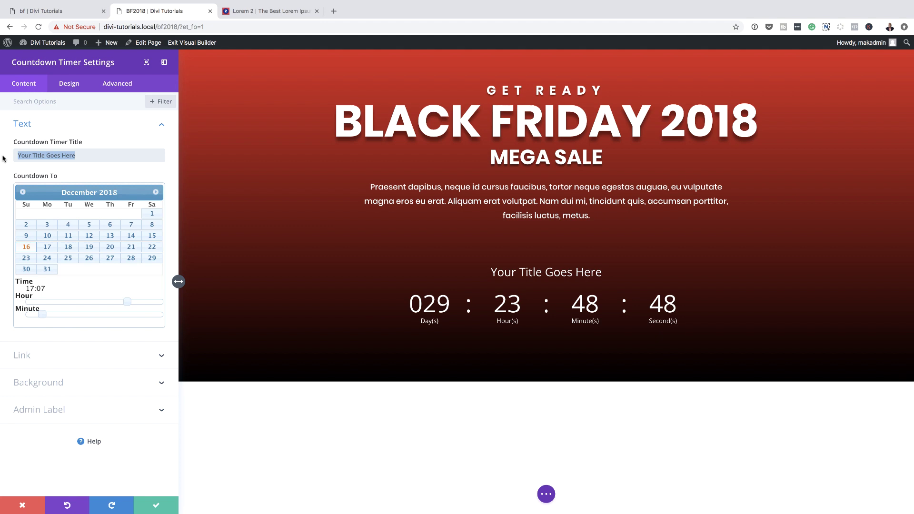
text(sale)
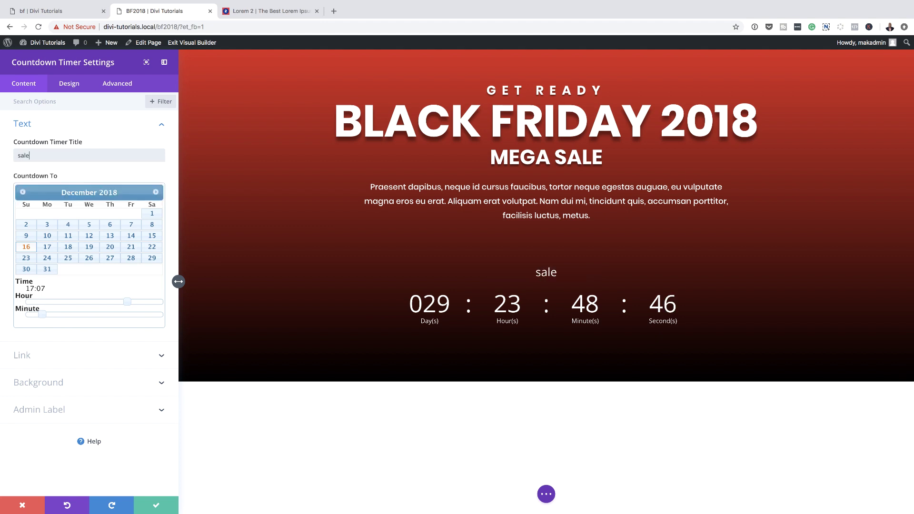
text( ends in:)
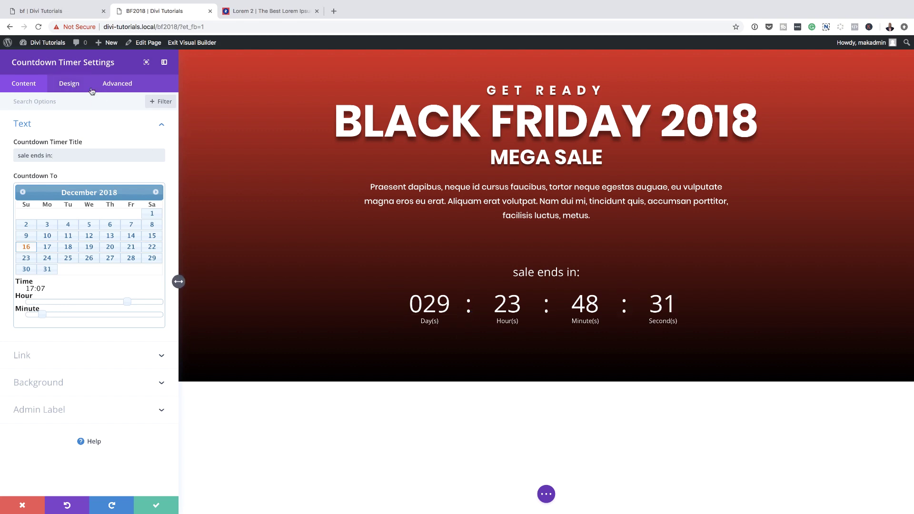
Style the countdown timer's title in uppercase and set its text size to 20px
click(67, 87)
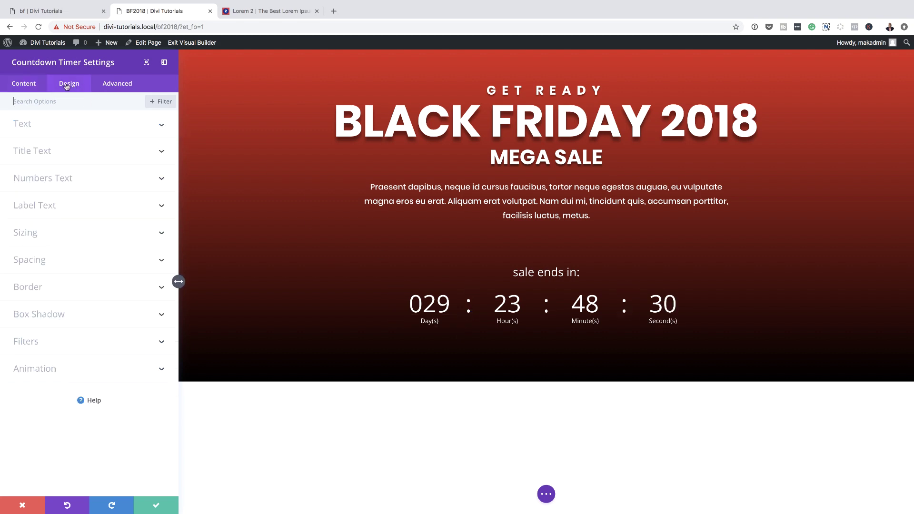
click(45, 152)
click(50, 239)
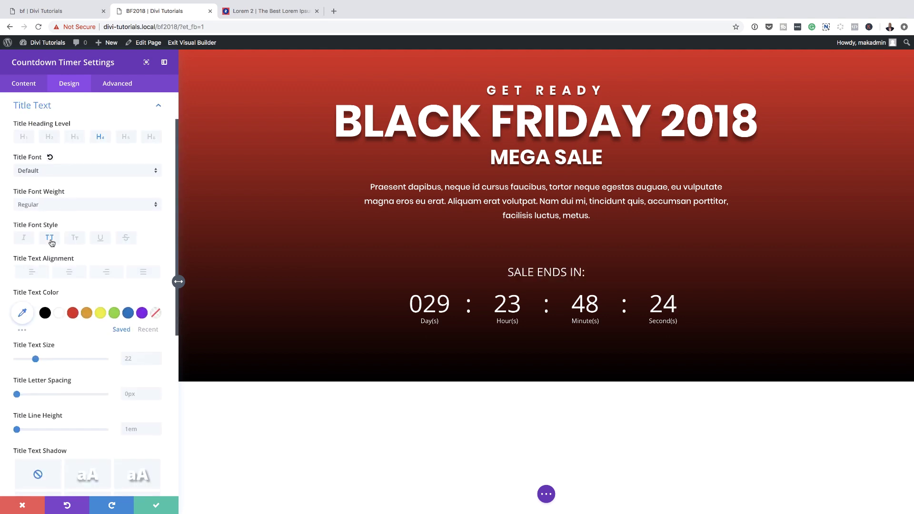
scroll(67, 268, down, 1)
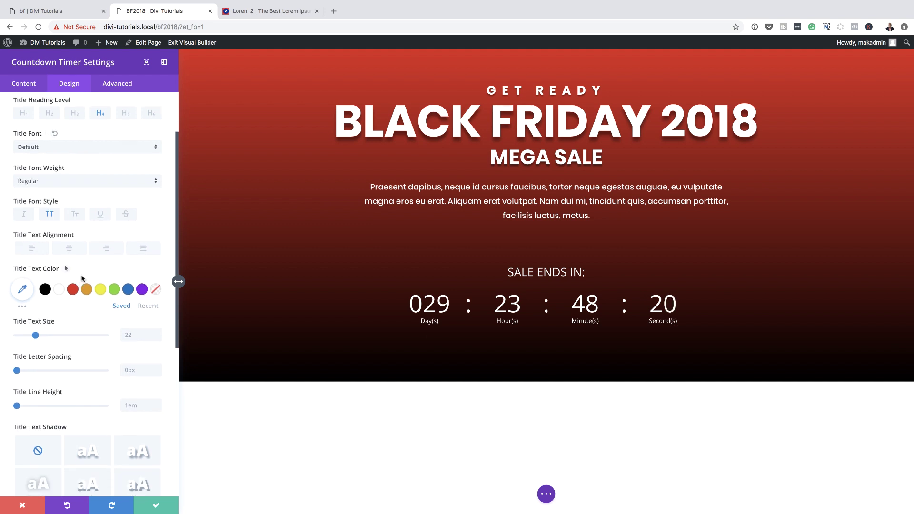
scroll(66, 305, down, 2)
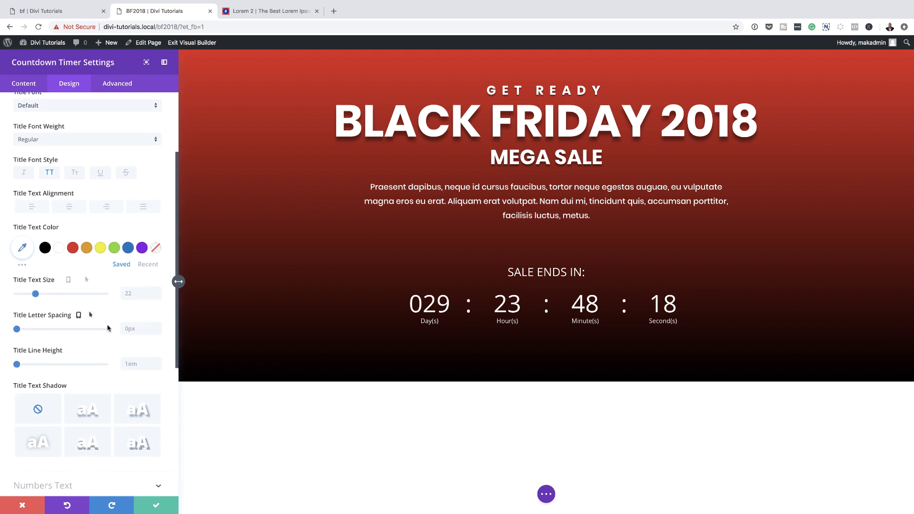
drag(35, 288, 34, 290)
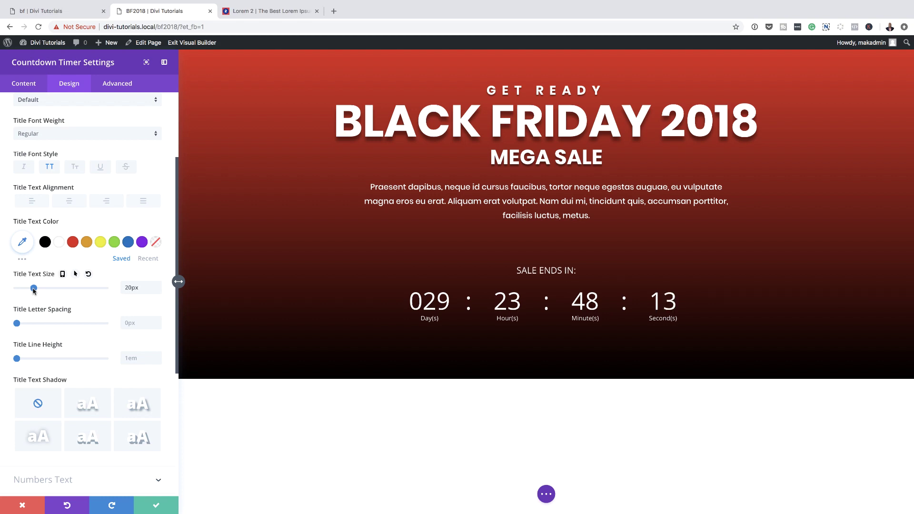
Set the countdown title's font to Poppins in Semi Bold weight and slightly increase its letter spacing
scroll(72, 215, up, 3)
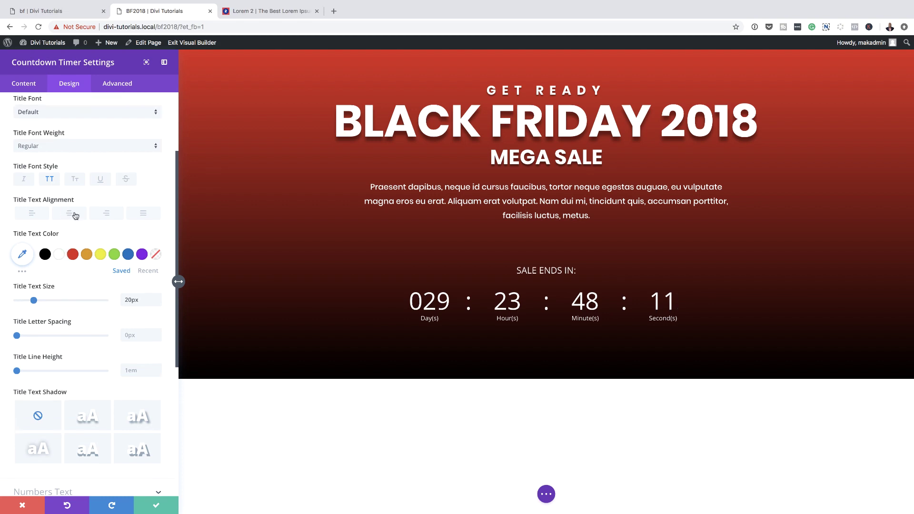
click(41, 176)
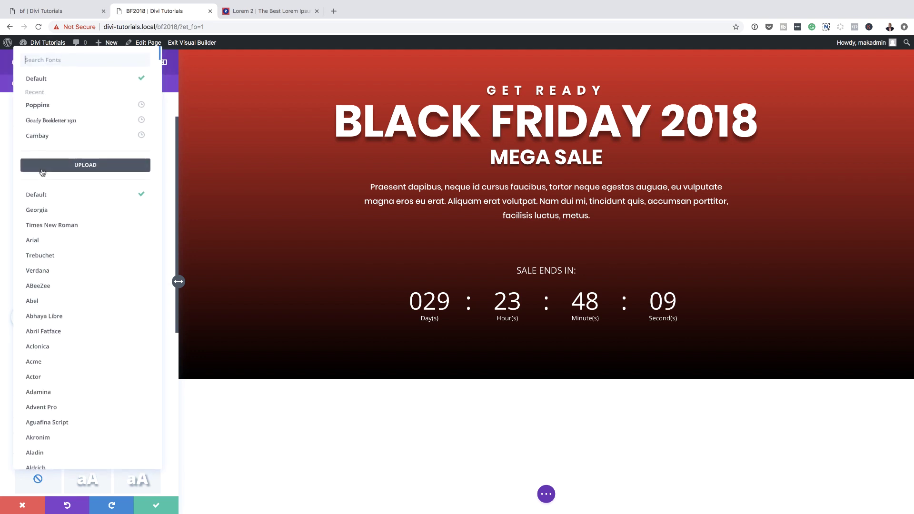
click(41, 106)
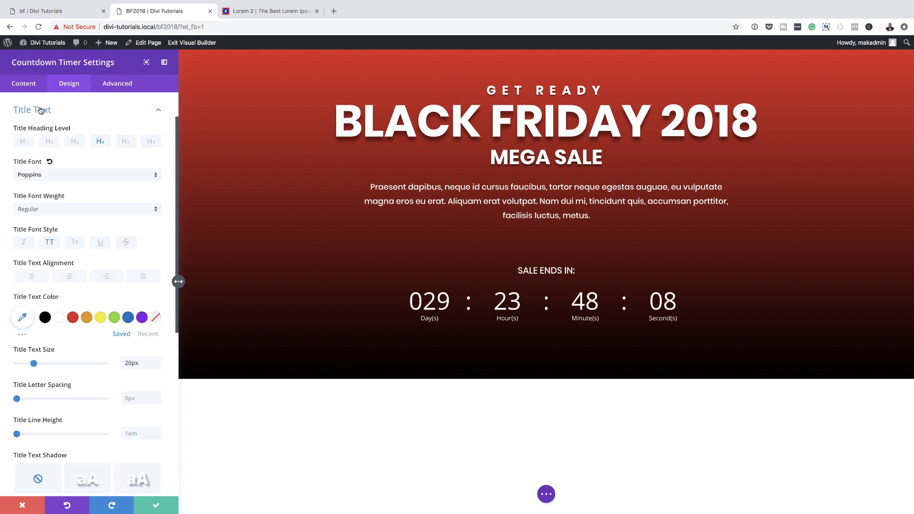
click(47, 211)
click(74, 295)
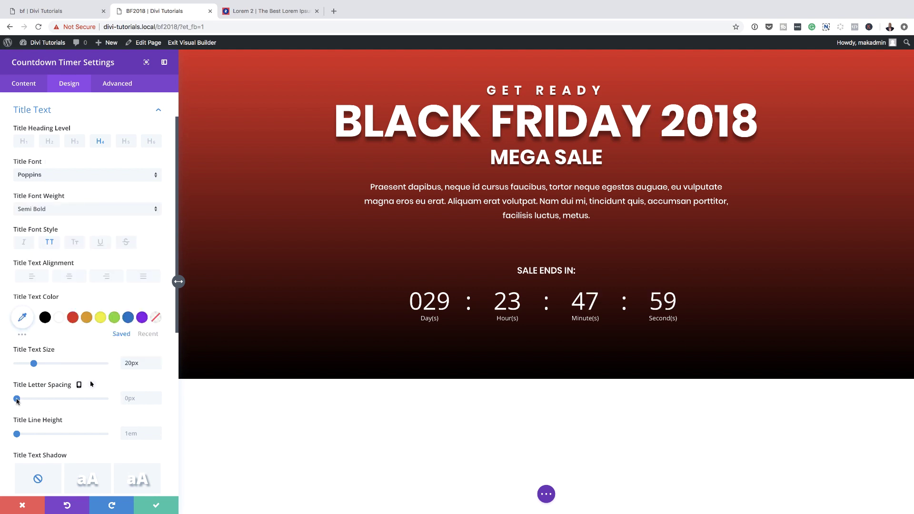
drag(17, 400, 19, 400)
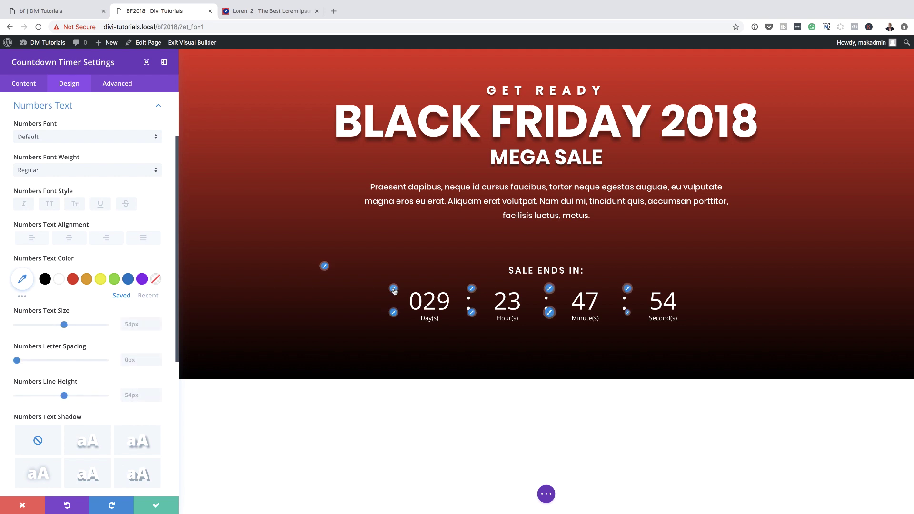
Set the countdown numbers to the Poppins font with uppercase style and a text size of 42px
click(44, 138)
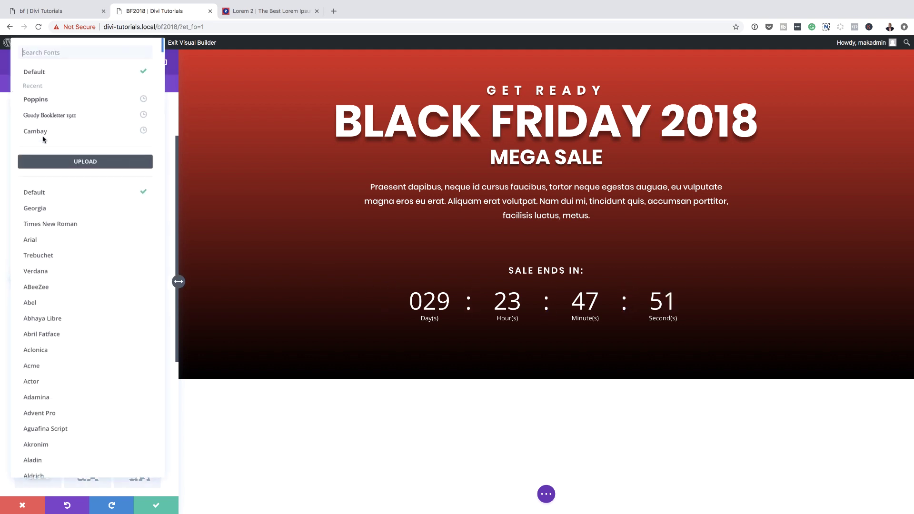
click(53, 104)
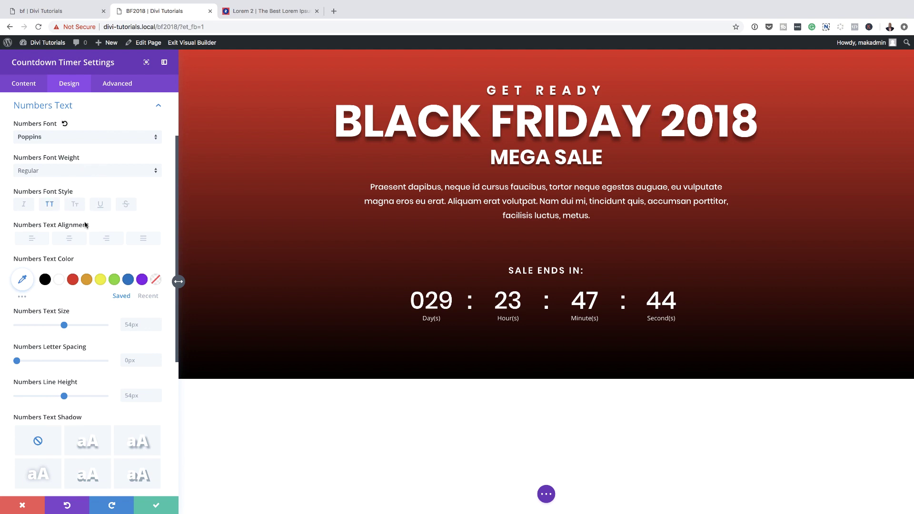
scroll(74, 296, down, 2)
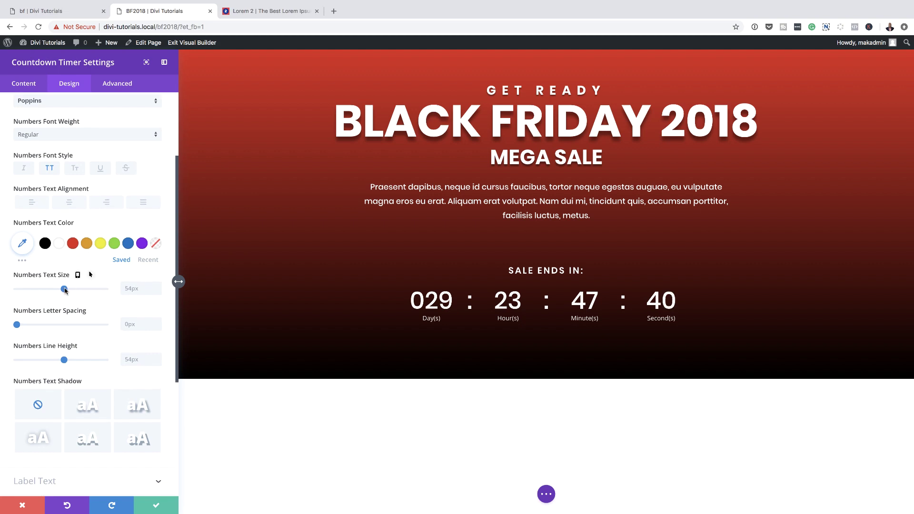
drag(66, 292, 53, 293)
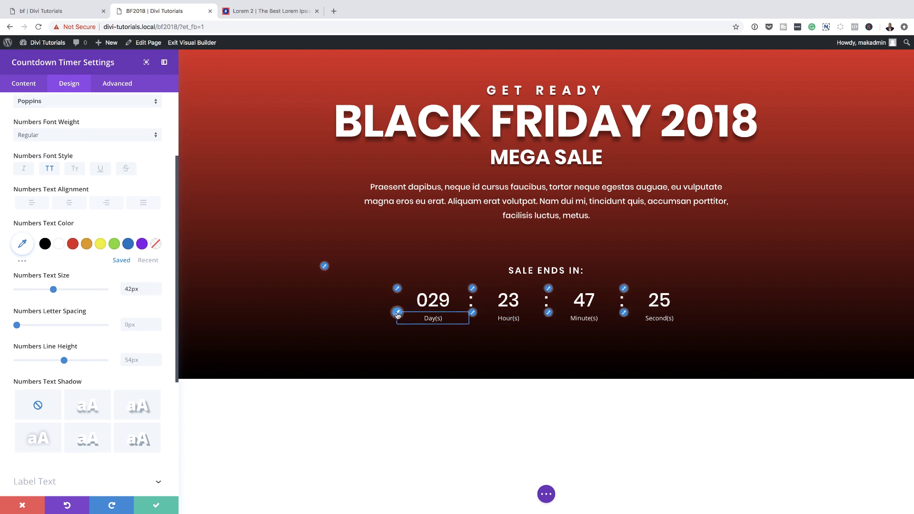
Hide the countdown's day, hour, minute and second labels by making their text color fully transparent
click(397, 314)
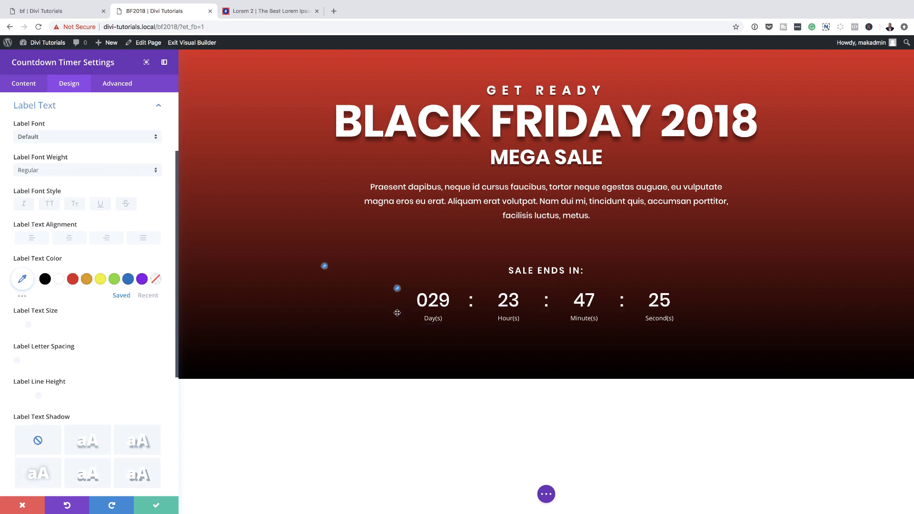
click(22, 280)
click(152, 295)
drag(153, 310, 165, 357)
click(167, 358)
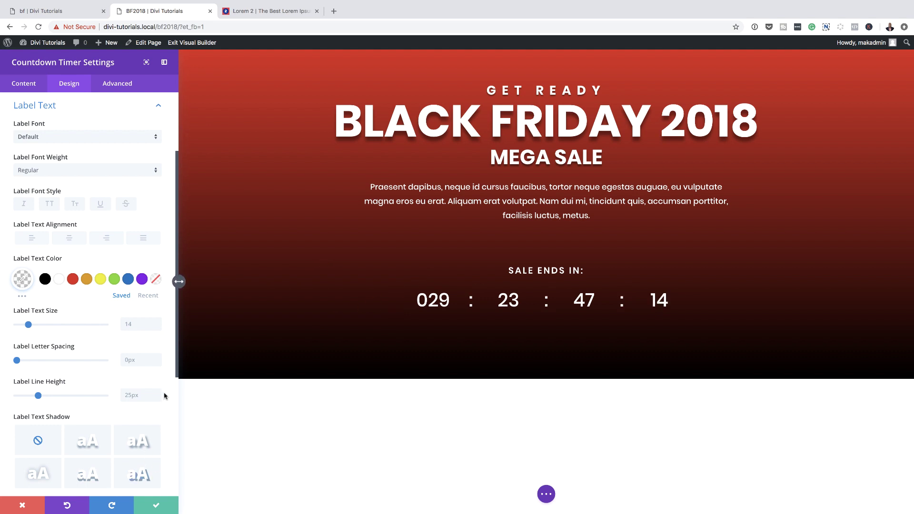
scroll(166, 415, down, 5)
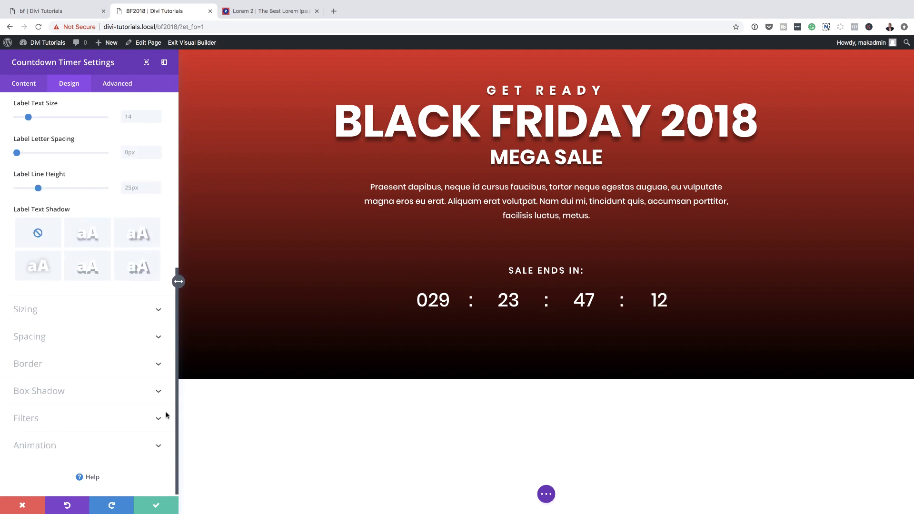
Add a solid 1px white border around the countdown timer and lower its color opacity to rgba(255,255,255,0.13)
click(37, 362)
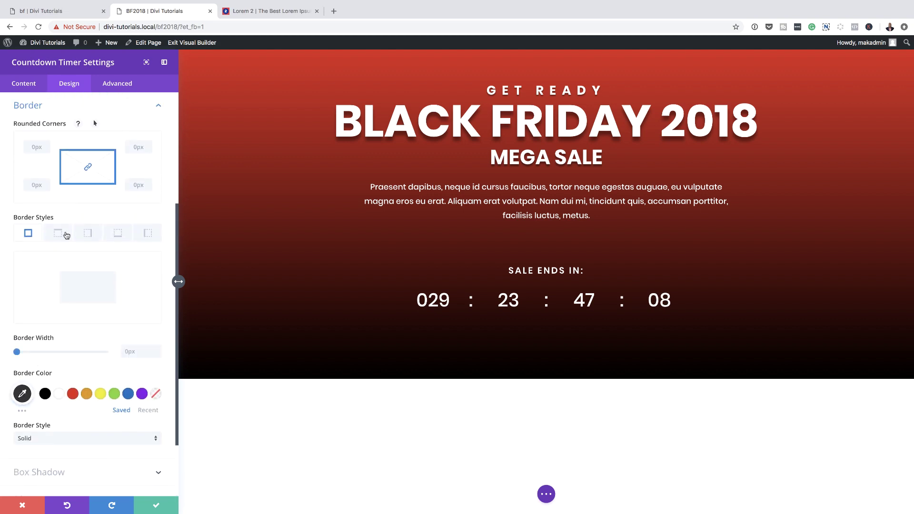
click(19, 353)
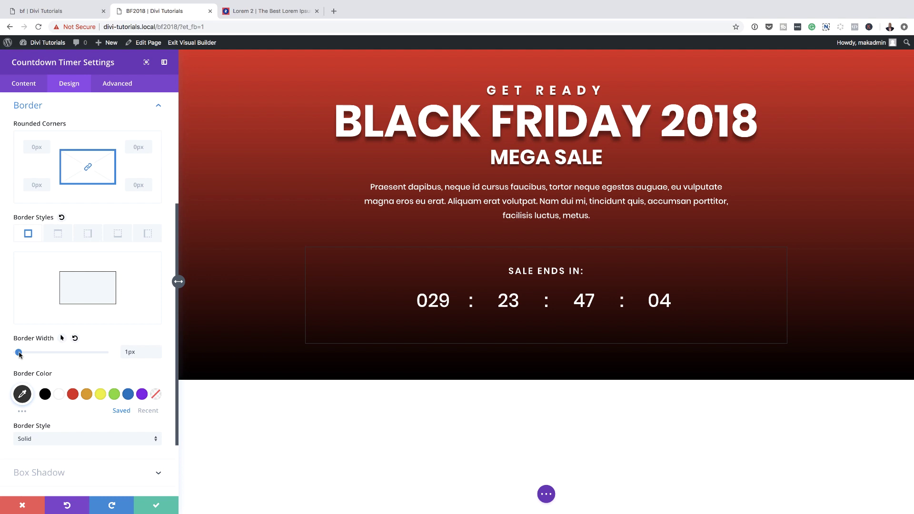
click(59, 395)
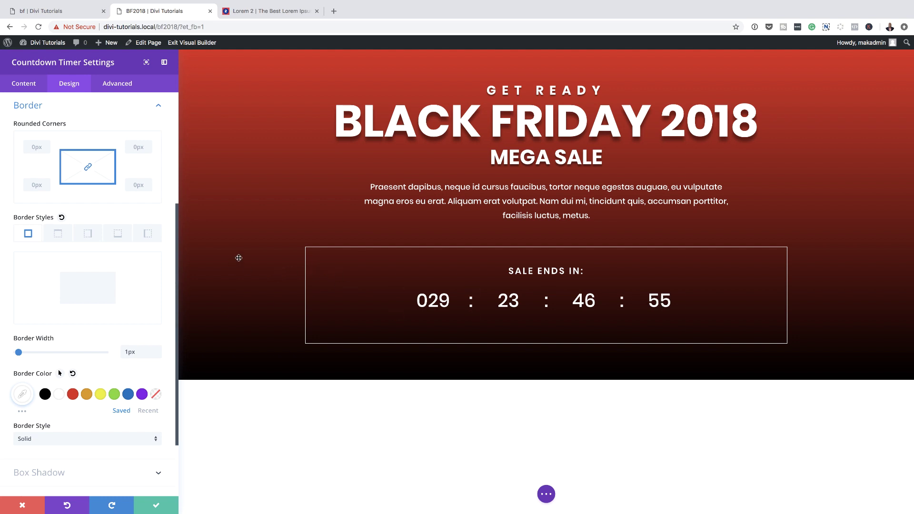
click(22, 394)
drag(151, 400, 157, 453)
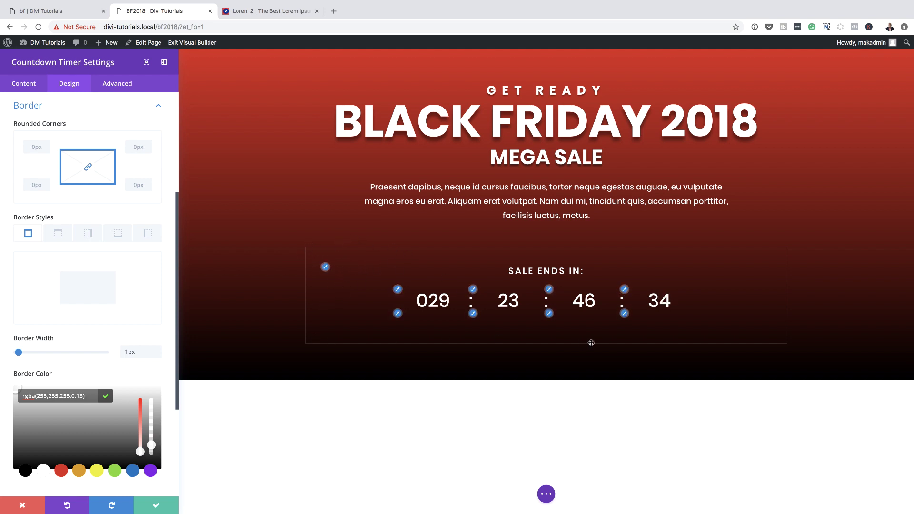
Set the countdown timer's width to 80%, center the module in its row and save its settings
scroll(114, 274, down, 3)
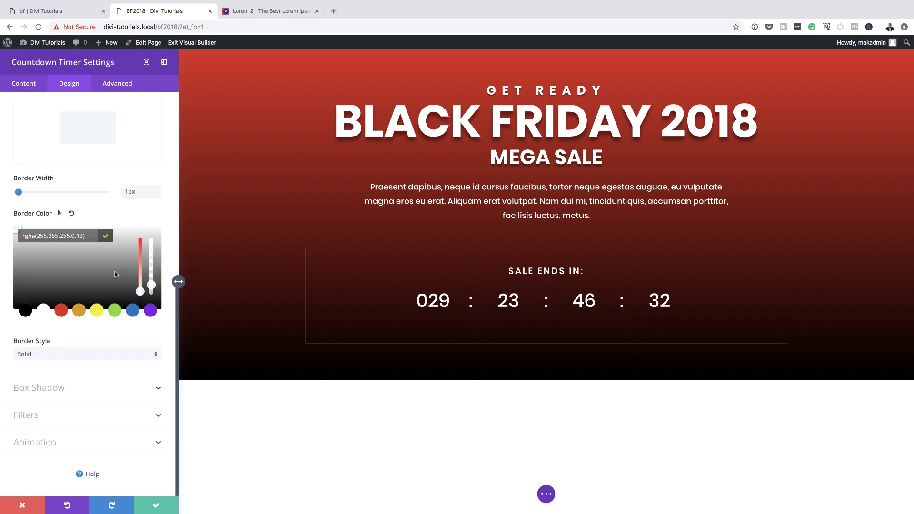
scroll(114, 274, up, 4)
scroll(113, 257, up, 3)
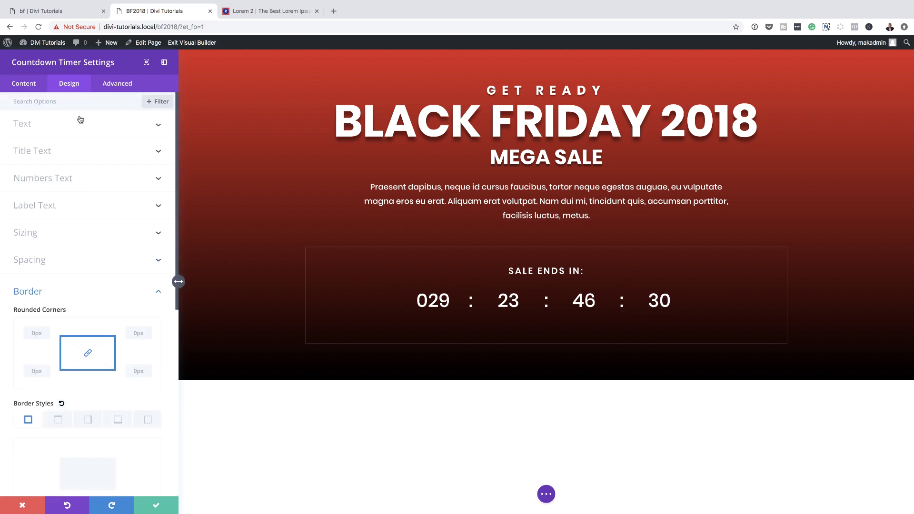
click(27, 237)
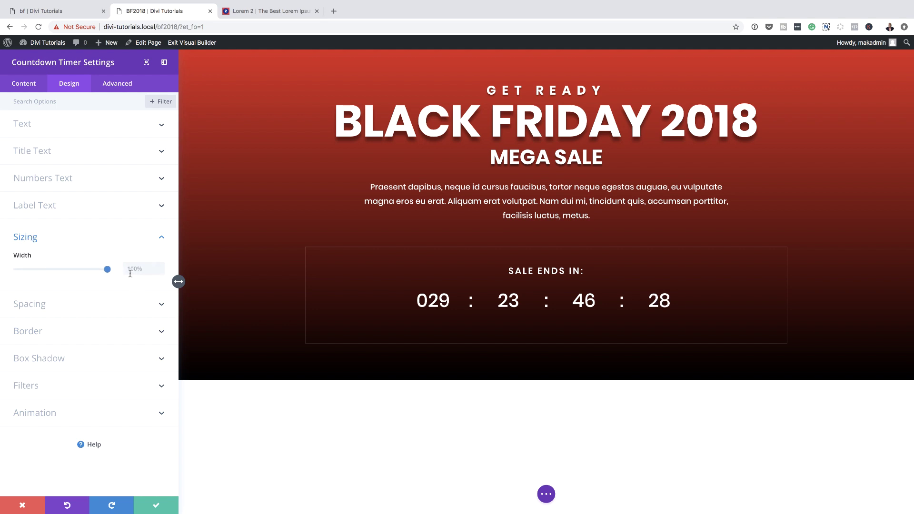
drag(107, 270, 88, 272)
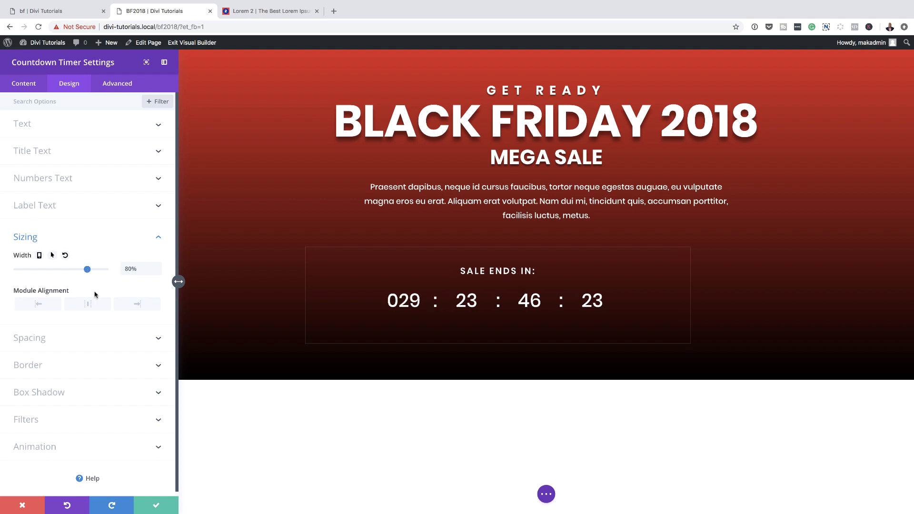
click(88, 305)
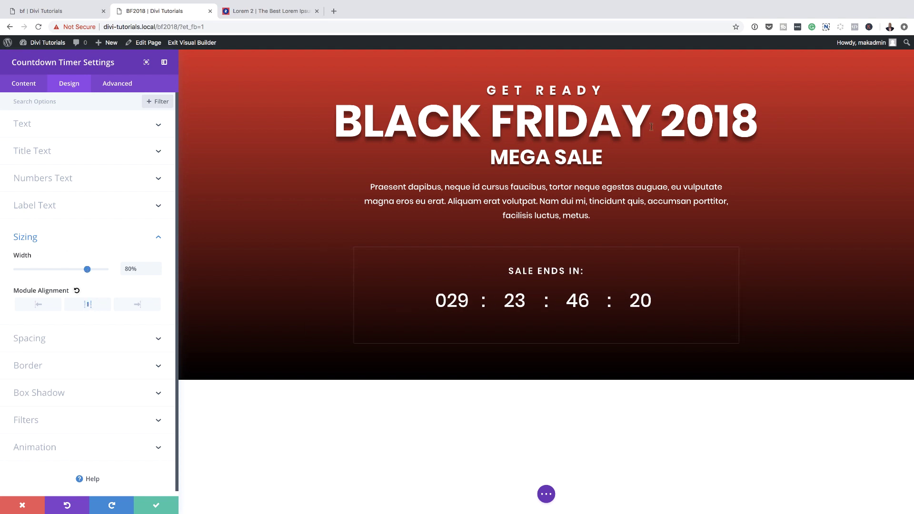
click(154, 508)
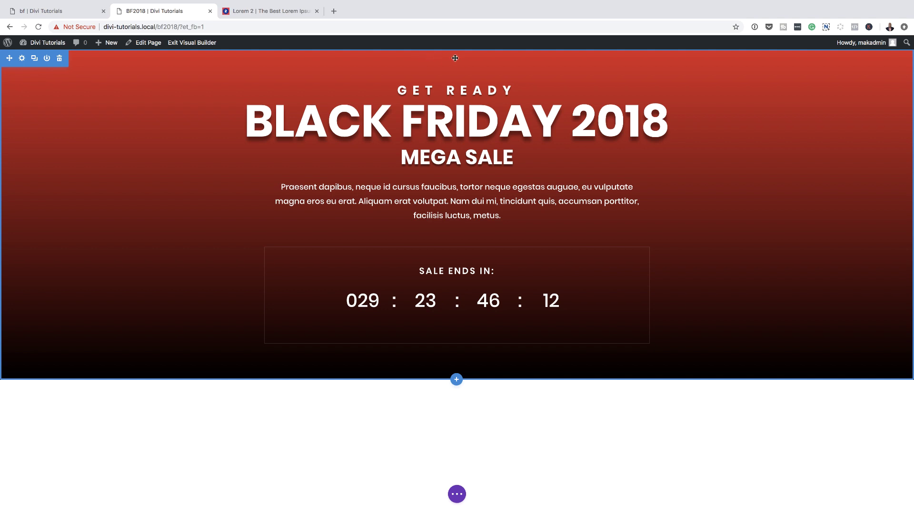
Set the custom top padding of the gradient section to 10% and save the section settings
click(22, 59)
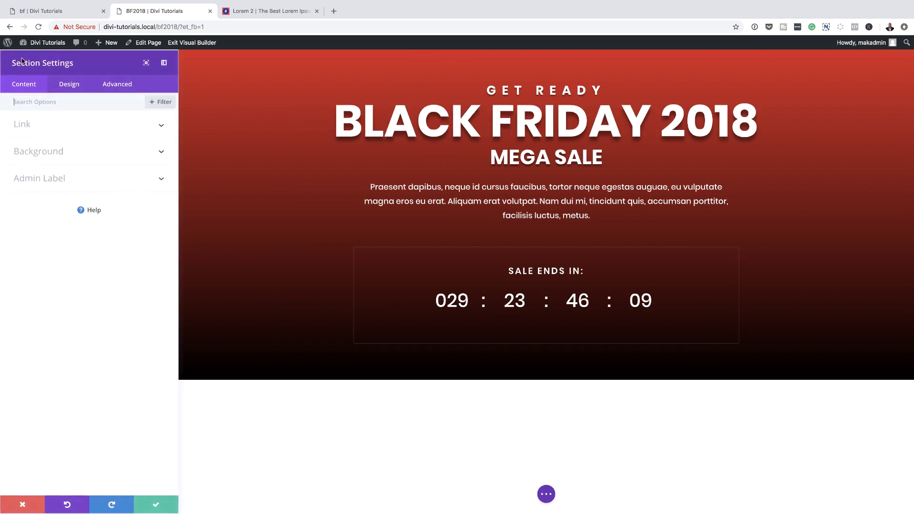
click(70, 83)
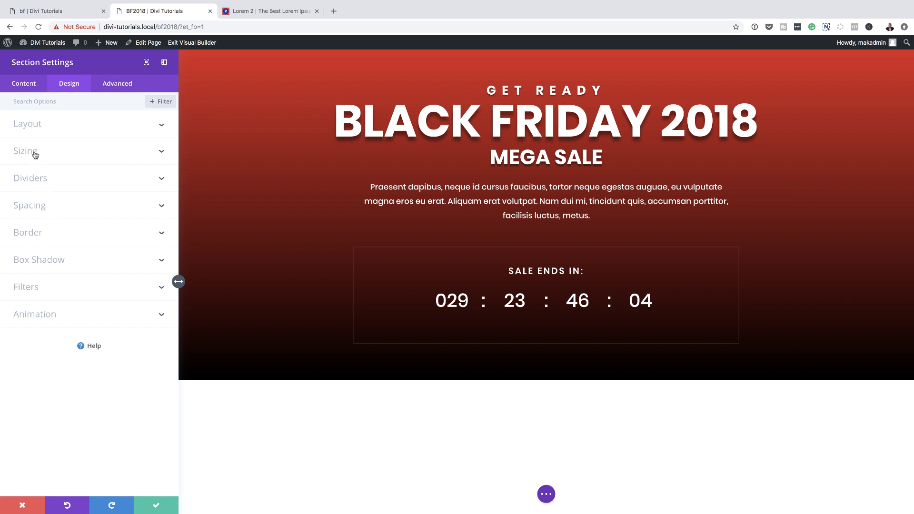
click(43, 210)
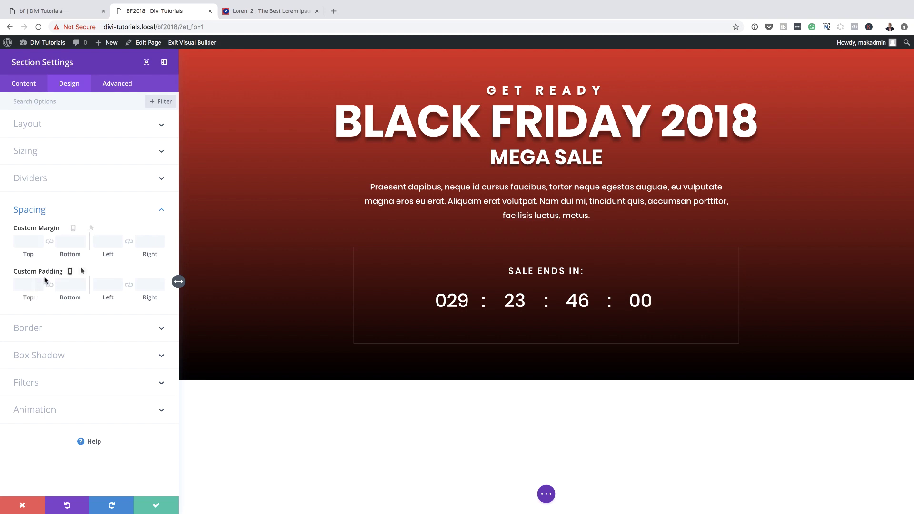
drag(24, 300, 73, 299)
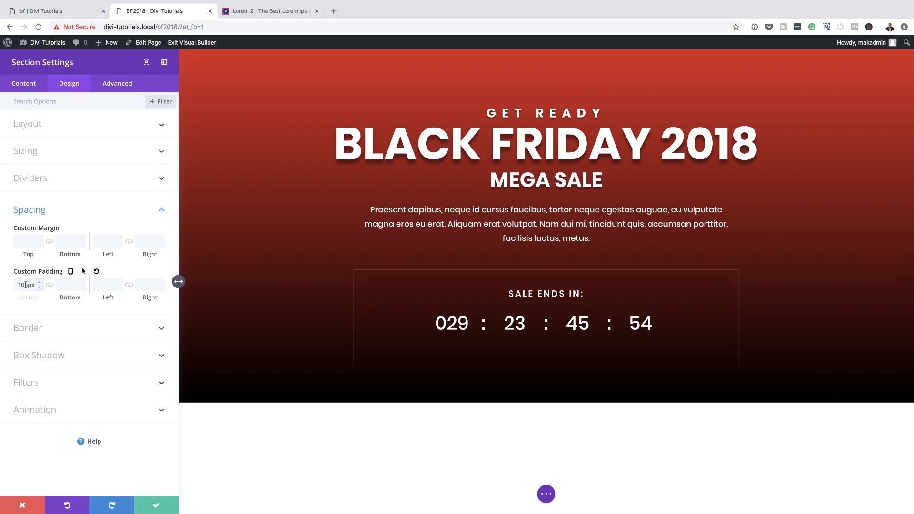
drag(25, 285, 40, 287)
text(%)
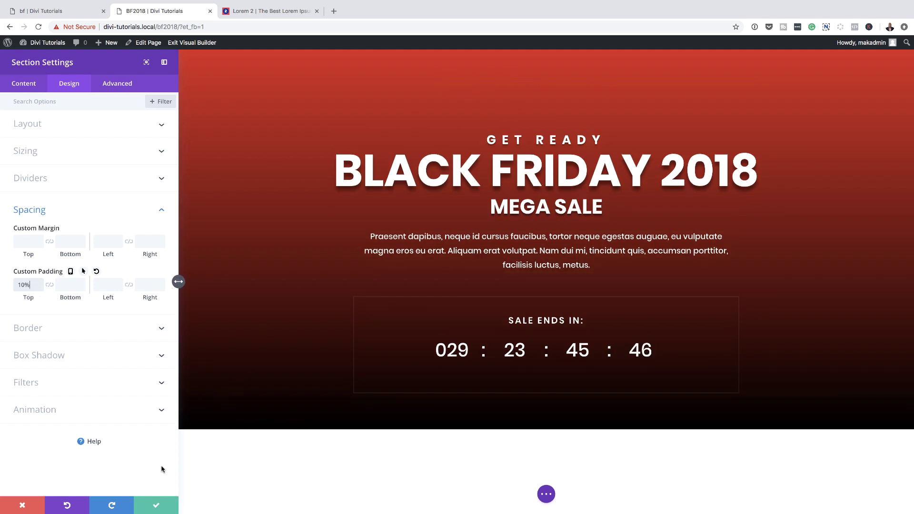
click(157, 507)
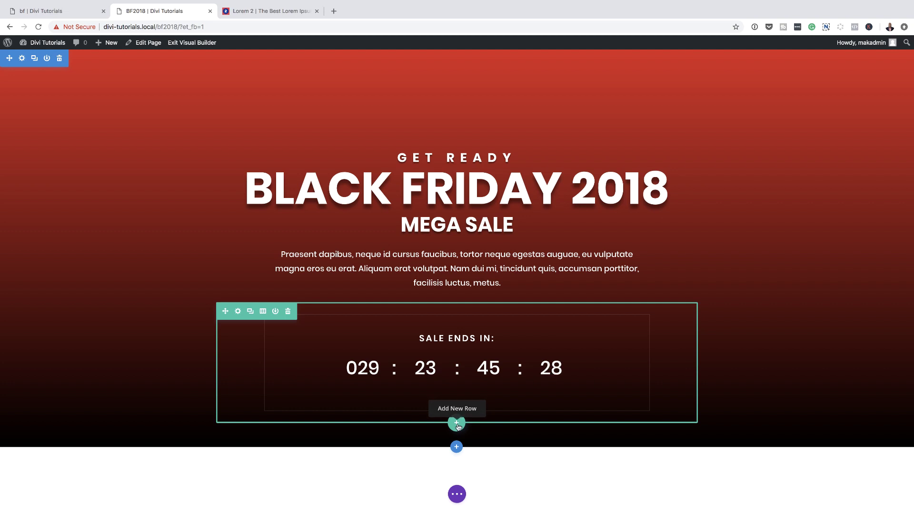
Add a single-column row below the countdown timer and insert a Video module in it
click(457, 422)
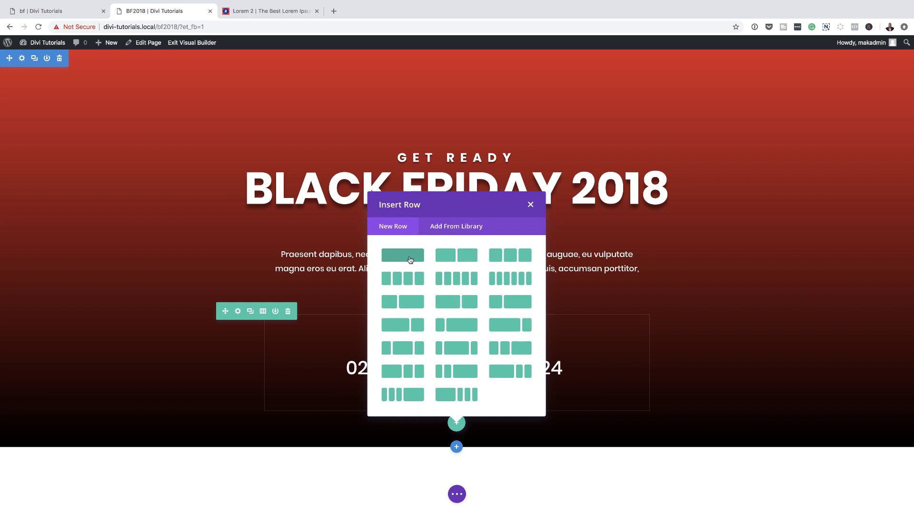
click(410, 260)
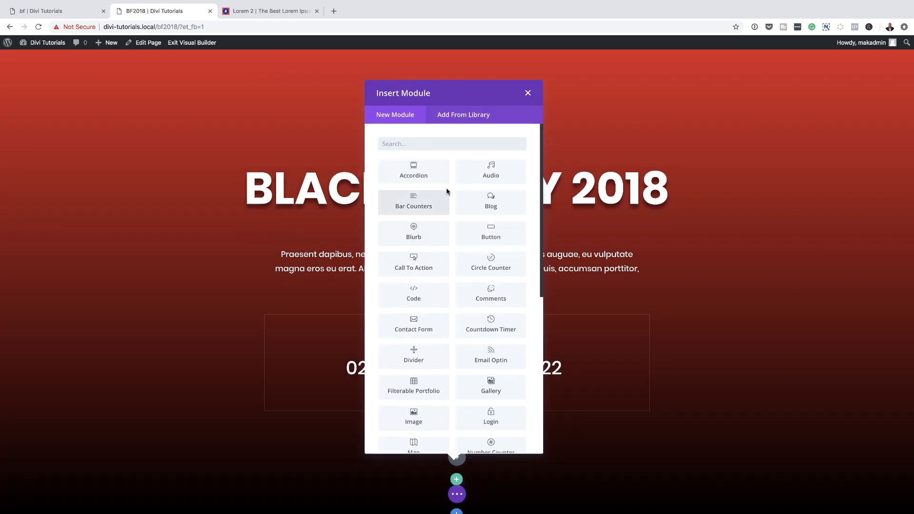
text(video)
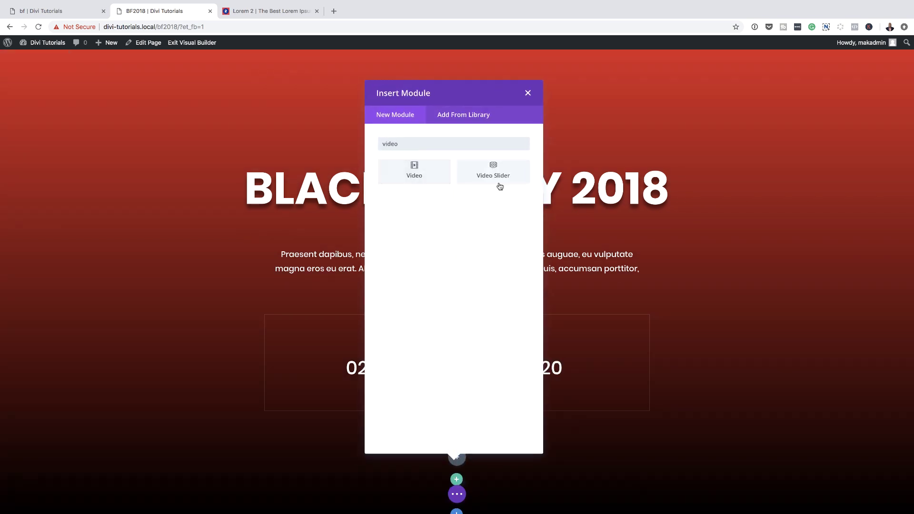
click(427, 170)
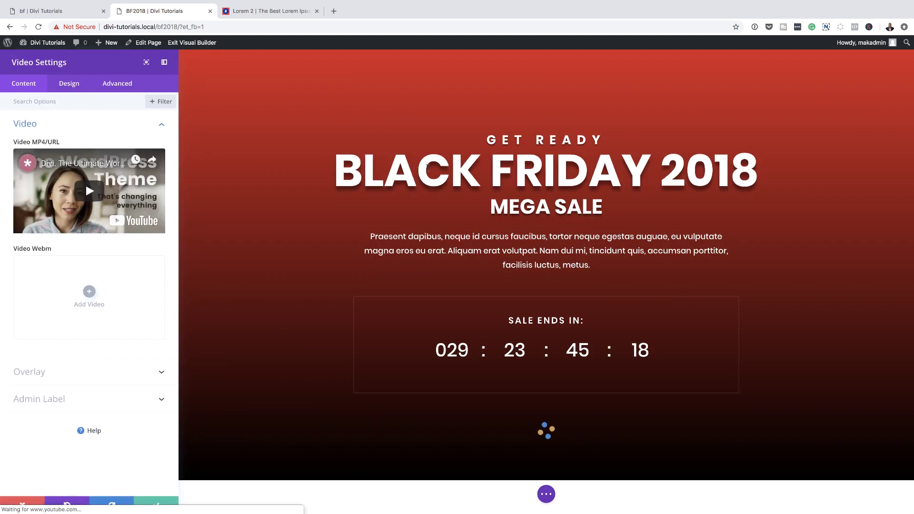
scroll(393, 338, down, 5)
scroll(394, 339, down, 1)
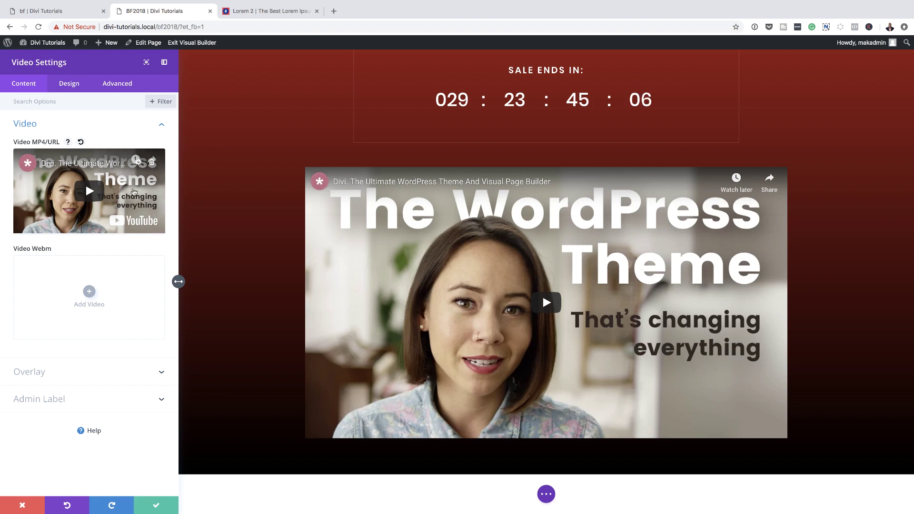
click(139, 163)
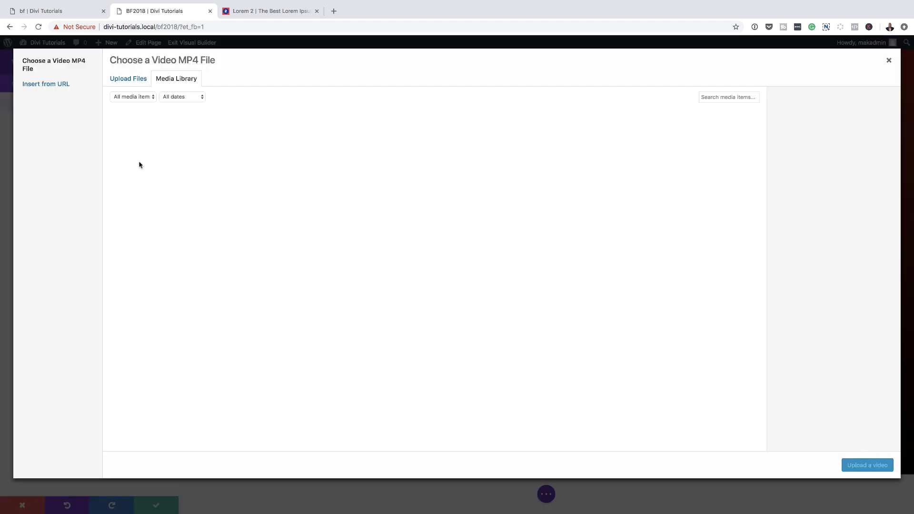
click(50, 86)
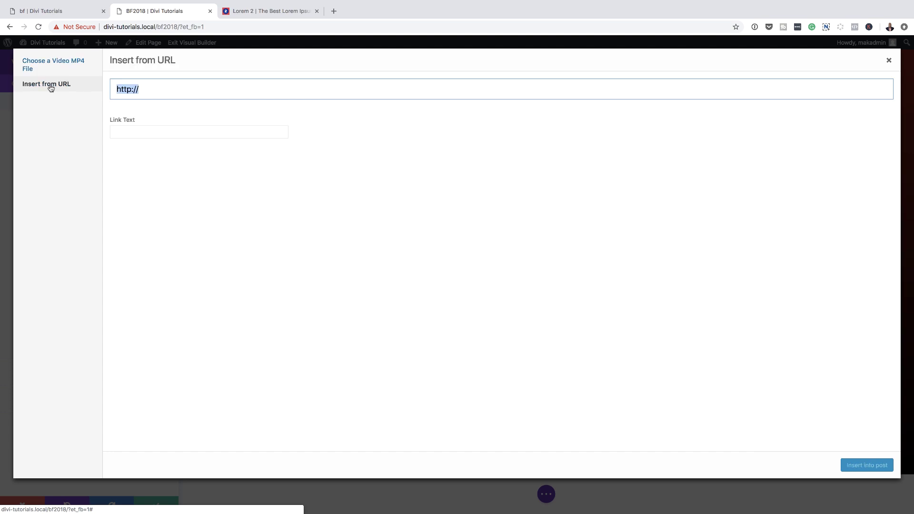
click(163, 89)
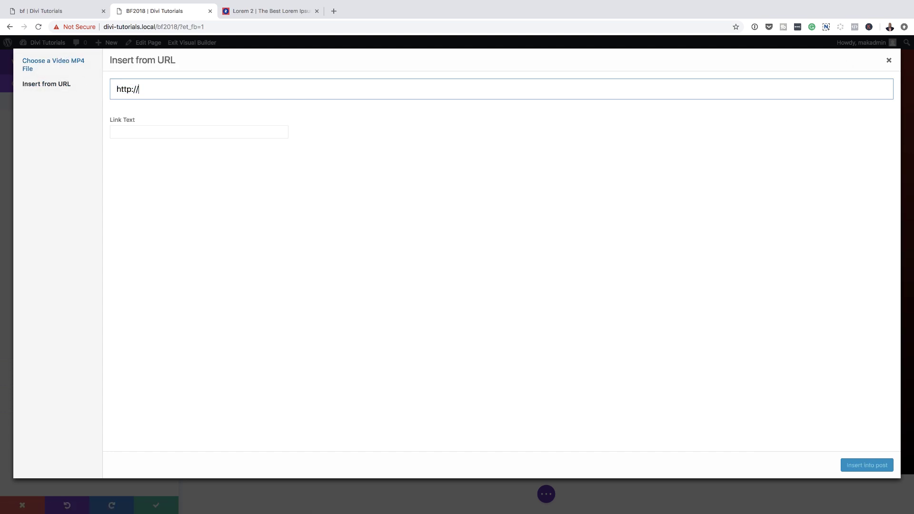
click(890, 61)
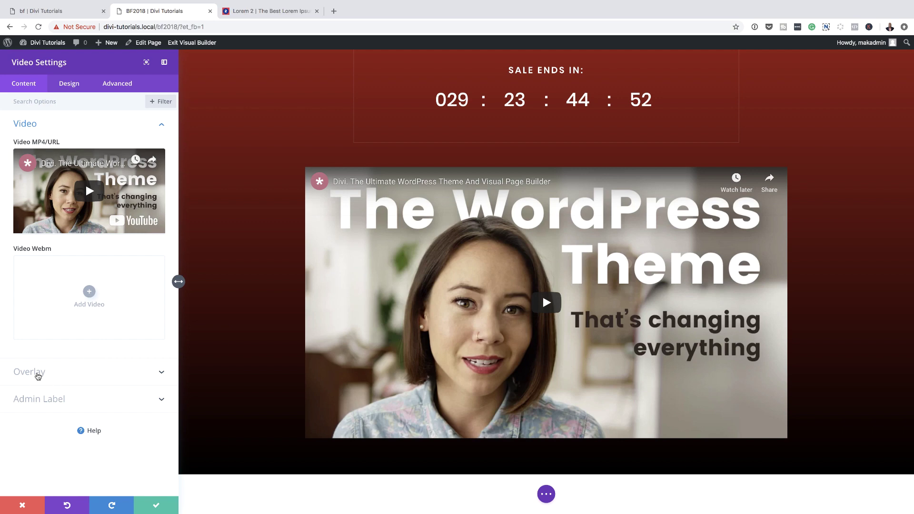
Set the video's overlay image to pexels-photo-1043577-1.jpeg, the couple by the blue car, from the media library
click(37, 376)
click(88, 217)
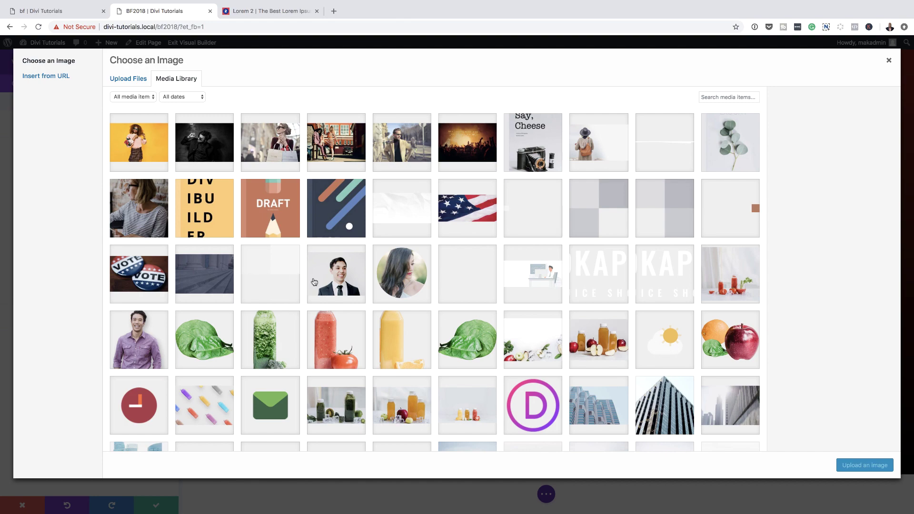
scroll(315, 282, down, 6)
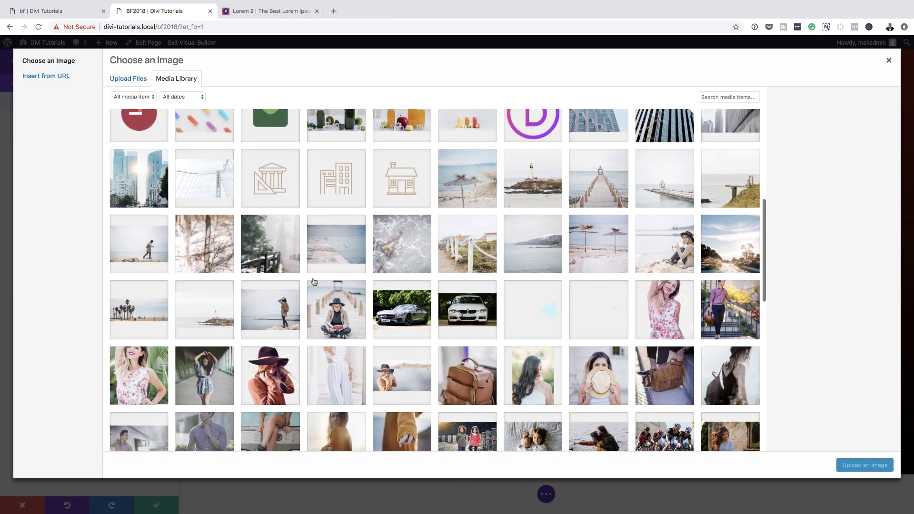
scroll(315, 282, down, 2)
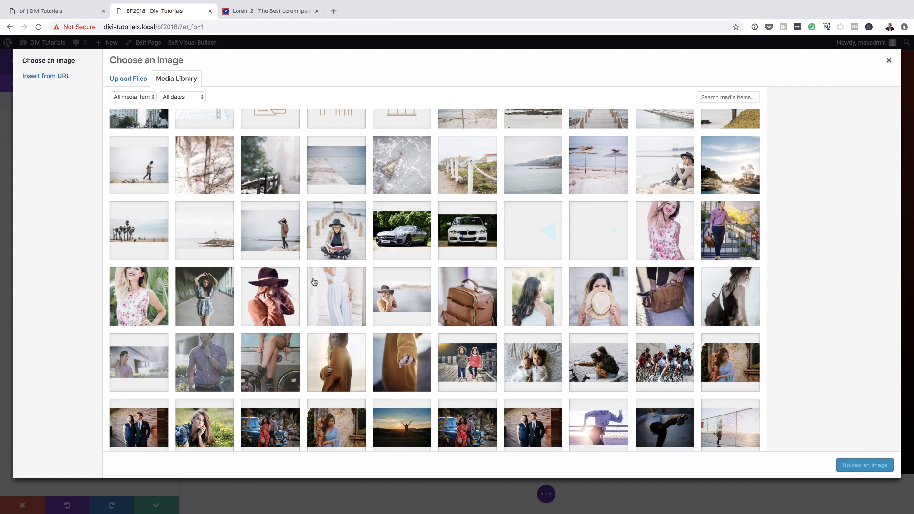
scroll(343, 295, down, 2)
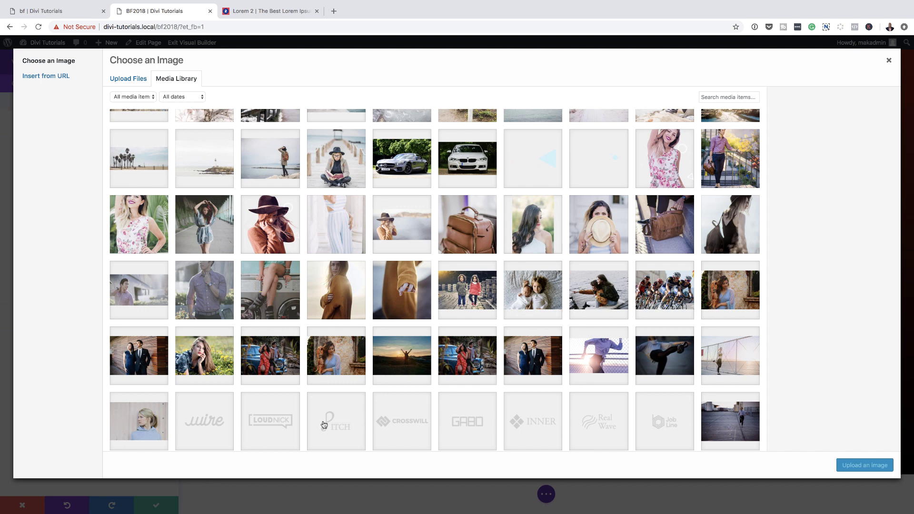
click(282, 358)
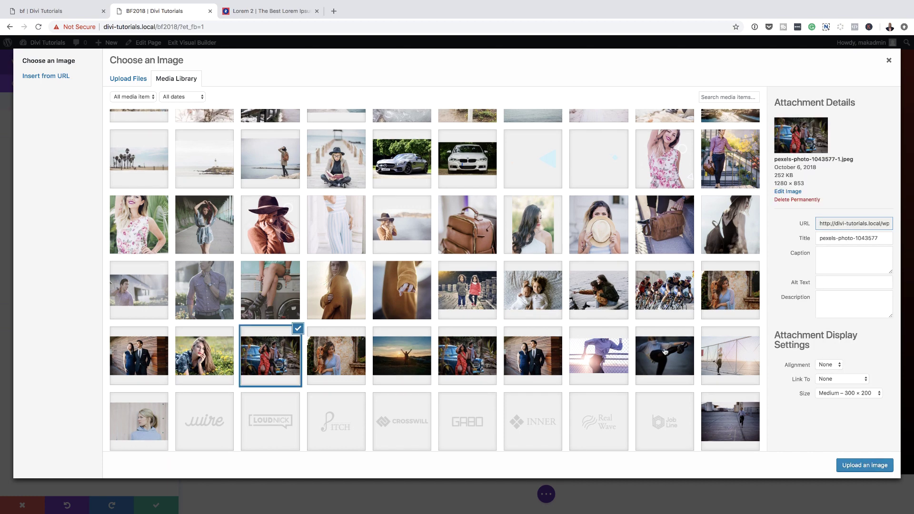
click(878, 465)
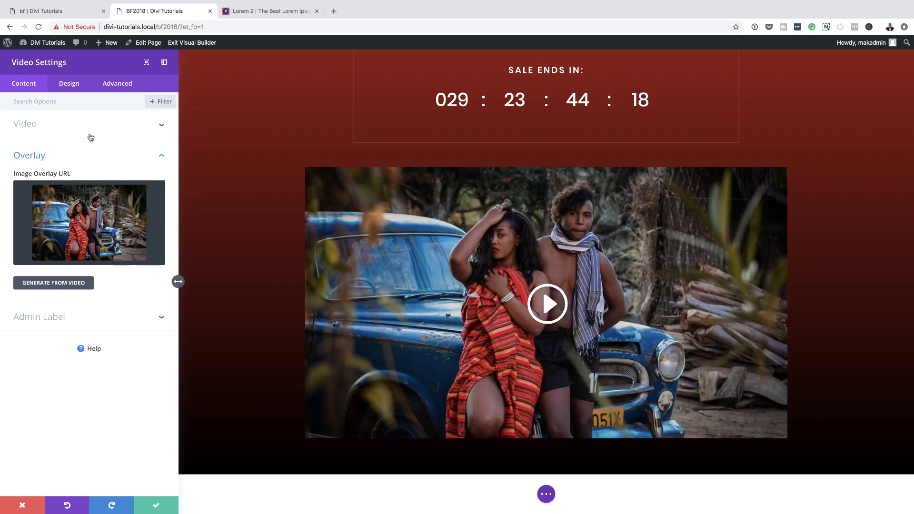
Set the Video module's width to 70% and center it in its row
click(68, 84)
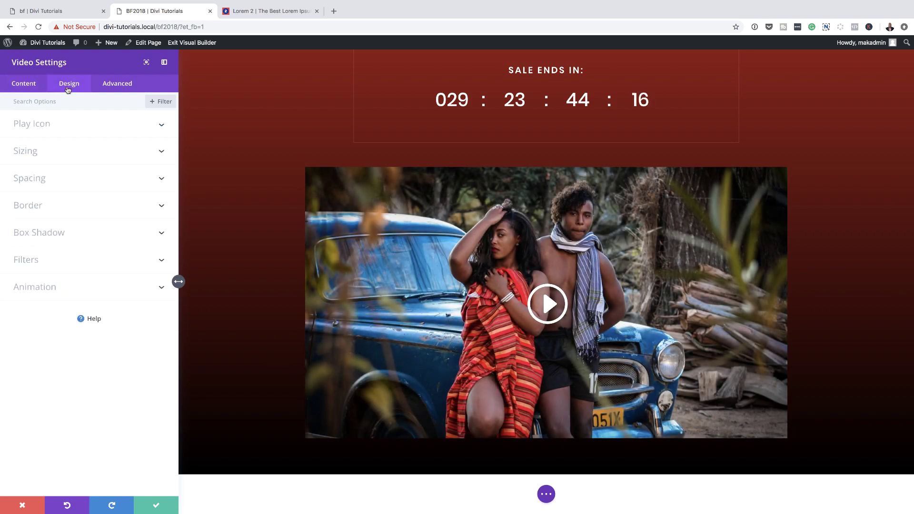
click(30, 152)
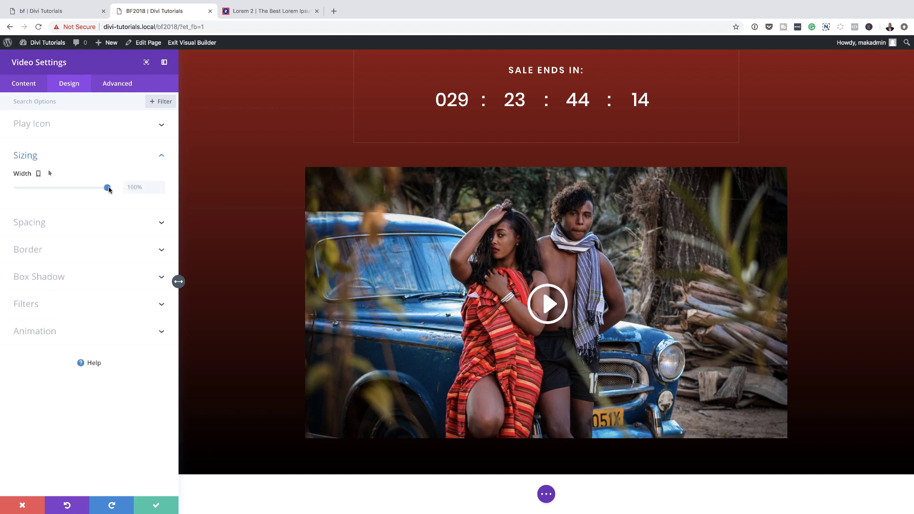
drag(107, 190, 81, 192)
click(90, 223)
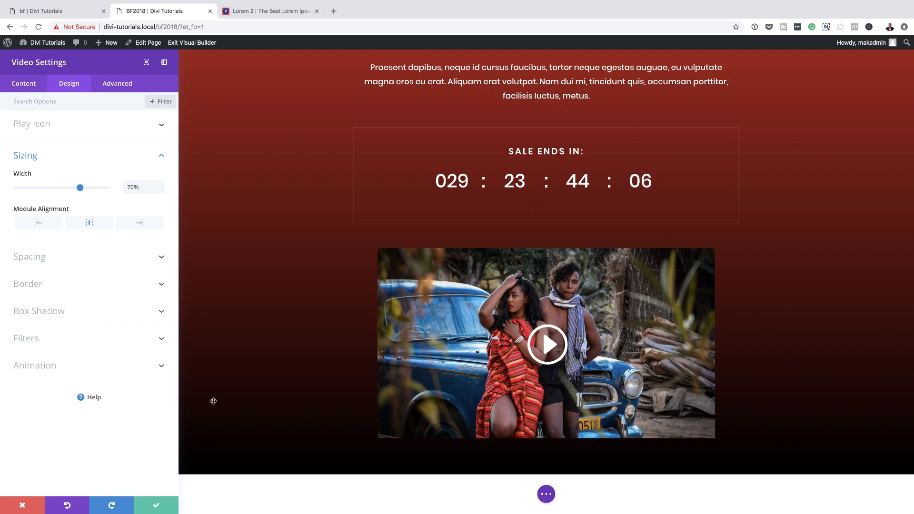
scroll(276, 329, up, 3)
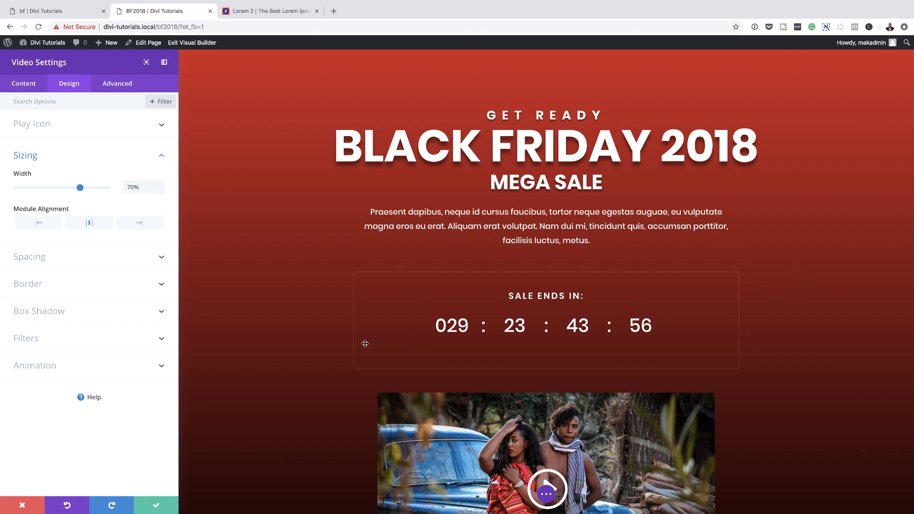
Add a regular section below the video section with a two equal column row and insert a Text module in its first column
click(156, 506)
scroll(224, 371, down, 3)
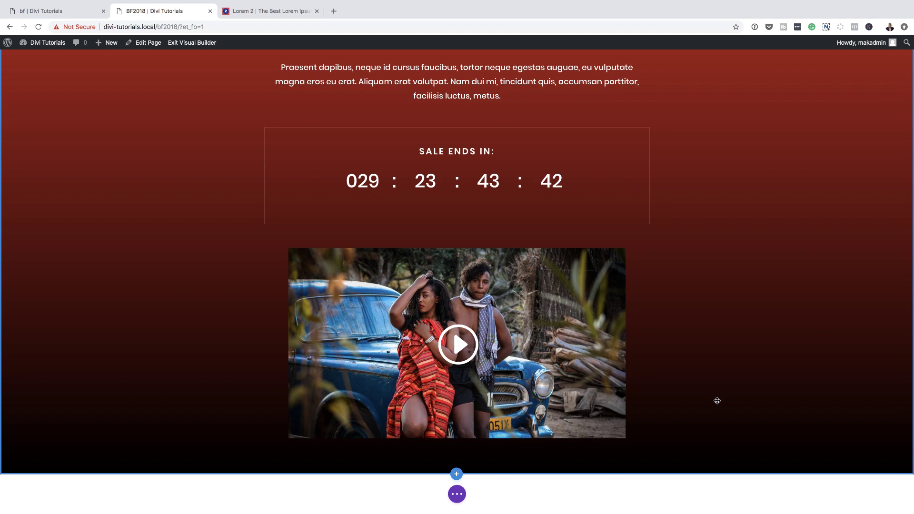
click(457, 475)
click(404, 443)
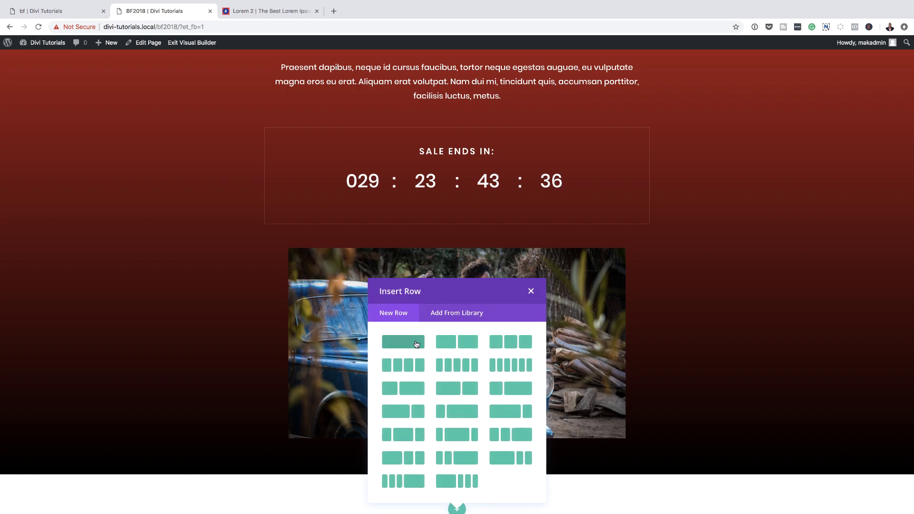
click(467, 345)
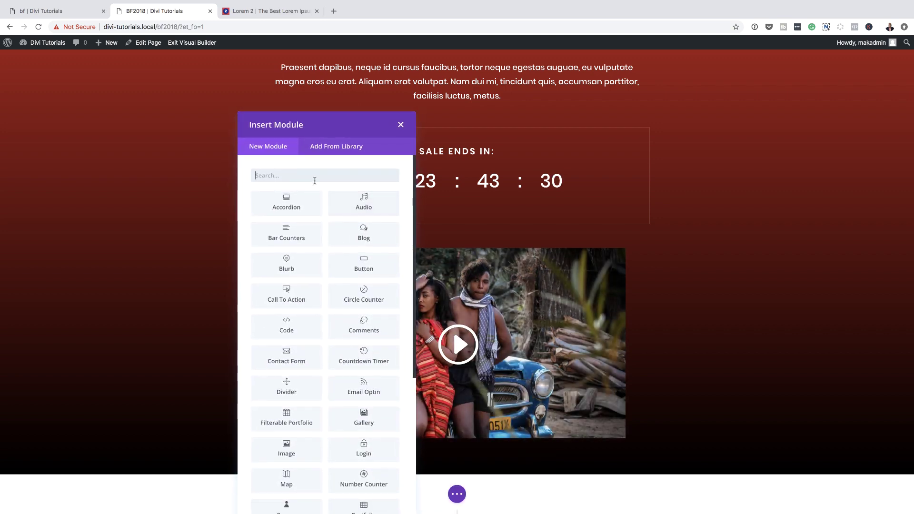
text(text)
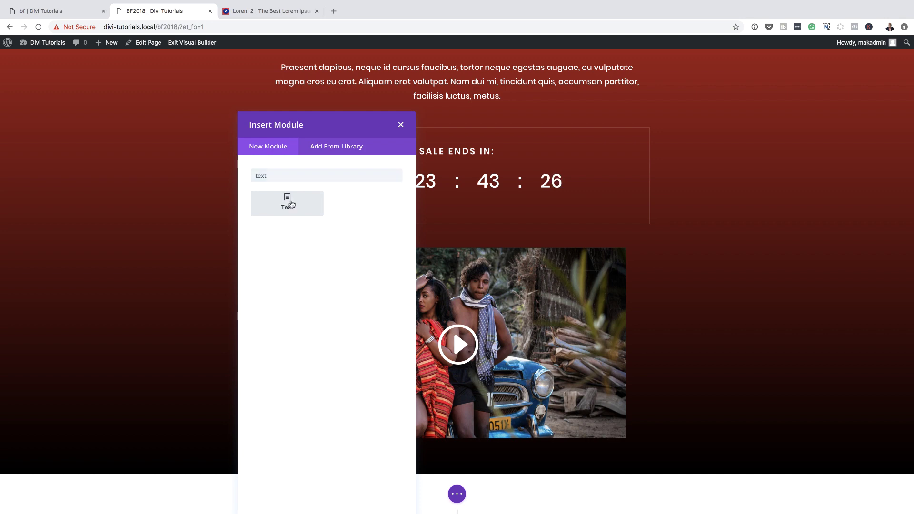
click(290, 204)
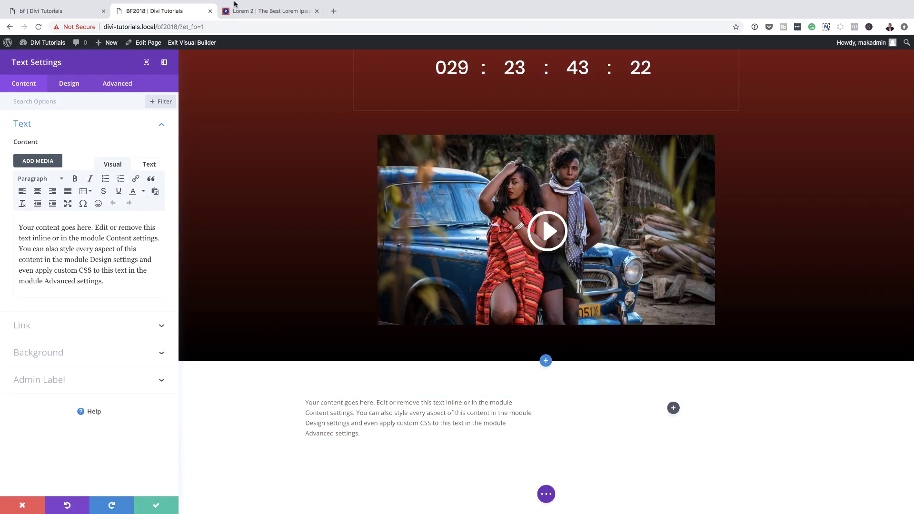
Replace the Text module's placeholder with the "Phasellus ultrices nulla quis nibh" paragraph copied from the Lorem 2 site and save the module
click(254, 11)
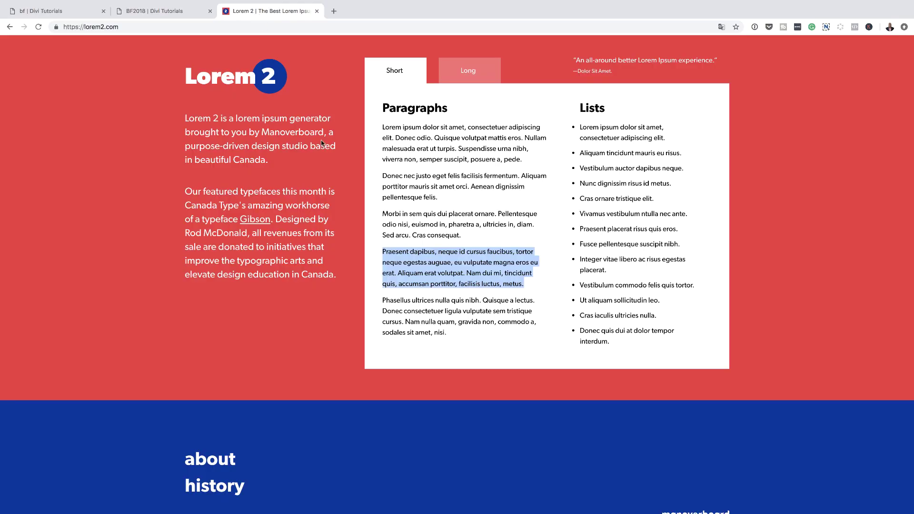
click(405, 217)
drag(383, 300, 448, 337)
key(ctrl+c)
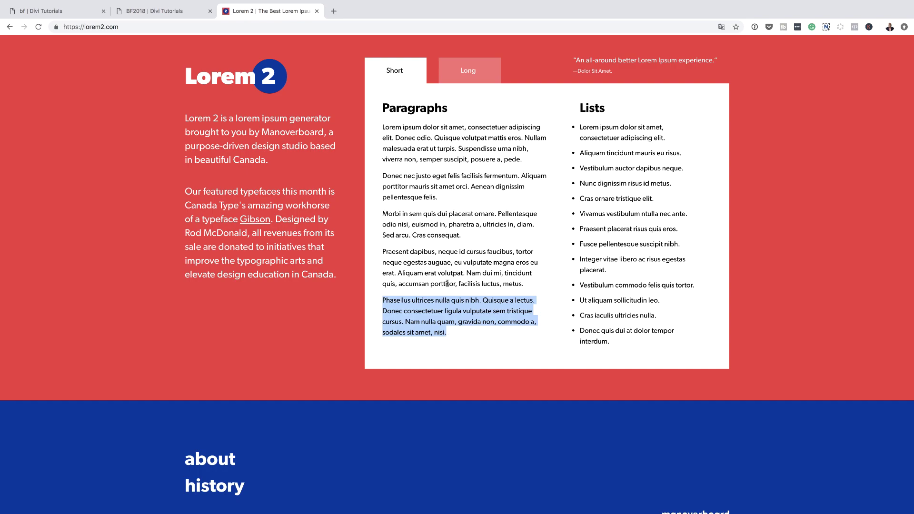
click(153, 10)
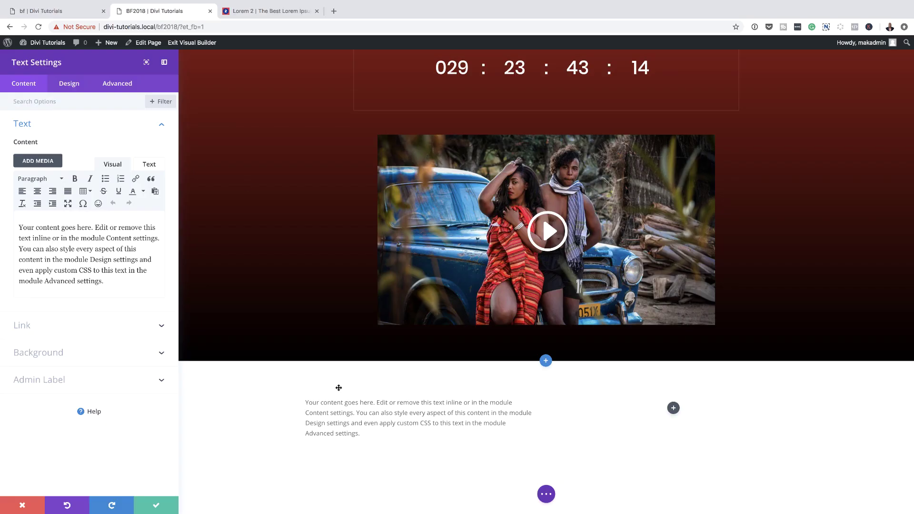
drag(107, 283, 21, 220)
key(ctrl+v)
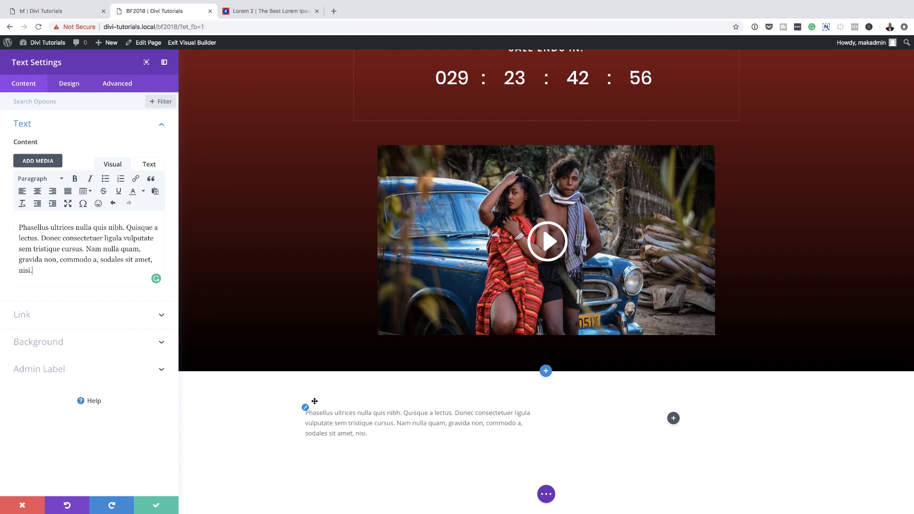
click(157, 508)
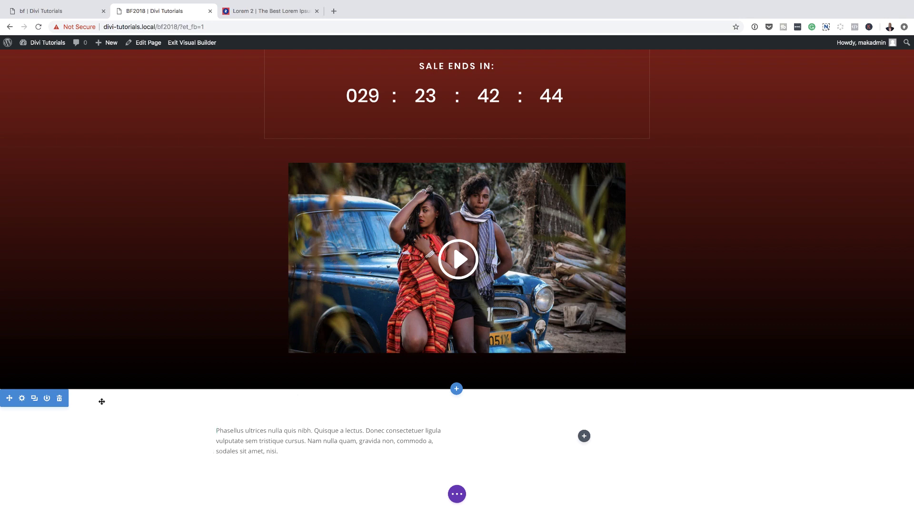
Set the new section's background image to audience-band-concert-1105666.jpg from the media library
click(22, 398)
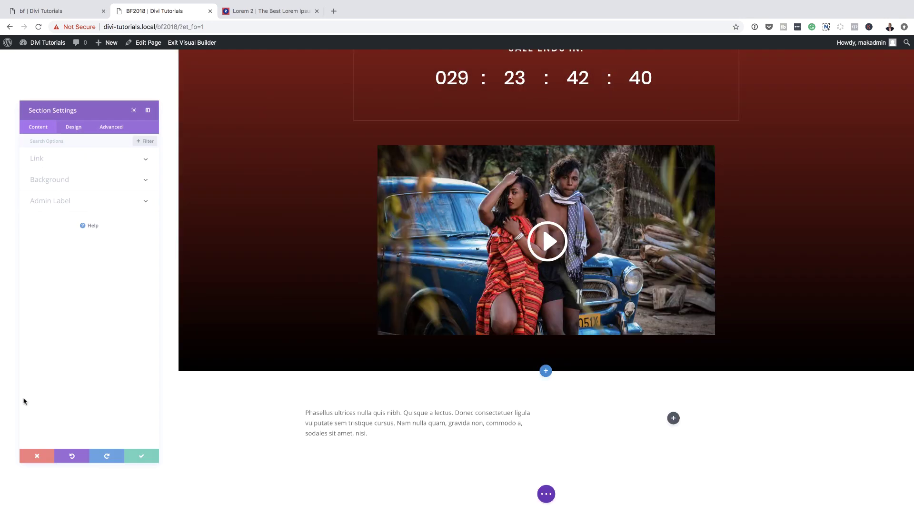
click(65, 153)
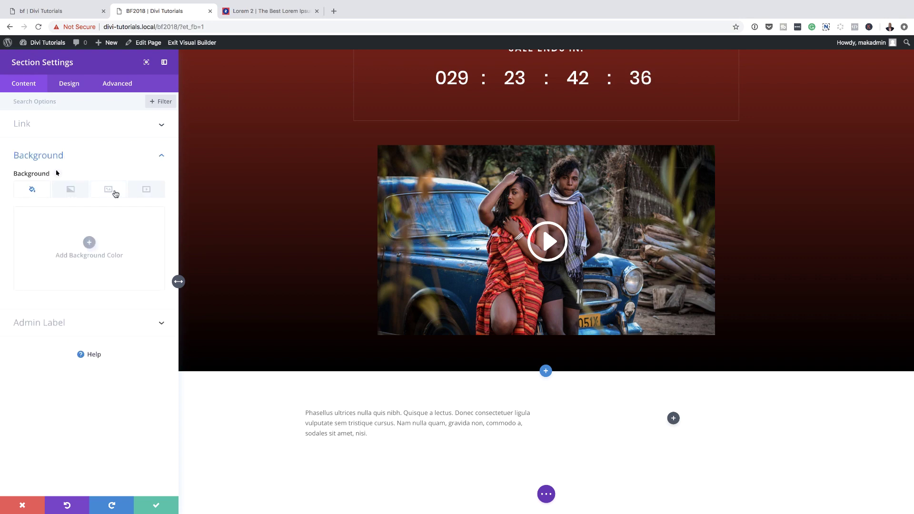
click(115, 194)
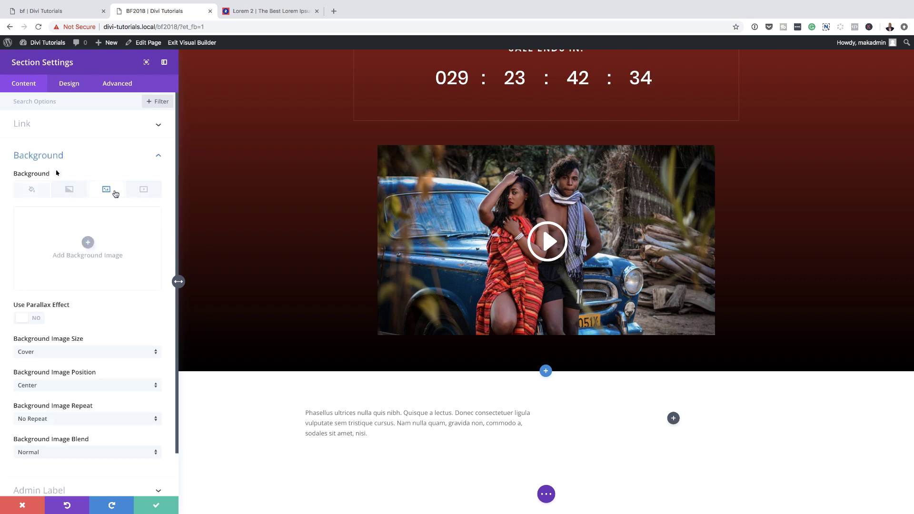
click(90, 242)
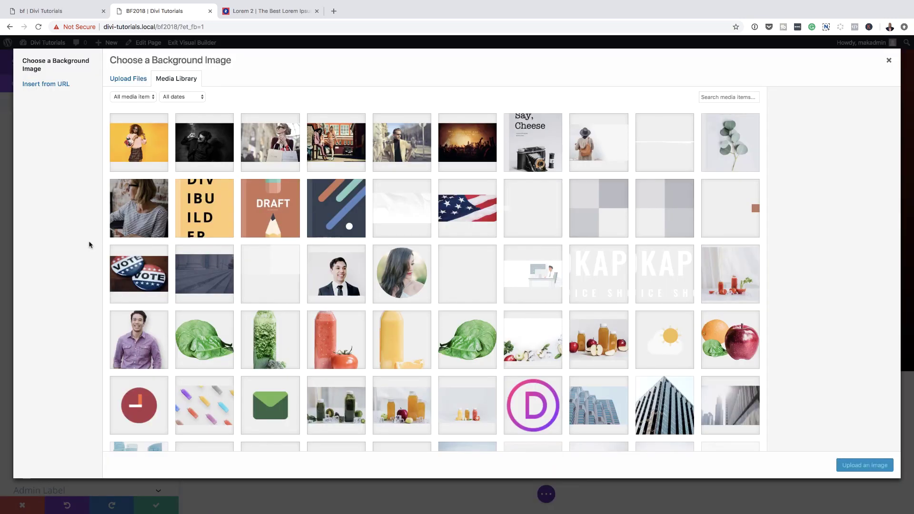
click(482, 152)
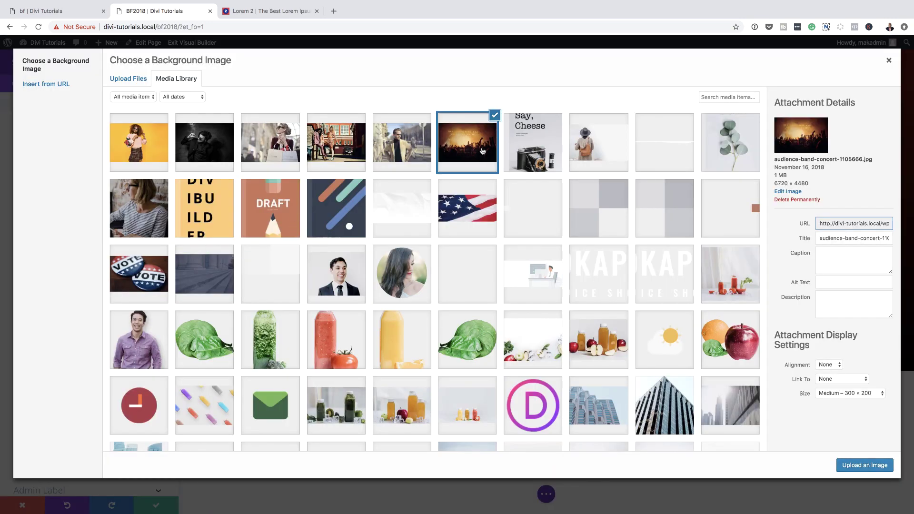
click(863, 469)
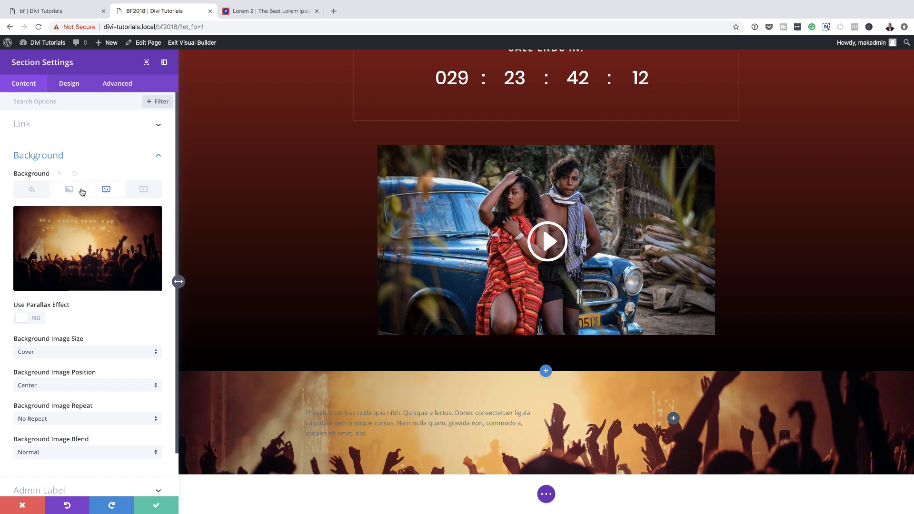
Add a background gradient to the concert section from black #000000 to fully transparent rgba(41,196,169,0)
click(68, 193)
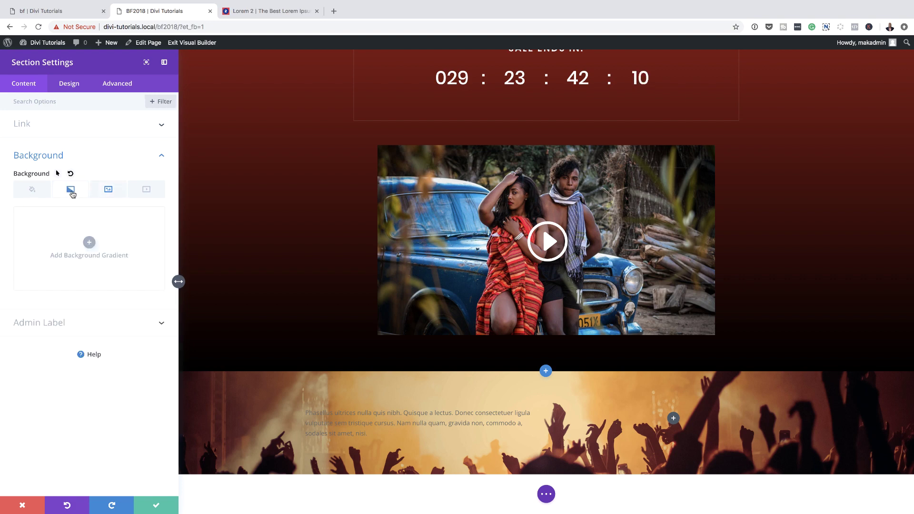
click(90, 243)
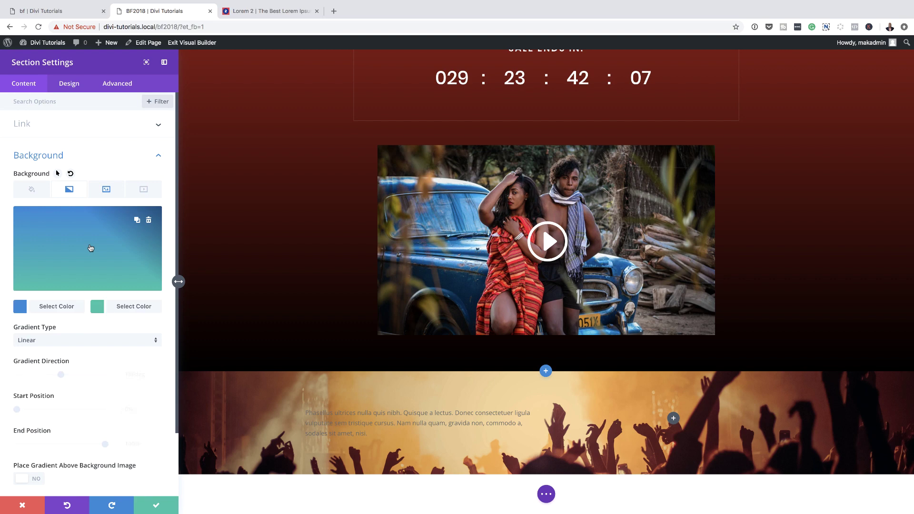
click(20, 310)
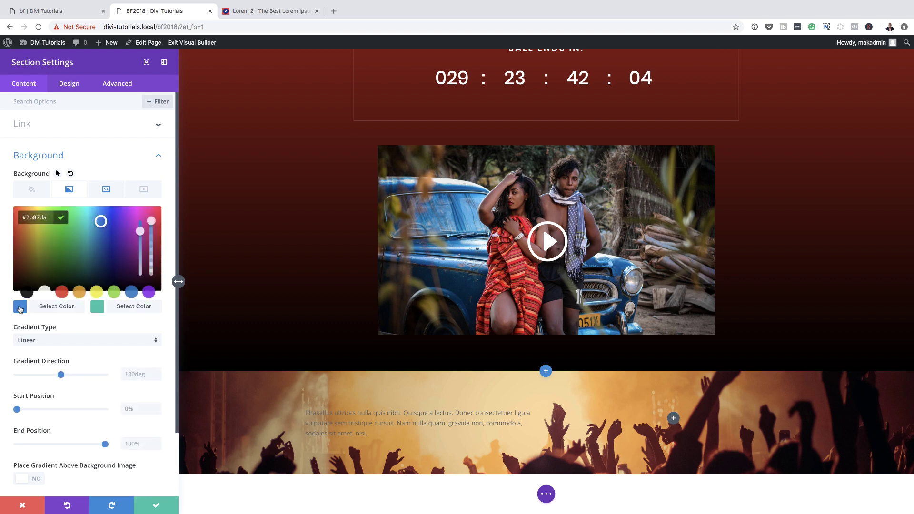
click(25, 293)
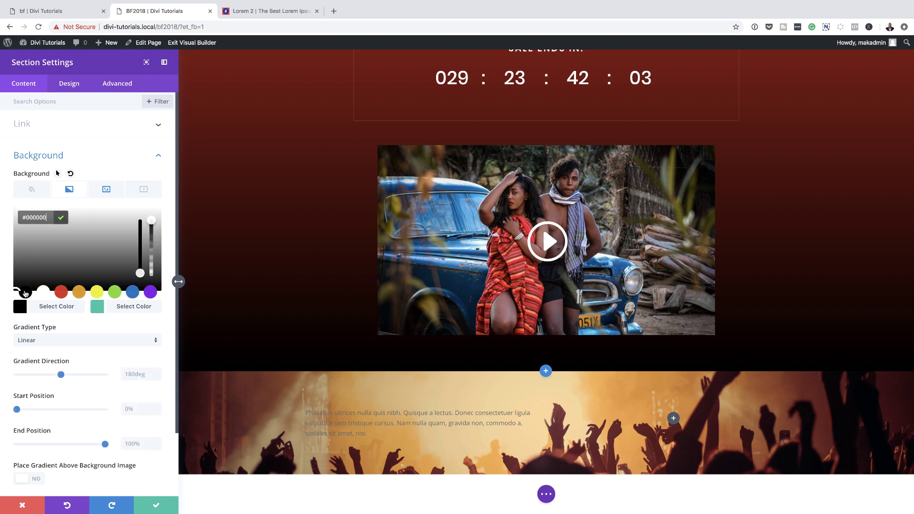
click(97, 307)
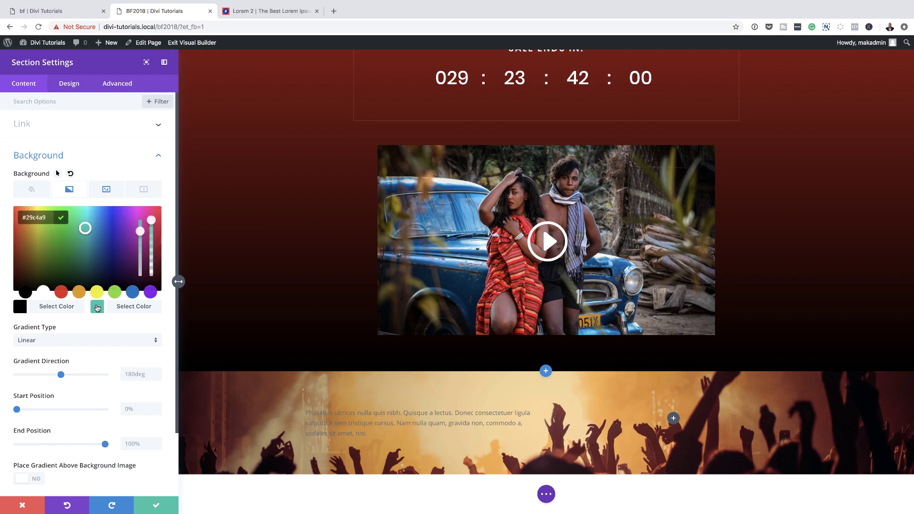
drag(153, 223, 158, 288)
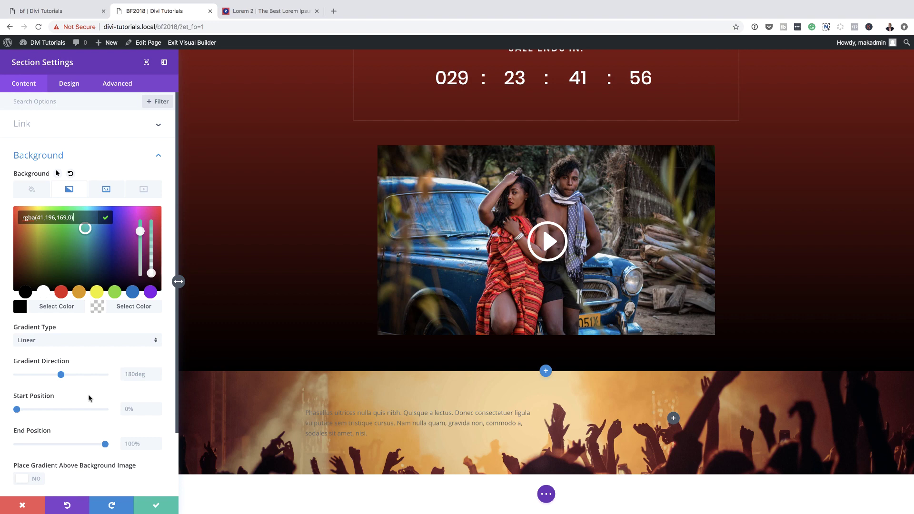
Place the gradient above the concert section's background image and save the section settings
scroll(88, 398, down, 3)
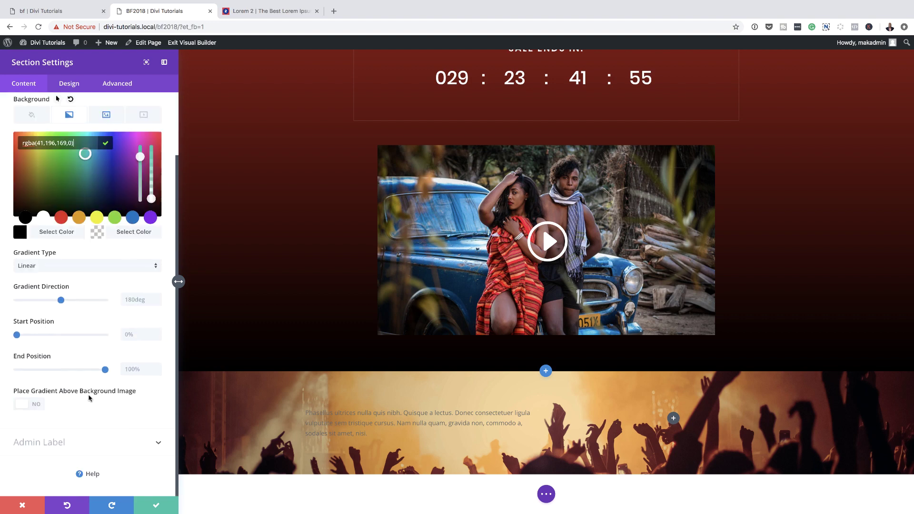
click(38, 405)
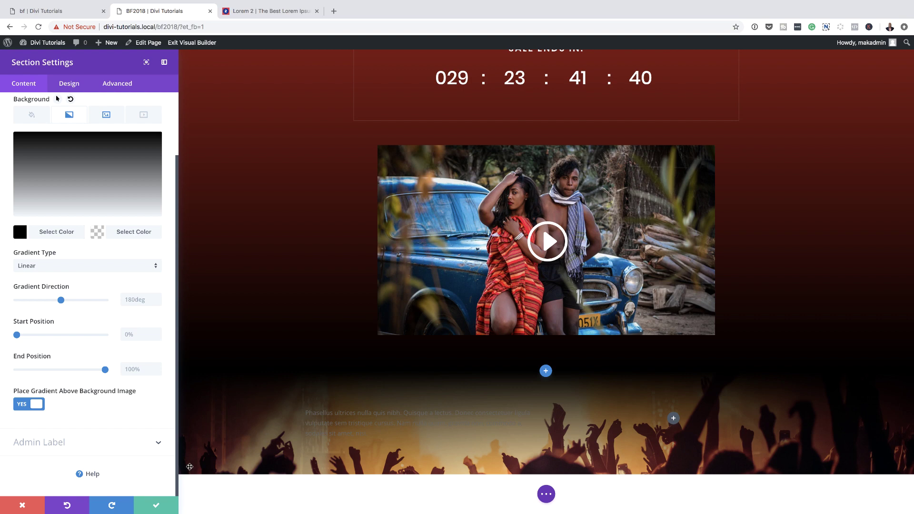
click(157, 508)
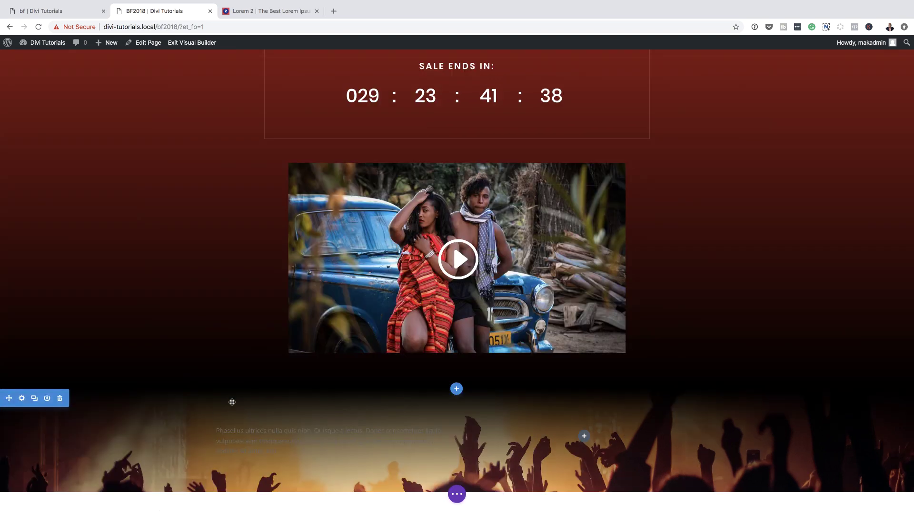
Add a single-column row below the paragraph in the concert section with a Text module reading "MORE BONUSES"
scroll(230, 400, down, 1)
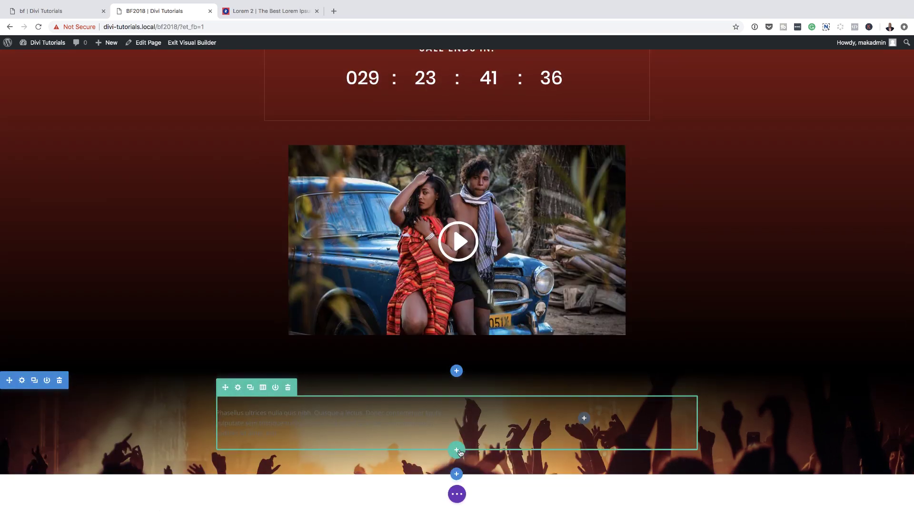
click(458, 450)
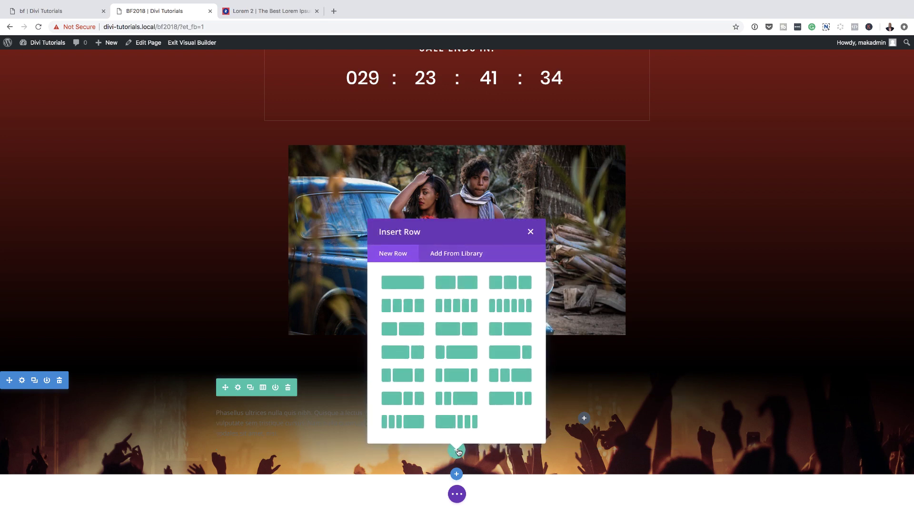
click(408, 277)
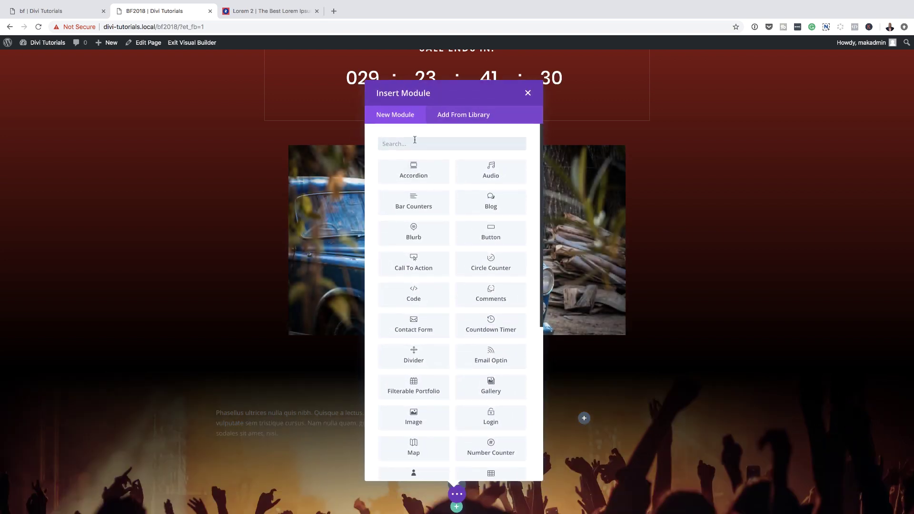
text(text)
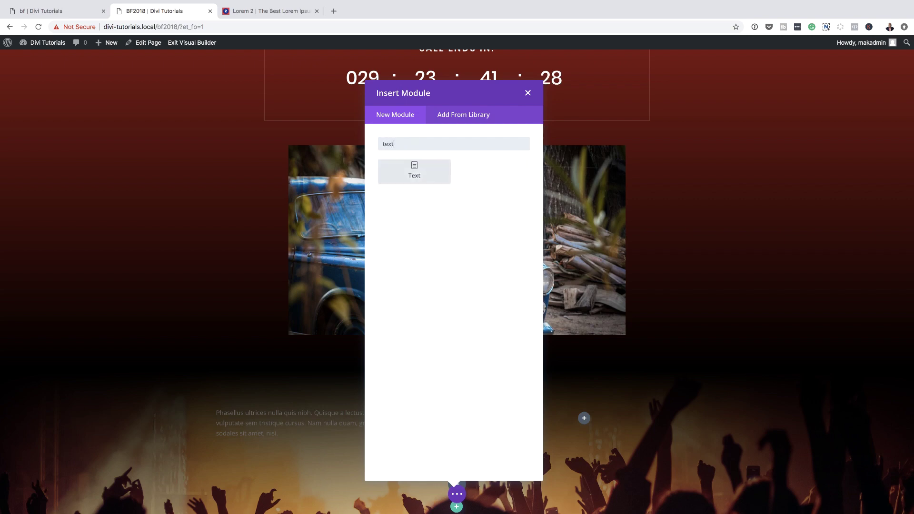
click(424, 176)
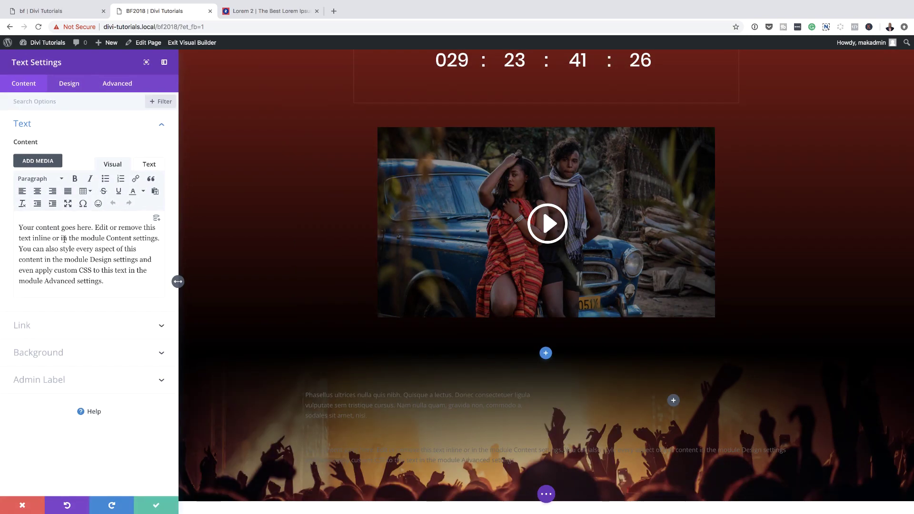
drag(100, 283, 17, 221)
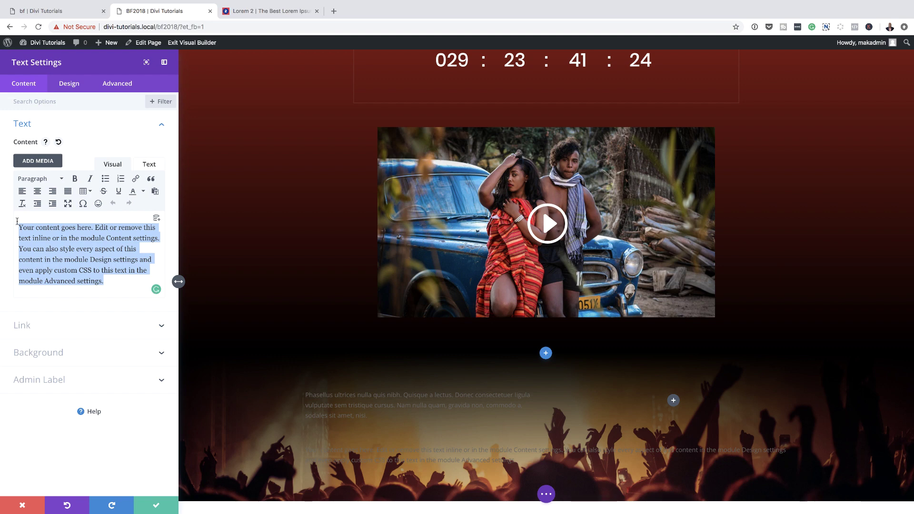
text(MORE BONUSES)
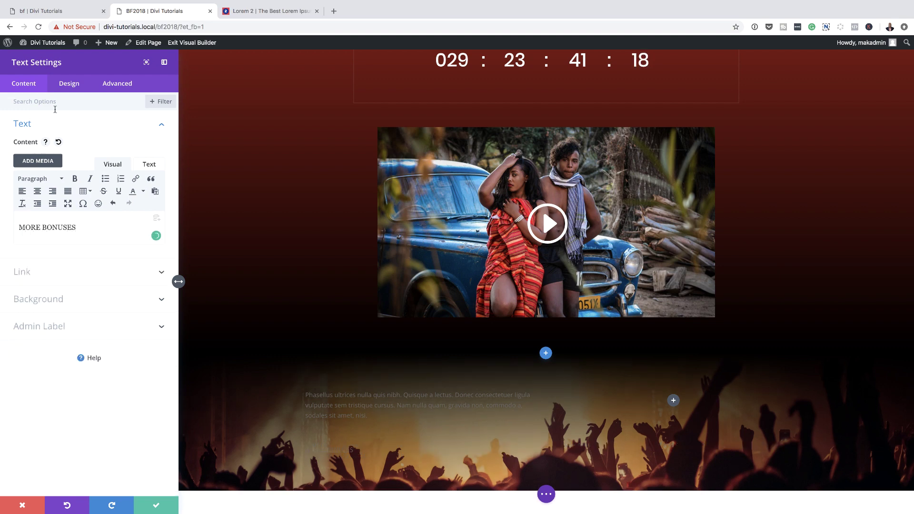
Style the MORE BONUSES text in uppercase with the Poppins font
click(70, 85)
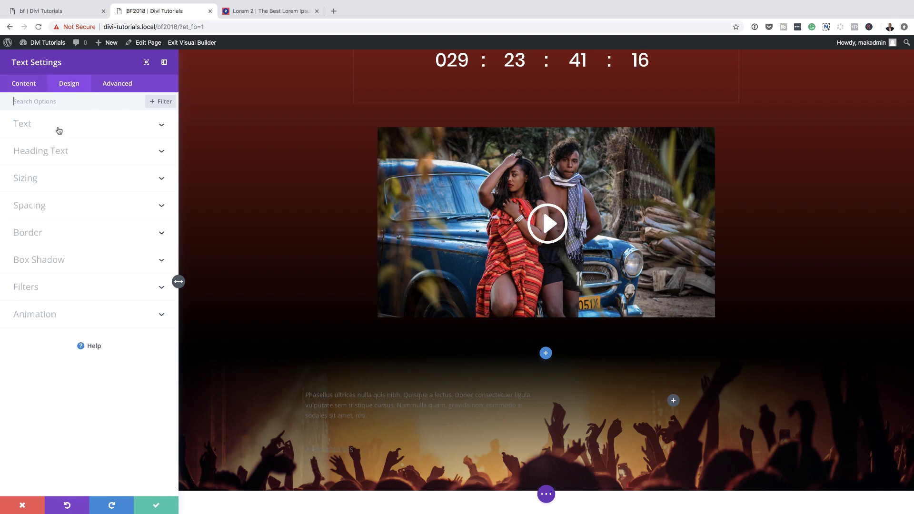
click(22, 125)
click(49, 249)
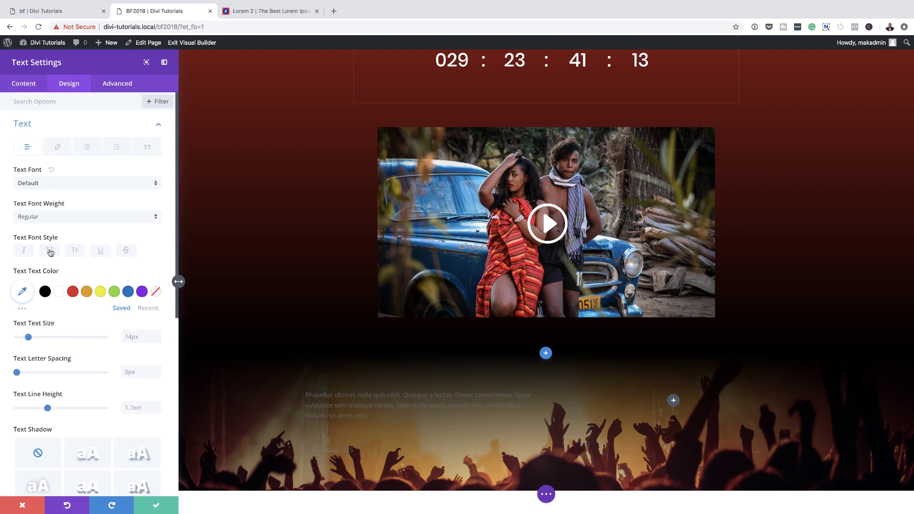
click(60, 185)
click(44, 104)
scroll(81, 347, down, 1)
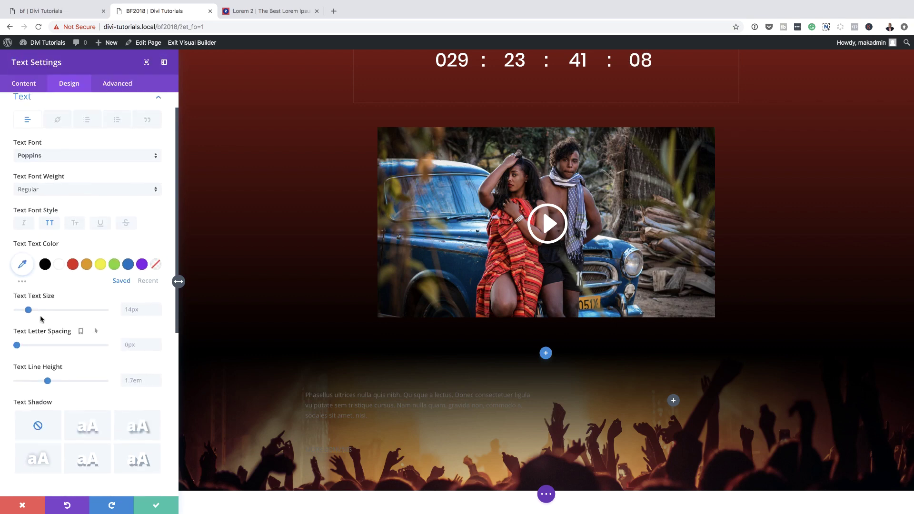
Set the MORE BONUSES text to white, bold weight and a size of 34px
drag(29, 310, 36, 311)
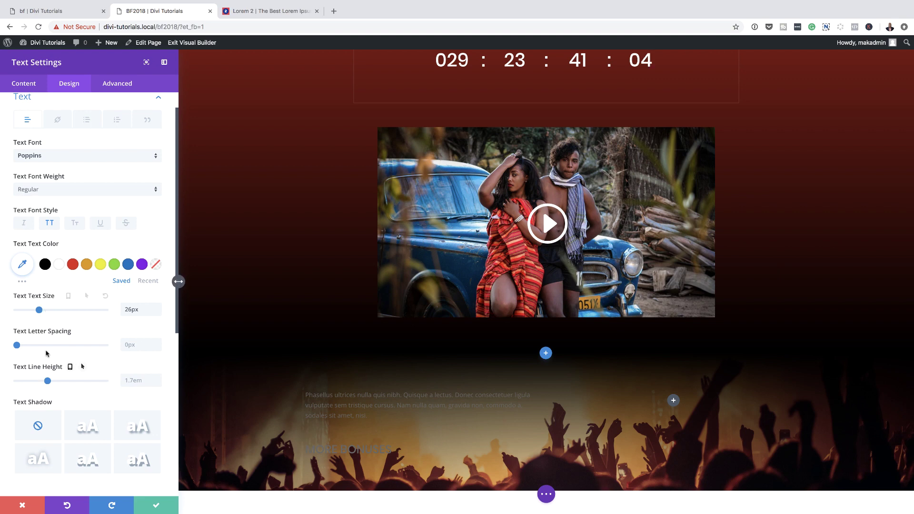
click(60, 264)
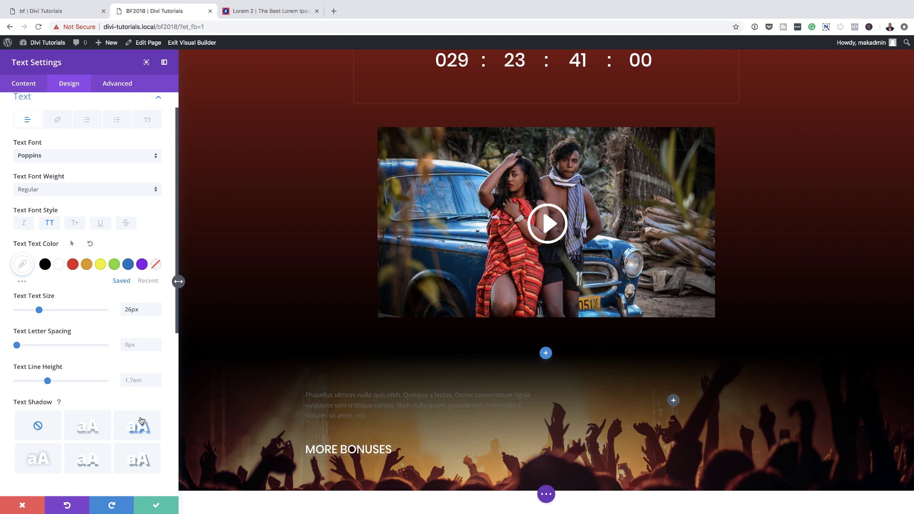
click(55, 192)
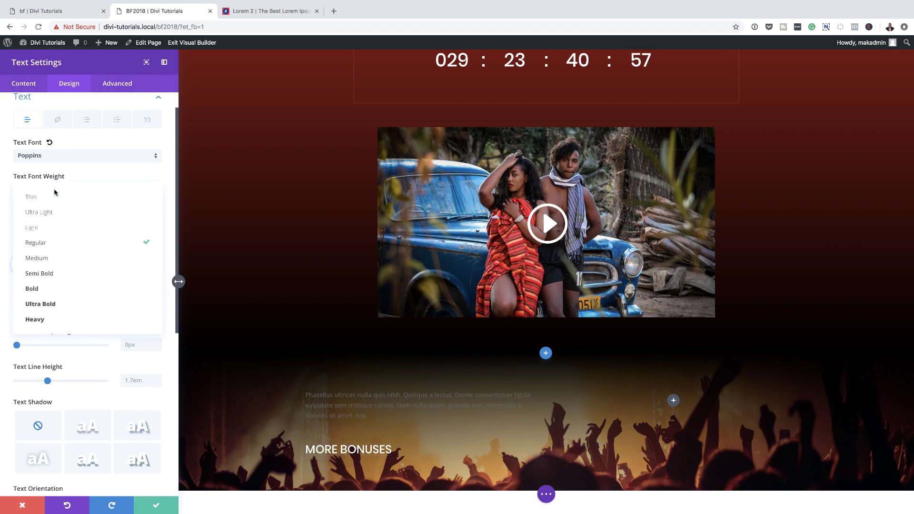
click(56, 289)
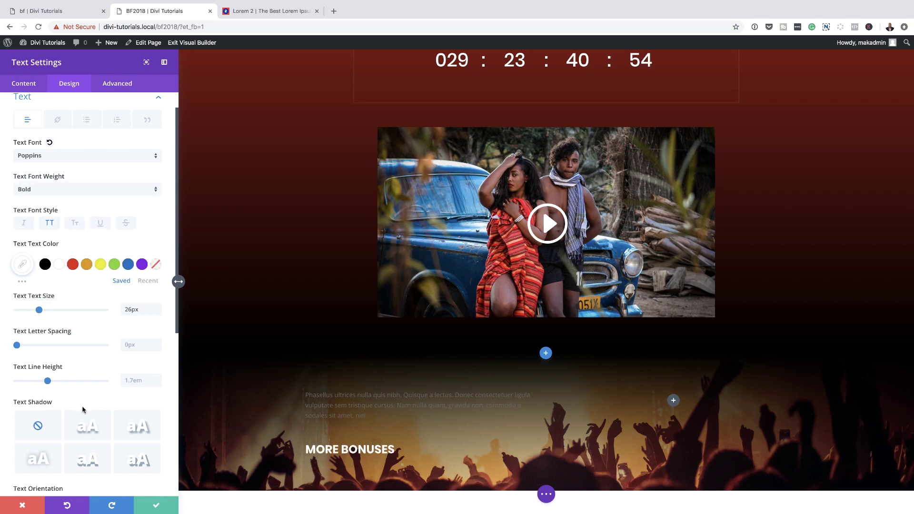
drag(39, 310, 46, 312)
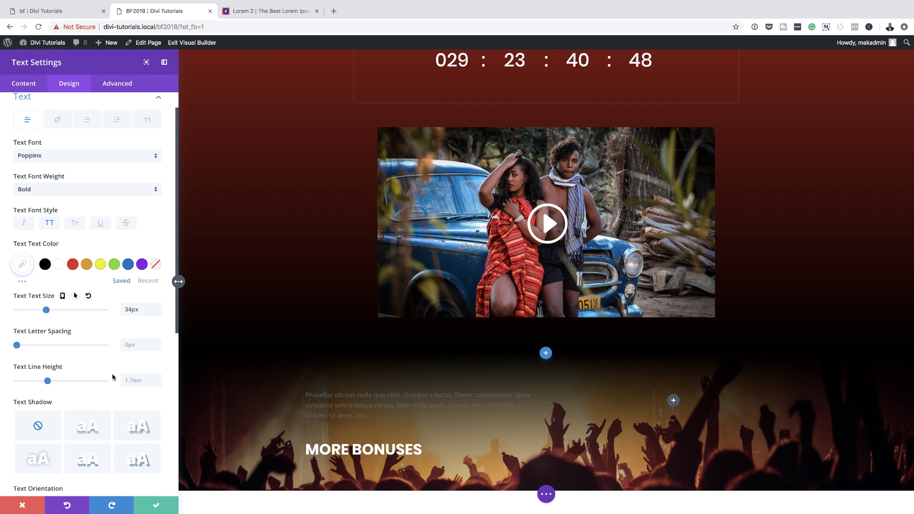
Center the MORE BONUSES text, save the module, and move its row above the paragraph row
scroll(112, 378, down, 5)
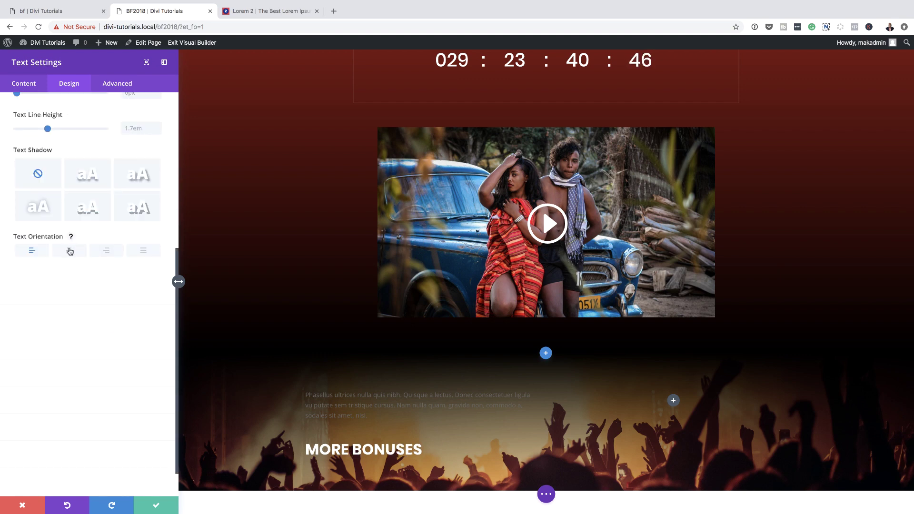
click(69, 253)
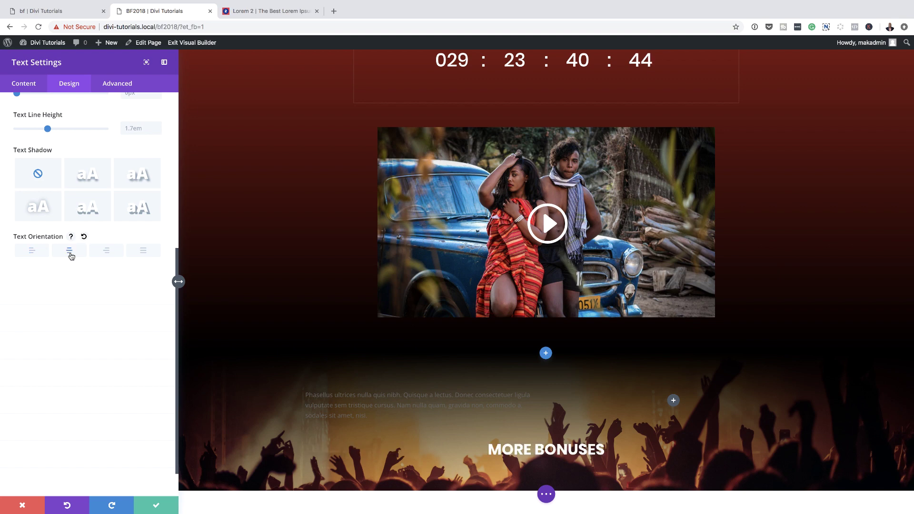
click(156, 506)
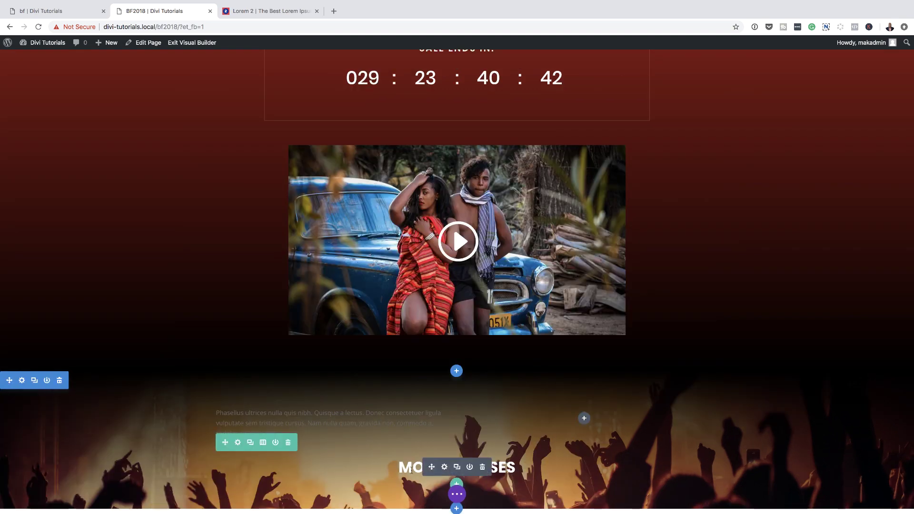
drag(227, 442, 233, 374)
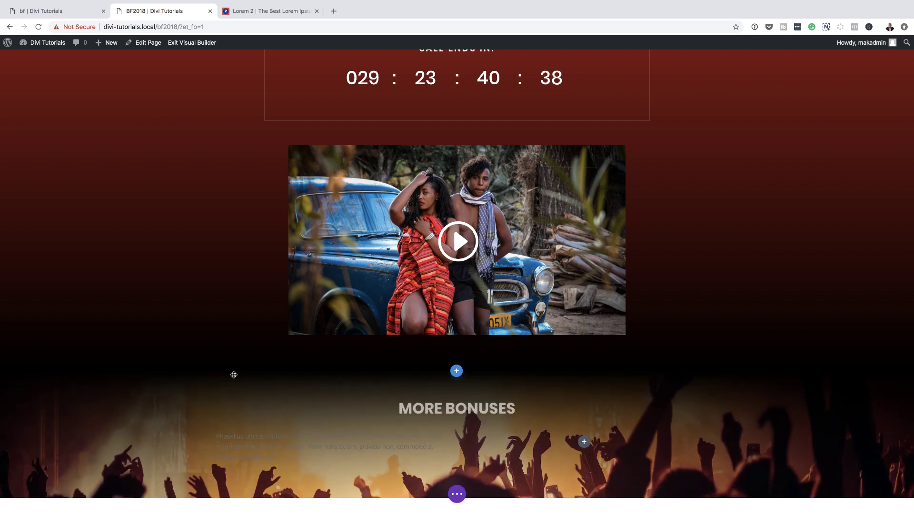
scroll(210, 319, down, 2)
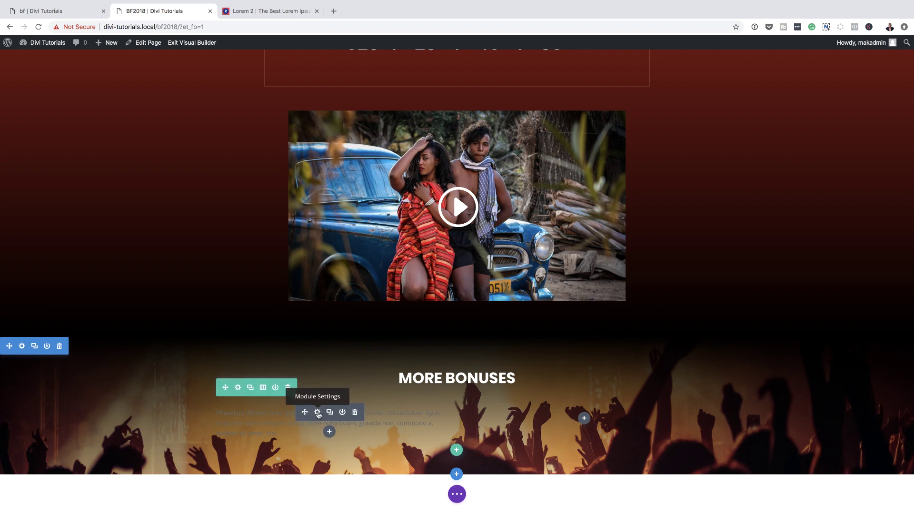
Style the concert section's paragraph text in white #ffffff with the Poppins font at 17px
click(317, 413)
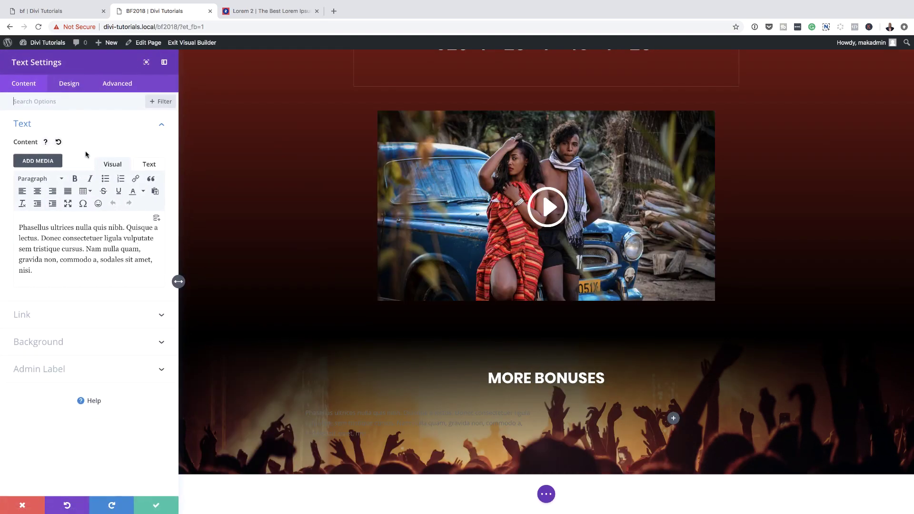
click(72, 84)
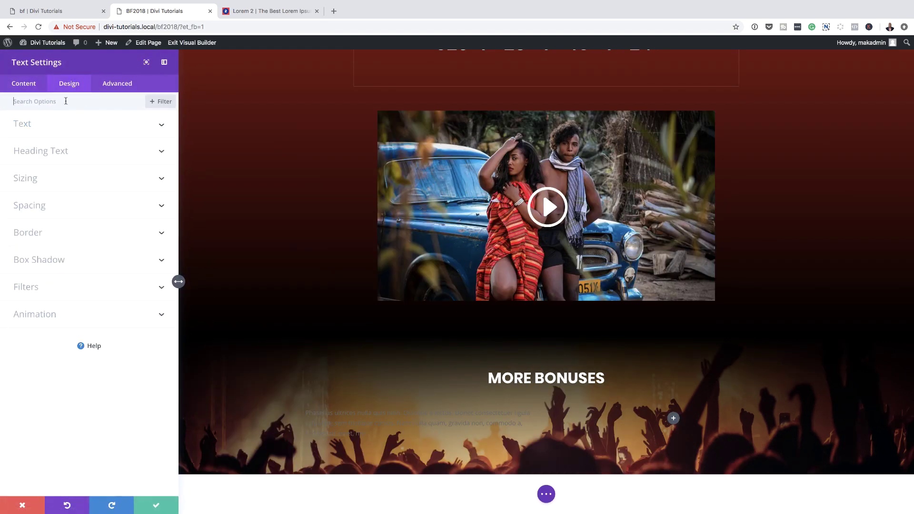
click(26, 126)
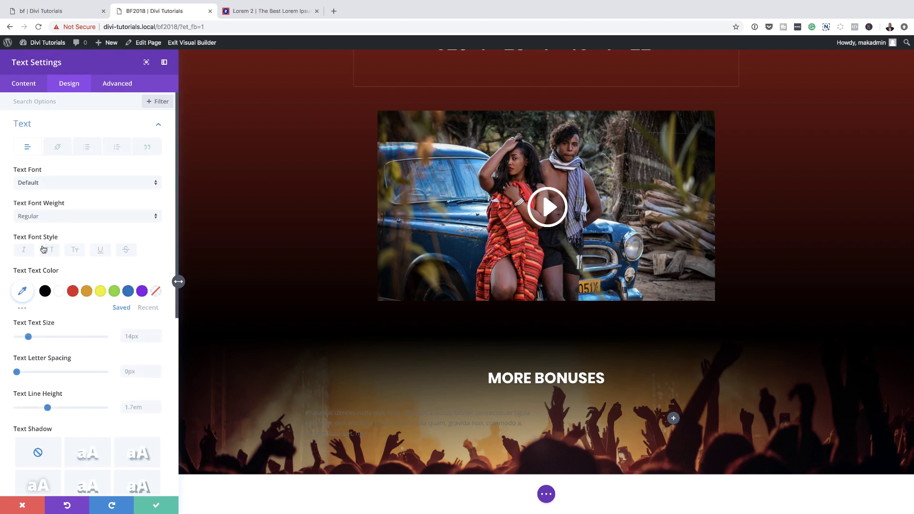
click(59, 291)
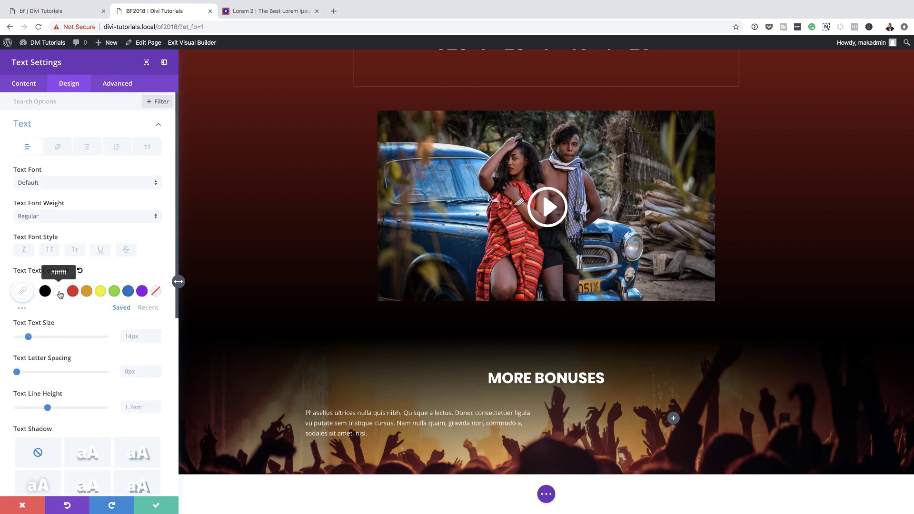
click(51, 183)
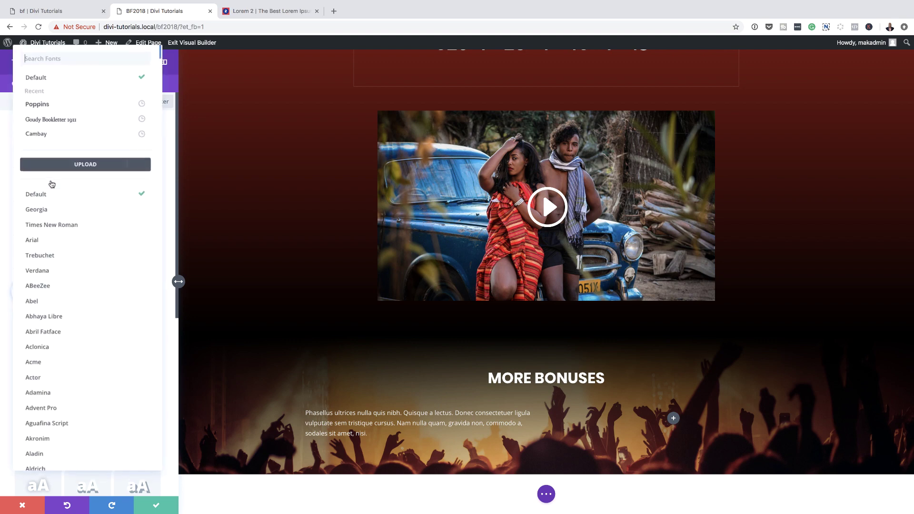
click(45, 105)
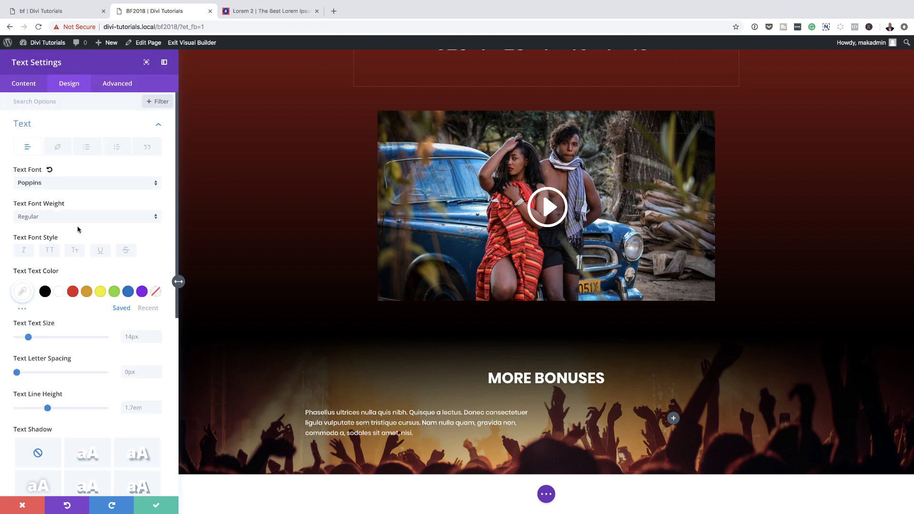
drag(29, 338, 31, 341)
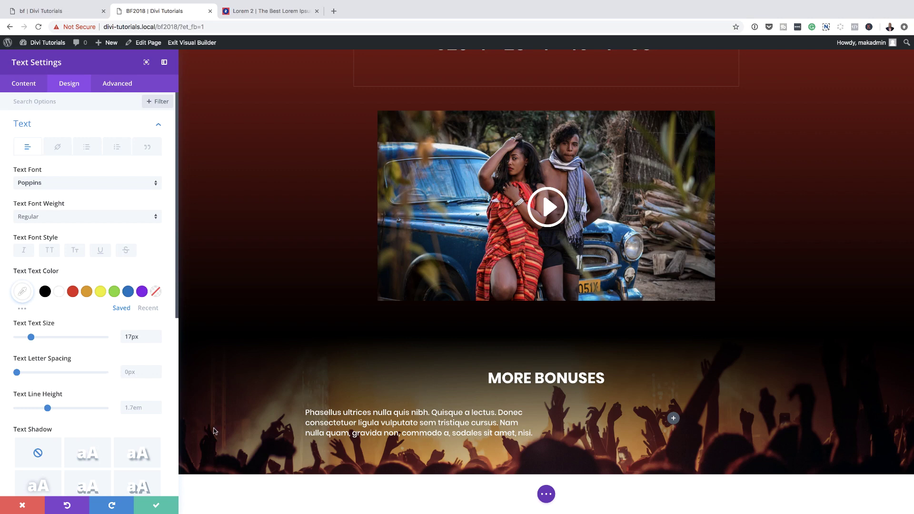
scroll(119, 438, down, 3)
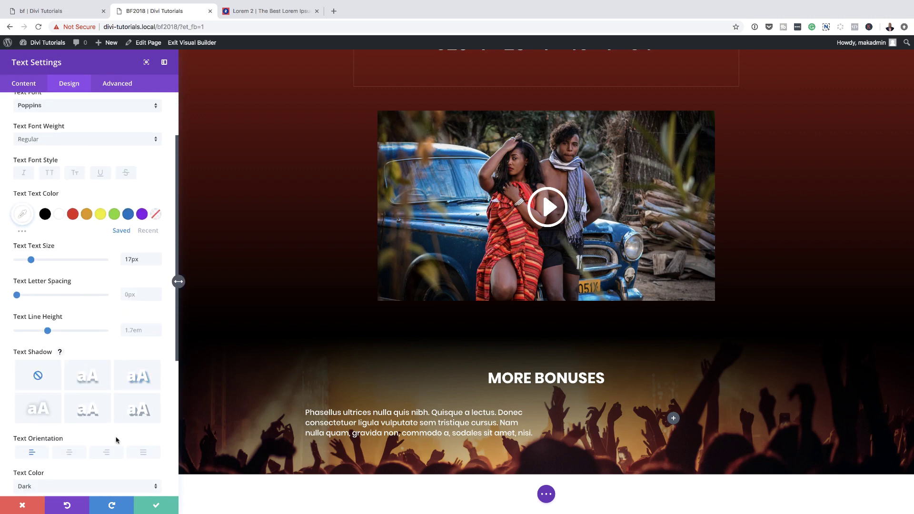
scroll(116, 440, down, 3)
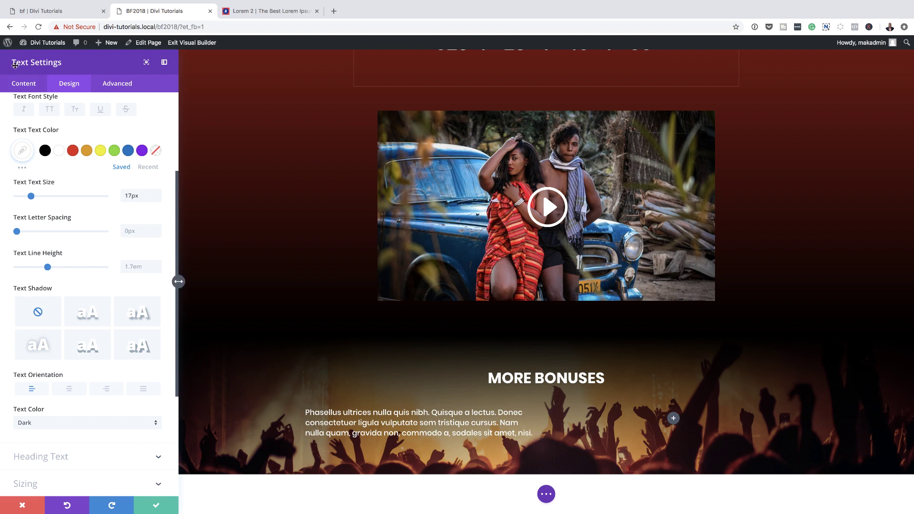
Give the paragraph module a semi-transparent black background of rgba(0,0,0,0.37)
click(24, 85)
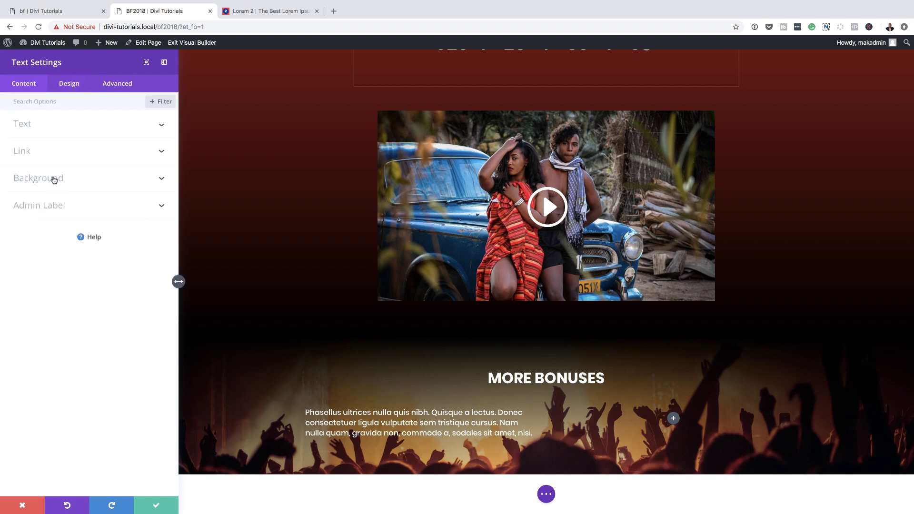
click(54, 180)
click(92, 269)
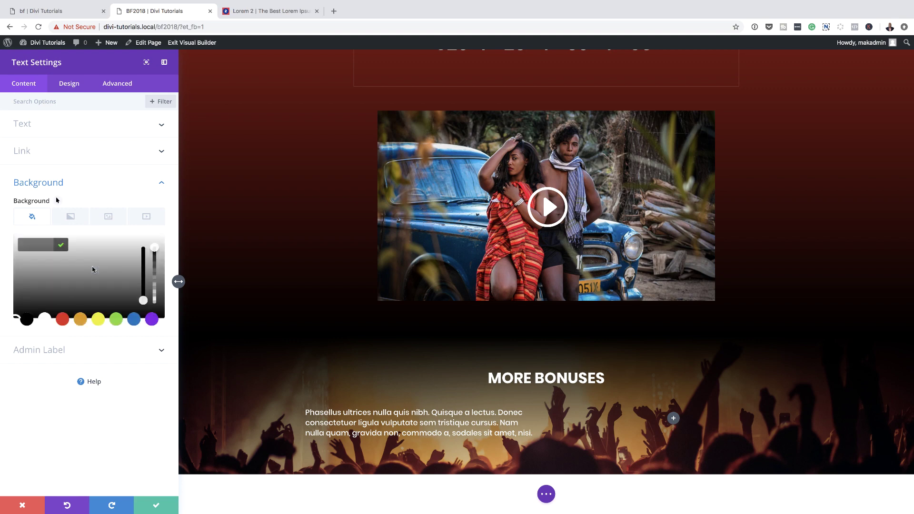
click(28, 320)
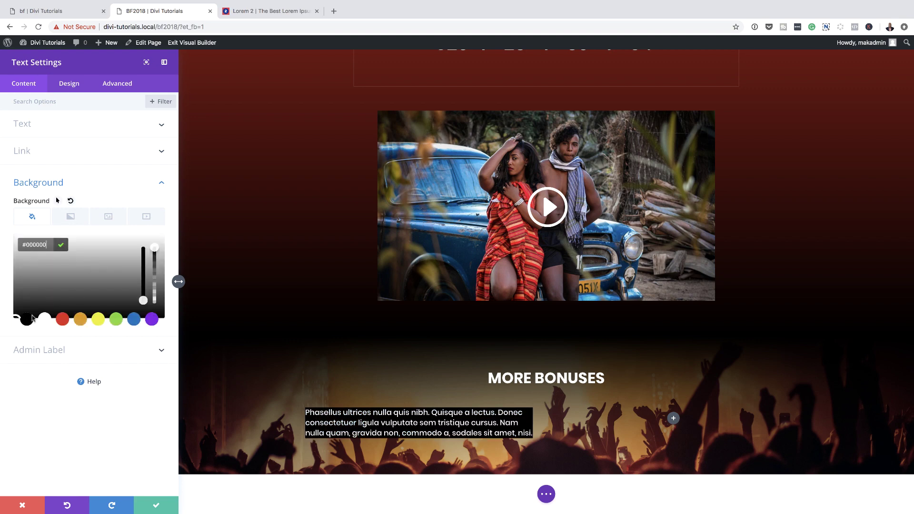
drag(157, 248, 158, 283)
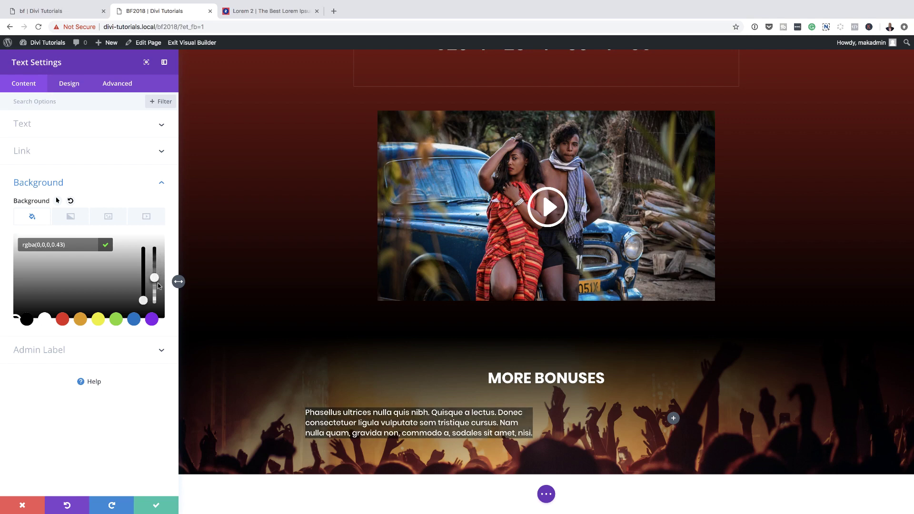
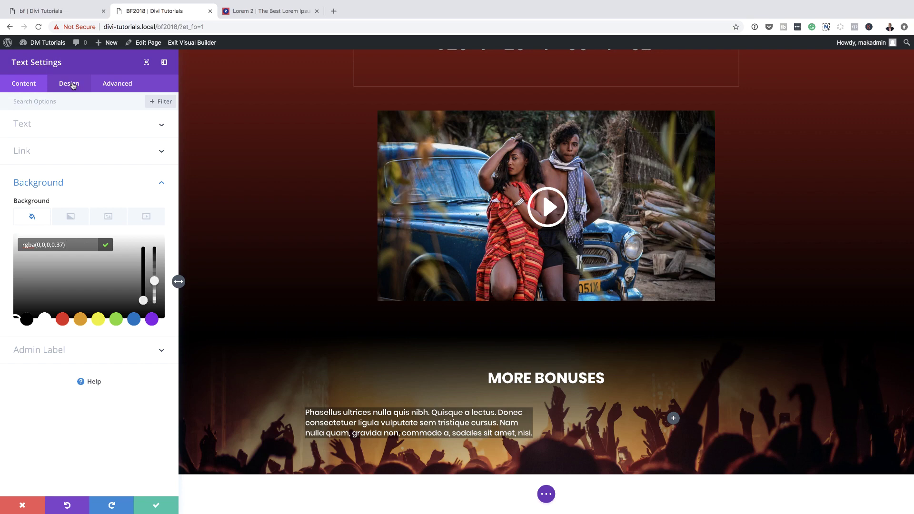
Add linked 20px top and bottom padding plus equal left and right padding to the paragraph module, and save it
click(73, 85)
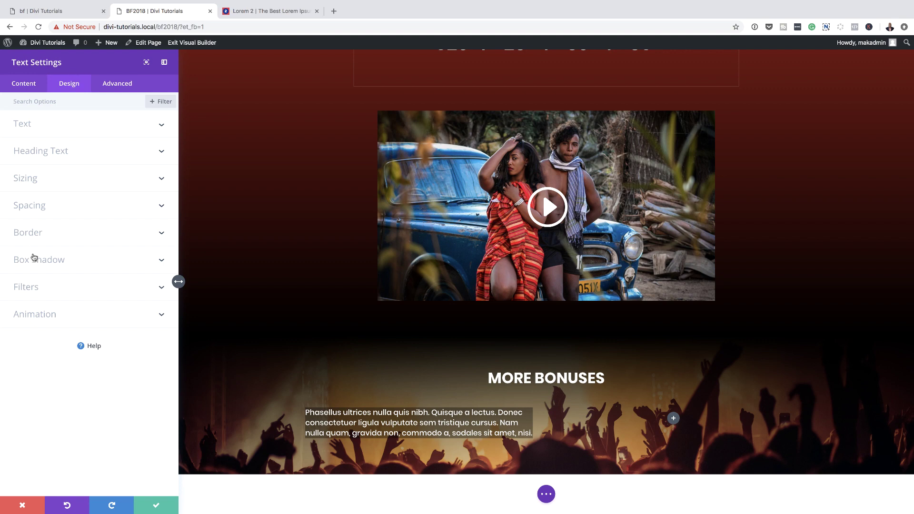
click(37, 207)
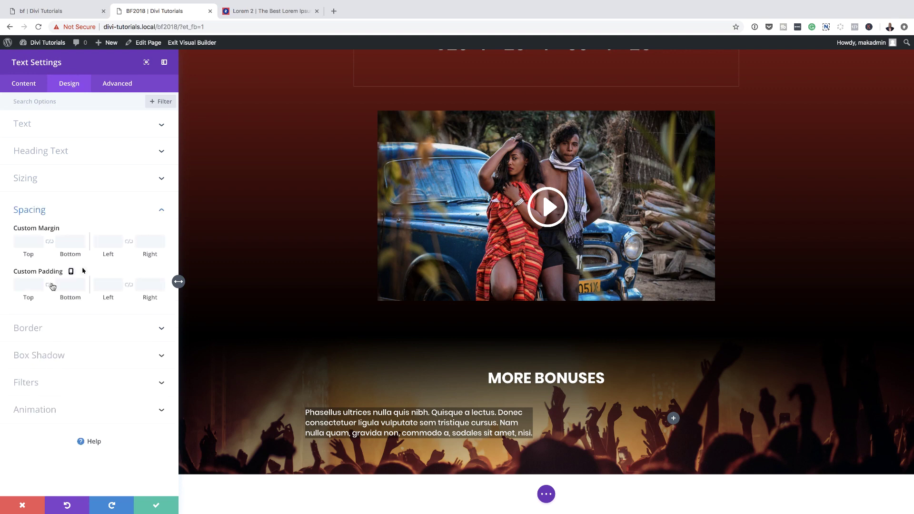
click(50, 286)
drag(28, 300, 36, 299)
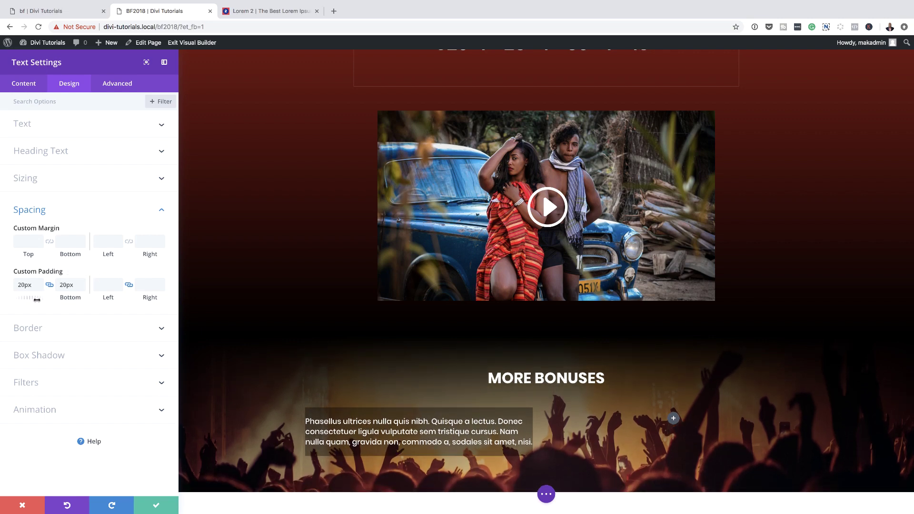
drag(108, 299, 122, 300)
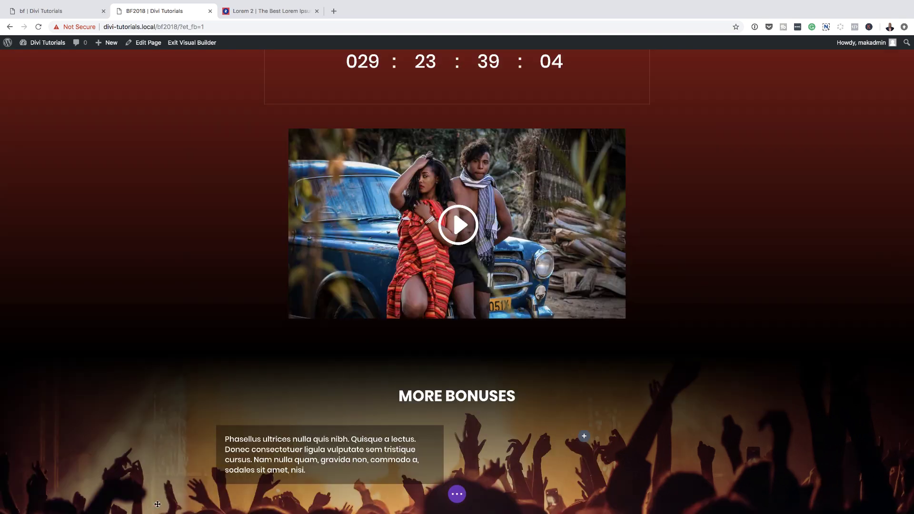
click(158, 507)
Duplicate the paragraph module and move copies into the second column to form a two-by-two grid of boxes
scroll(271, 398, down, 1)
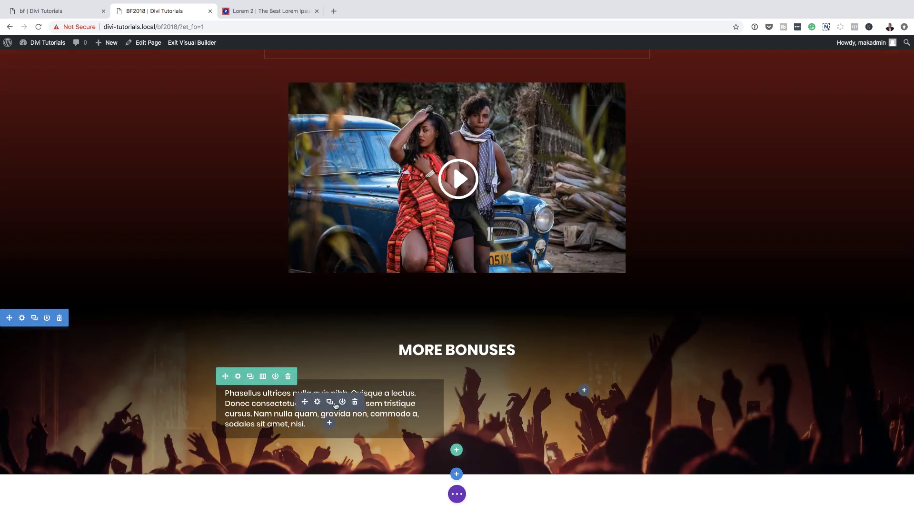
click(329, 403)
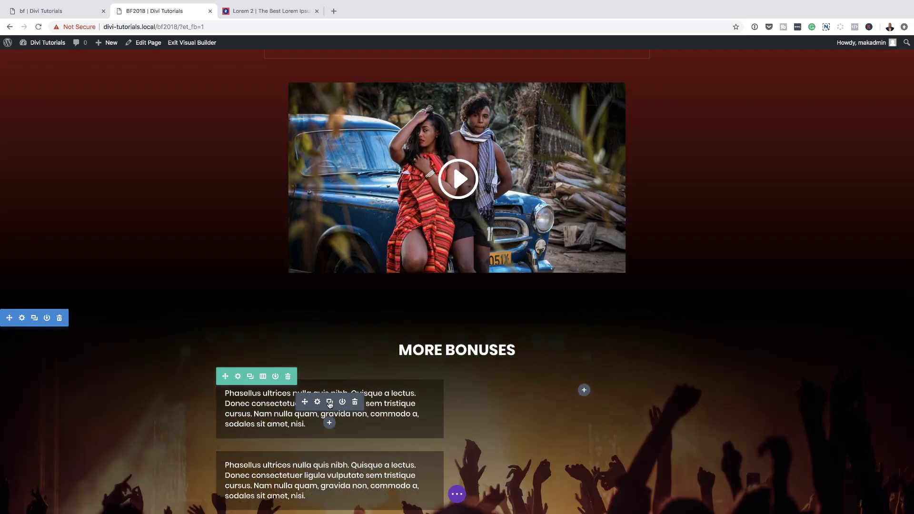
drag(304, 403, 584, 399)
scroll(583, 399, down, 3)
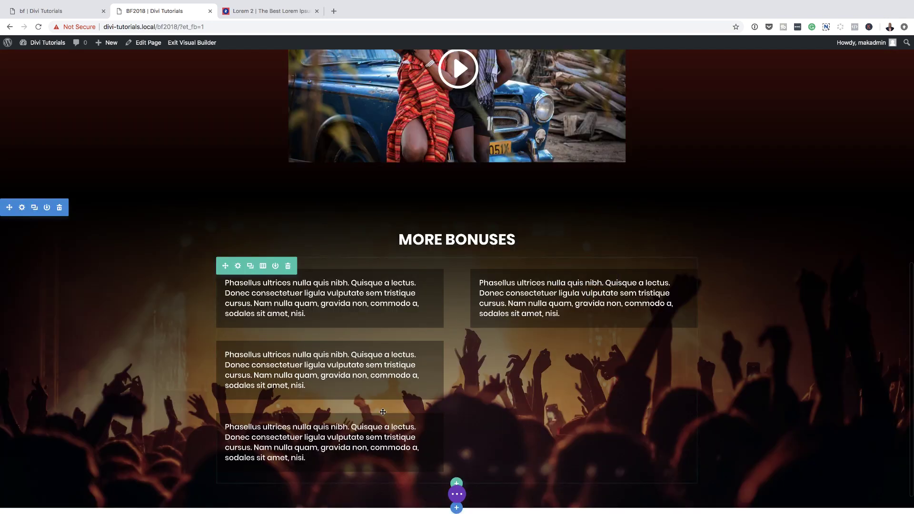
drag(305, 365, 563, 396)
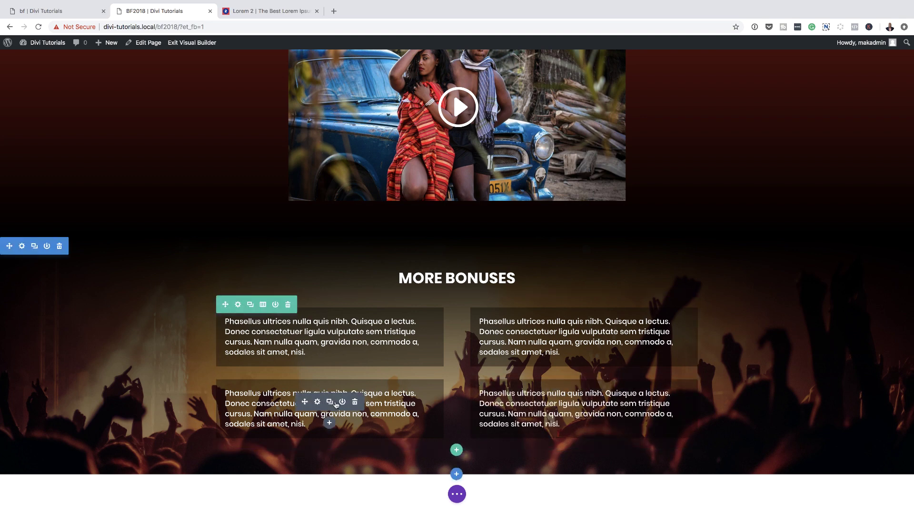
Duplicate the lower paragraph box in each column to add a third row of boxes
click(334, 404)
click(585, 404)
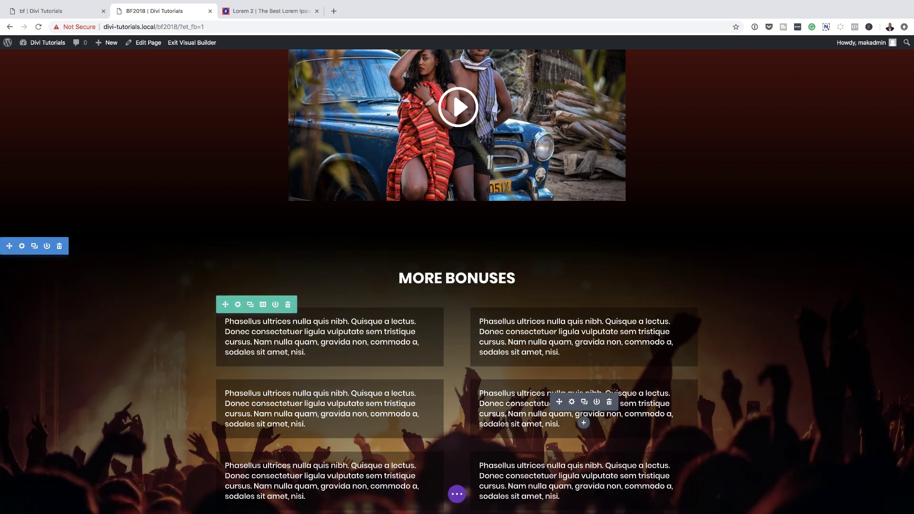
scroll(571, 381, down, 2)
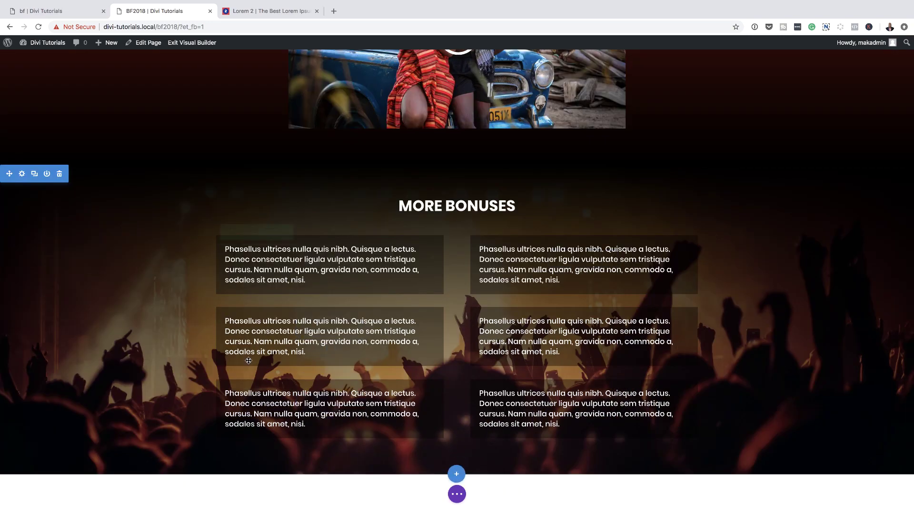
scroll(162, 138, up, 2)
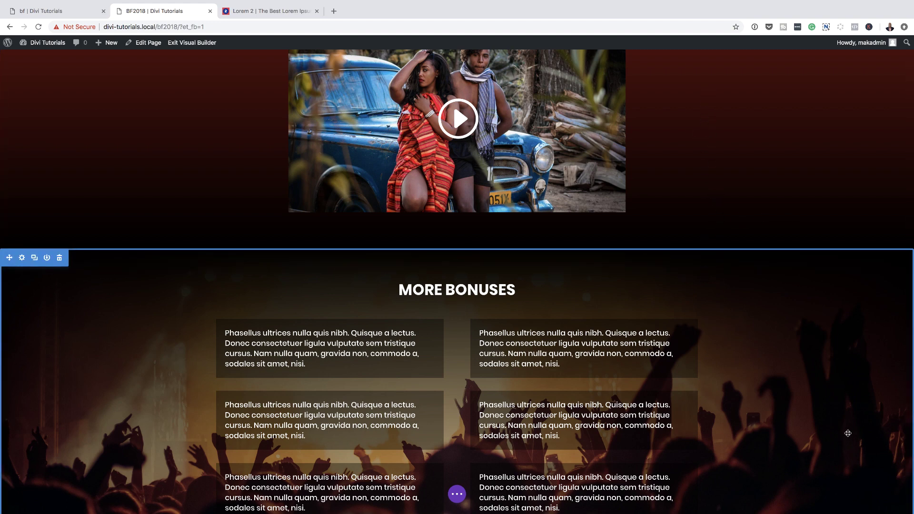
Set the start position of the bonuses section's background gradient to 10% and save the section
click(22, 259)
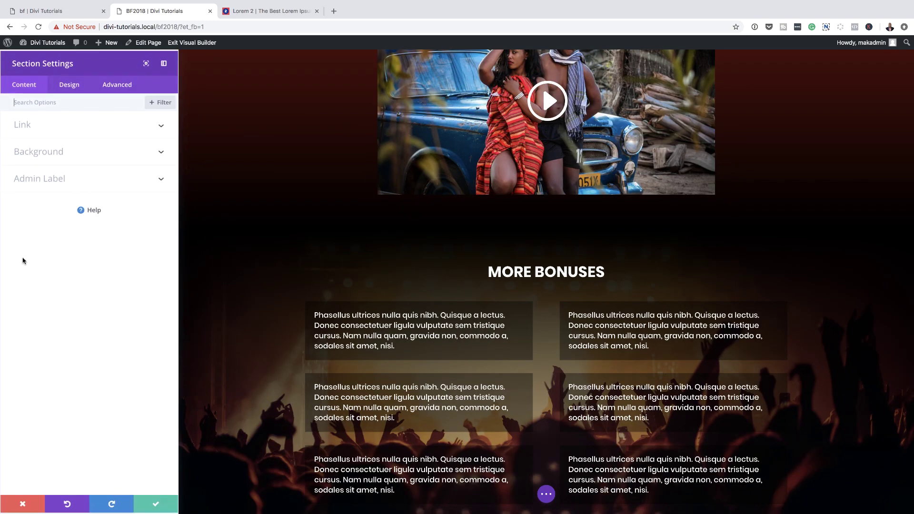
click(37, 151)
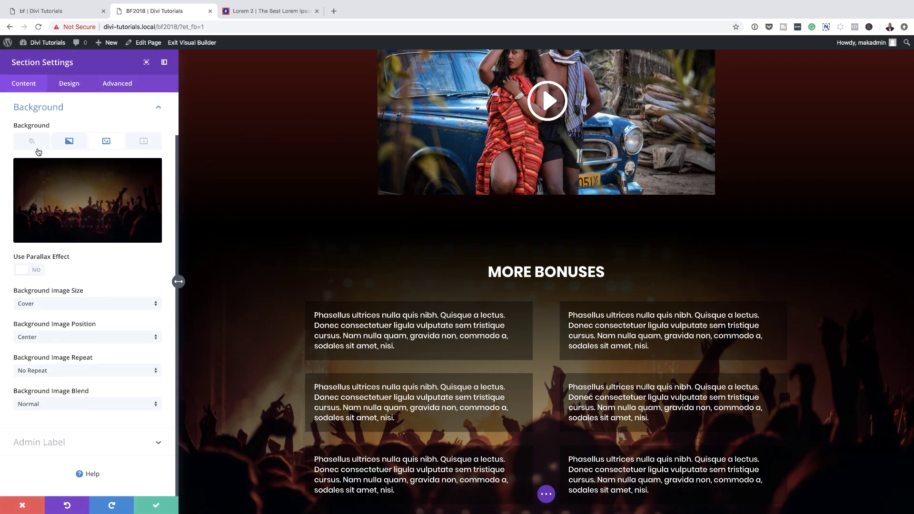
click(69, 141)
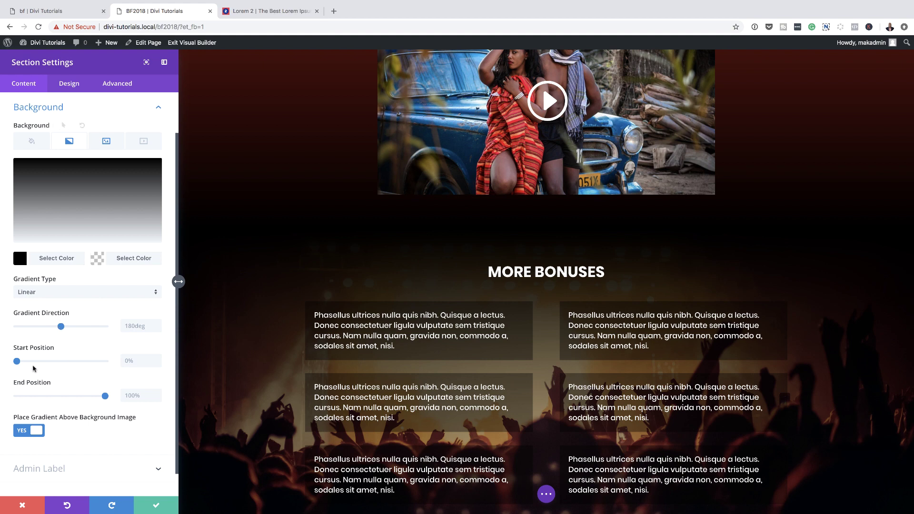
drag(17, 362, 25, 363)
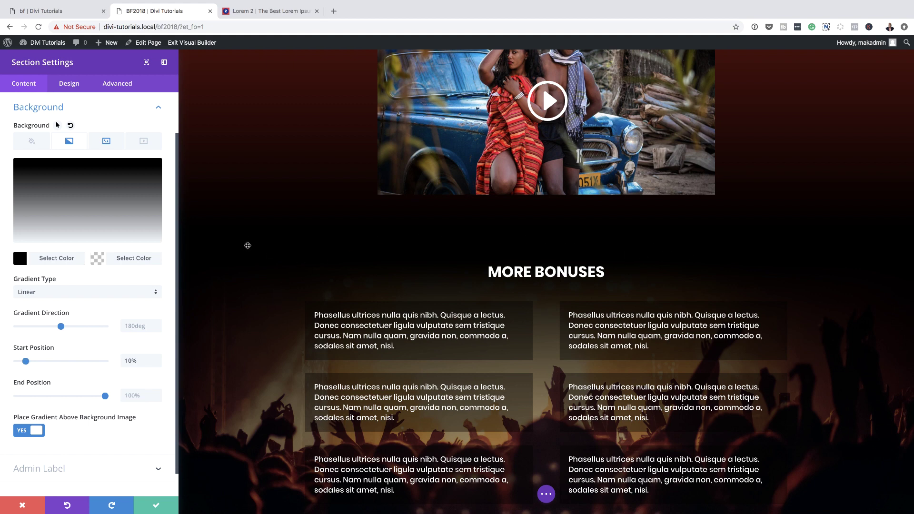
click(156, 508)
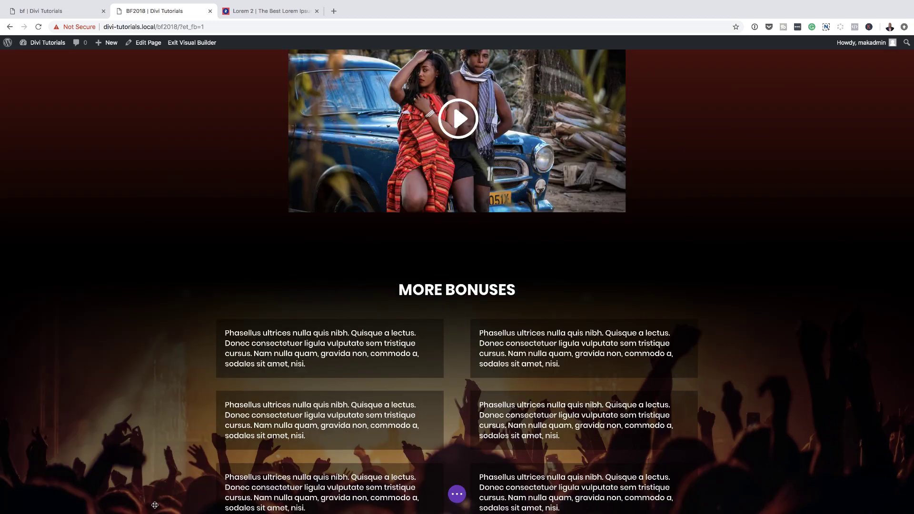
Review the whole page from the Black Friday heading through the countdown and video to the bonuses section
scroll(166, 415, down, 3)
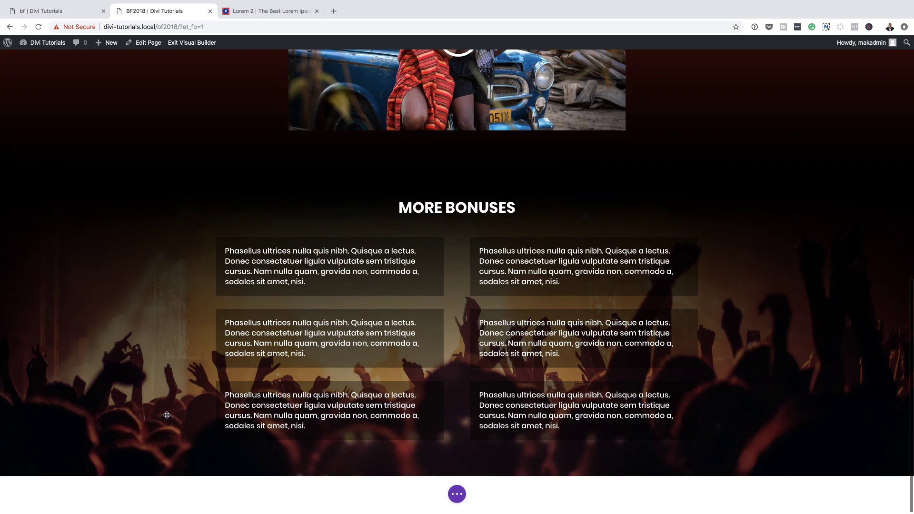
scroll(167, 415, up, 6)
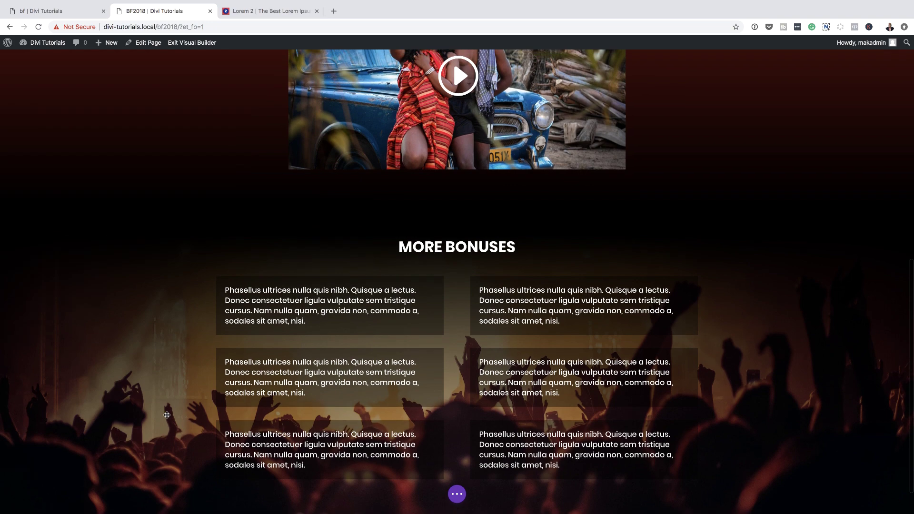
scroll(167, 415, up, 4)
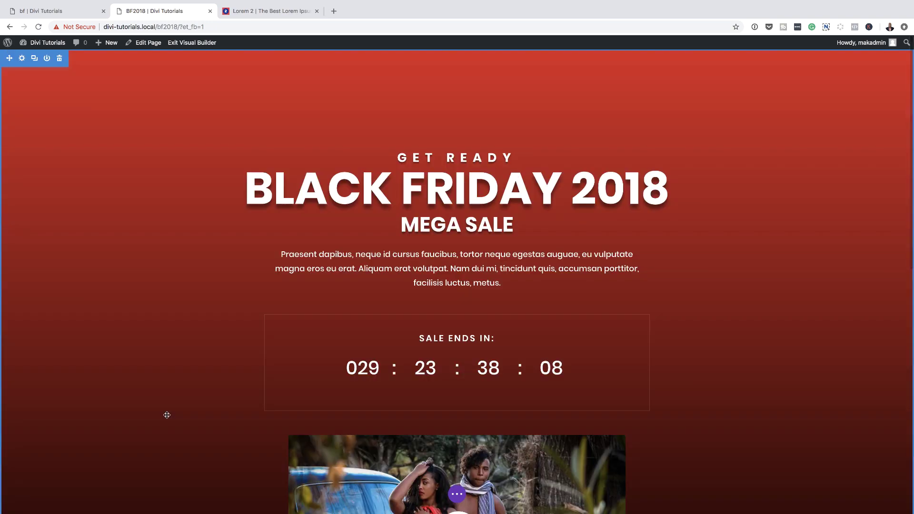
scroll(176, 386, down, 4)
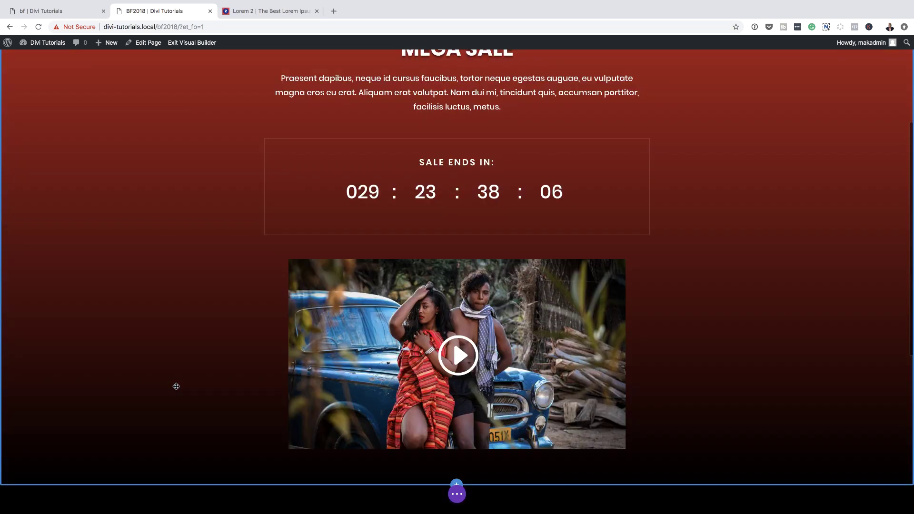
mouse_move(286, 328)
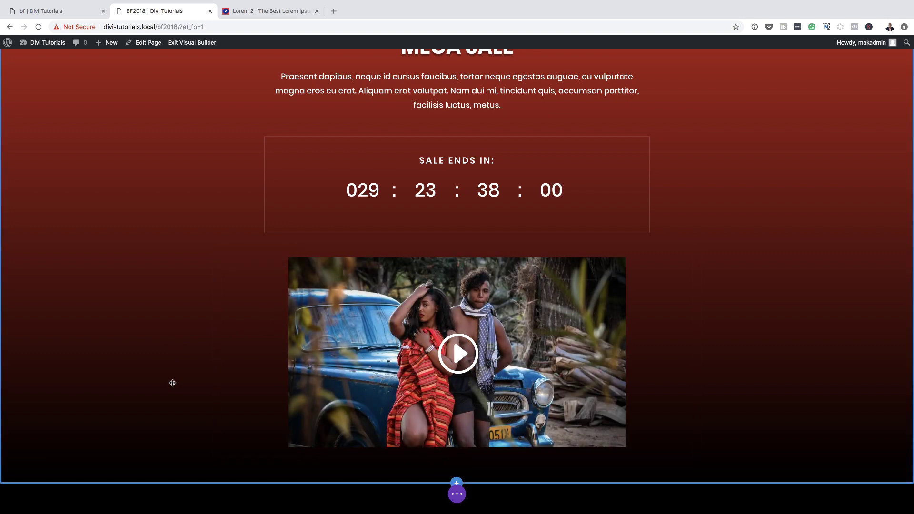
scroll(174, 377, up, 1)
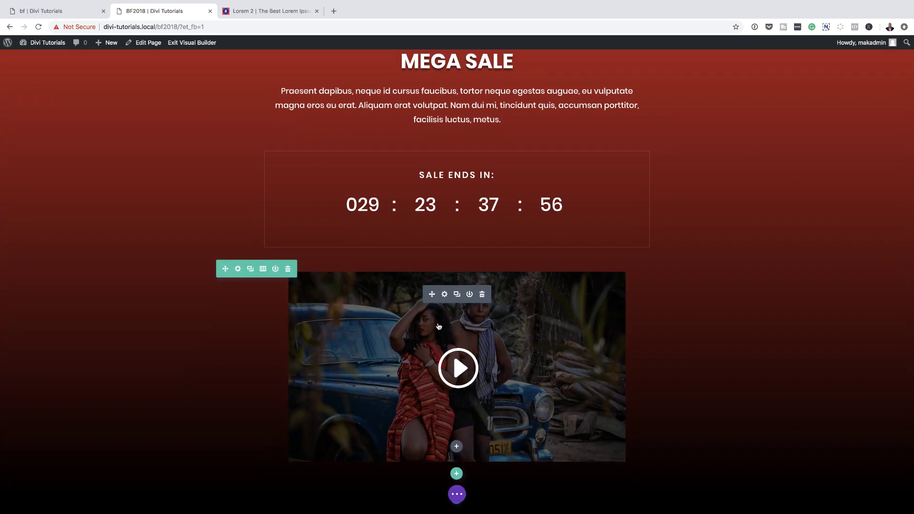
scroll(188, 370, up, 3)
scroll(189, 368, up, 2)
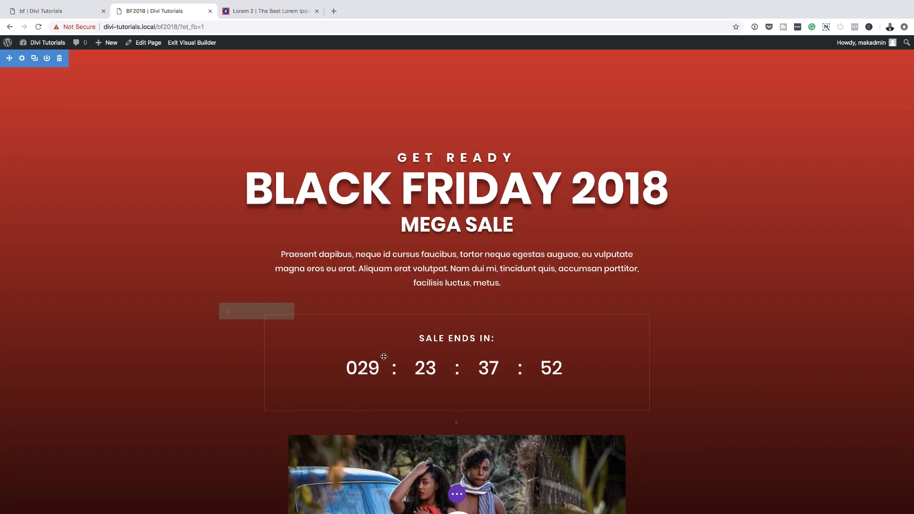
scroll(241, 399, down, 15)
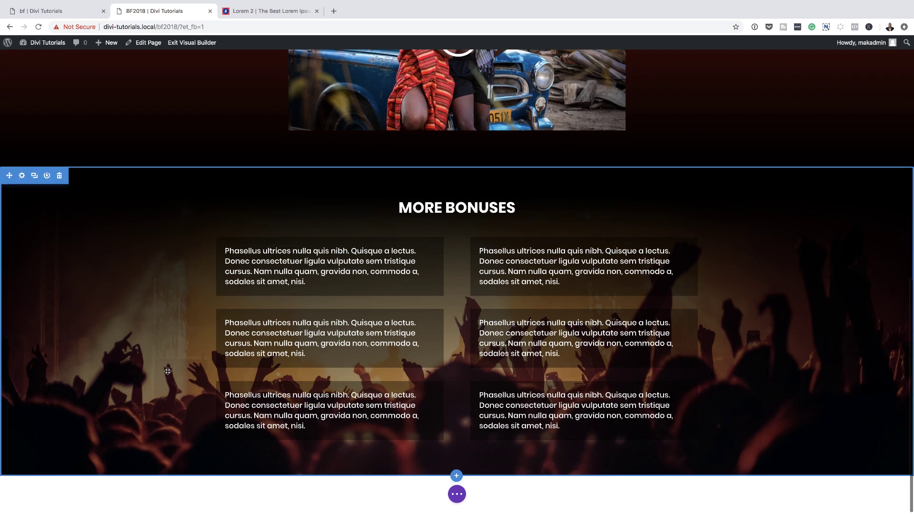
scroll(165, 369, up, 10)
scroll(168, 371, up, 1)
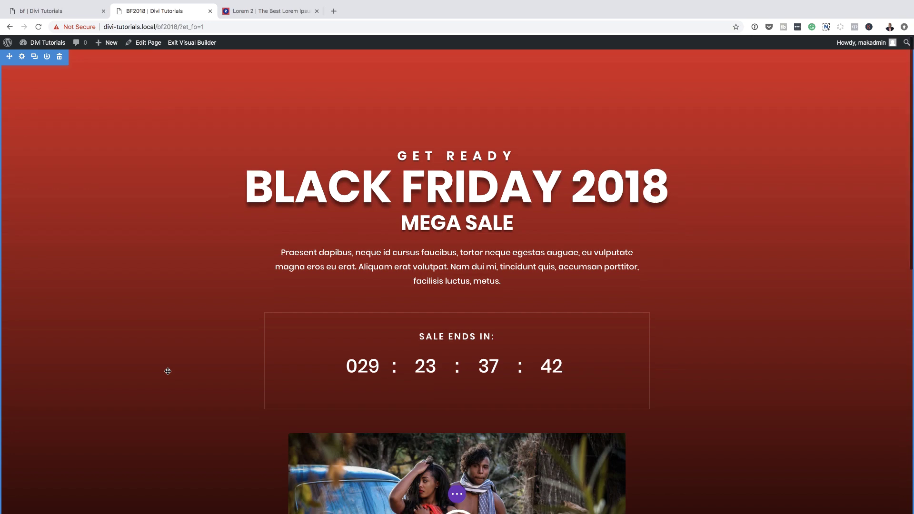
scroll(167, 371, down, 5)
scroll(168, 372, down, 1)
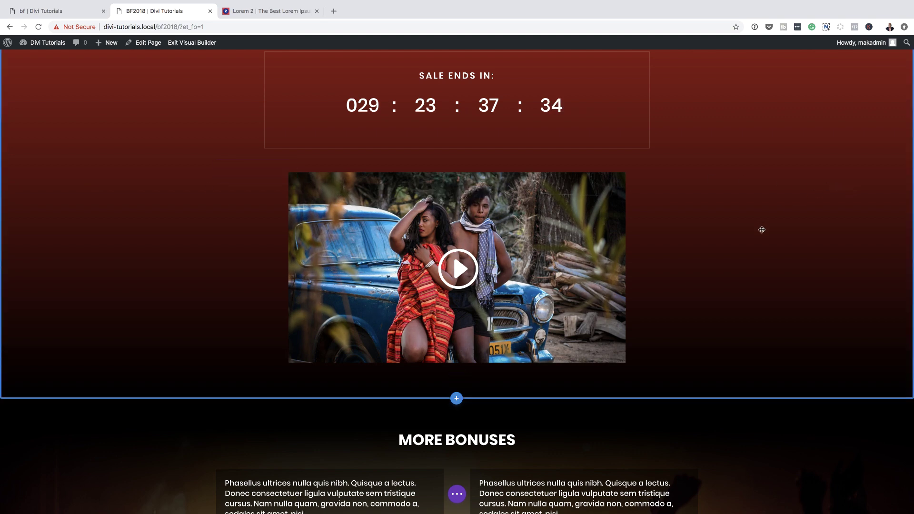
Examine the image row beneath the countdown on the reference bf page and return to the BF2018 page
click(49, 12)
scroll(165, 287, down, 3)
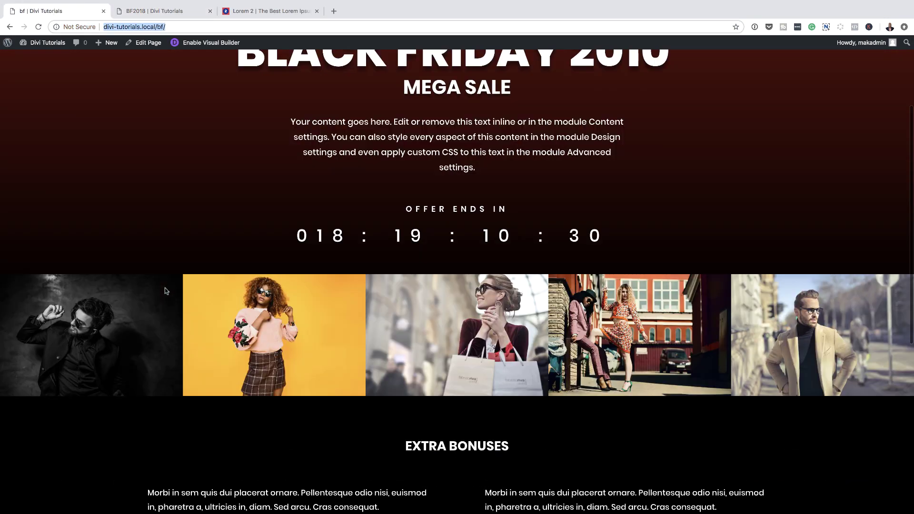
click(170, 11)
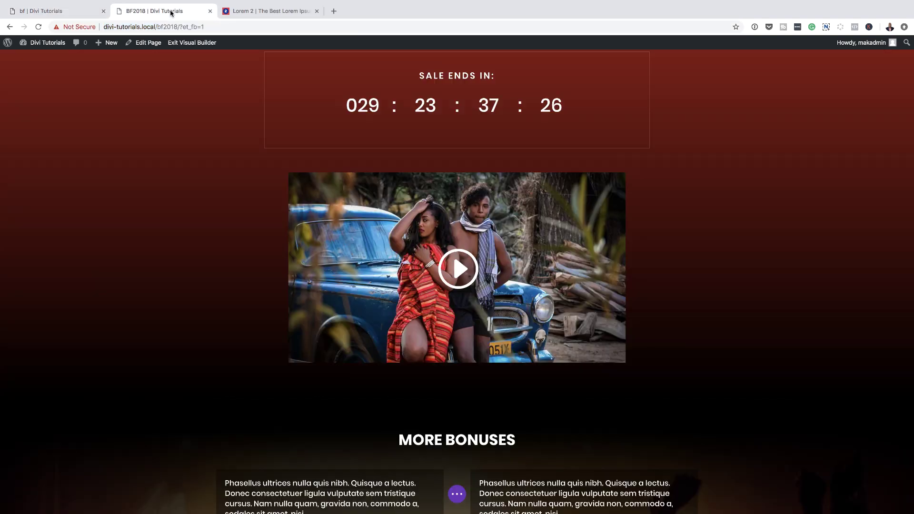
Delete the video module below the countdown and change its row to five equal columns
mouse_move(333, 213)
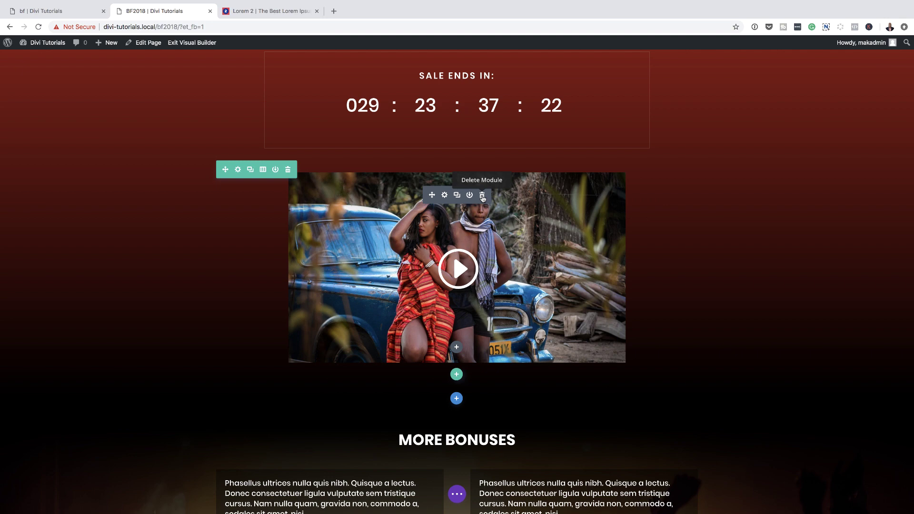
click(482, 196)
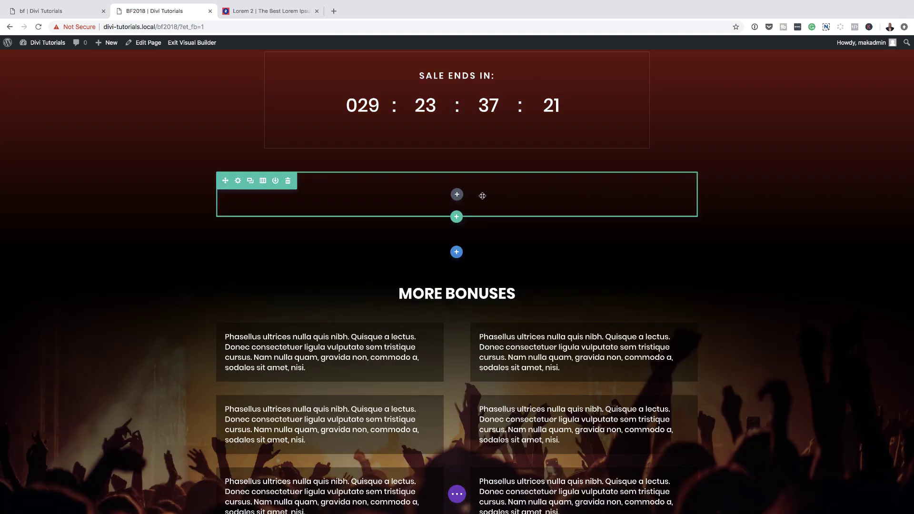
click(263, 182)
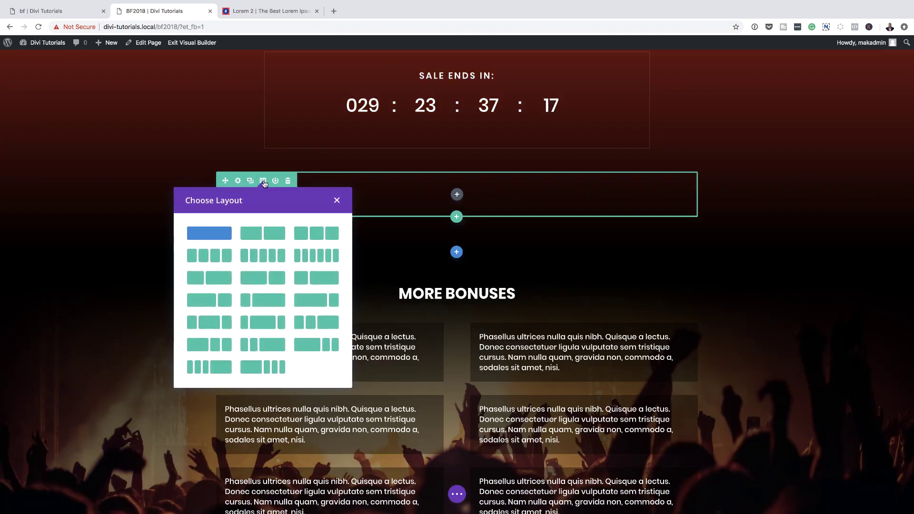
click(256, 260)
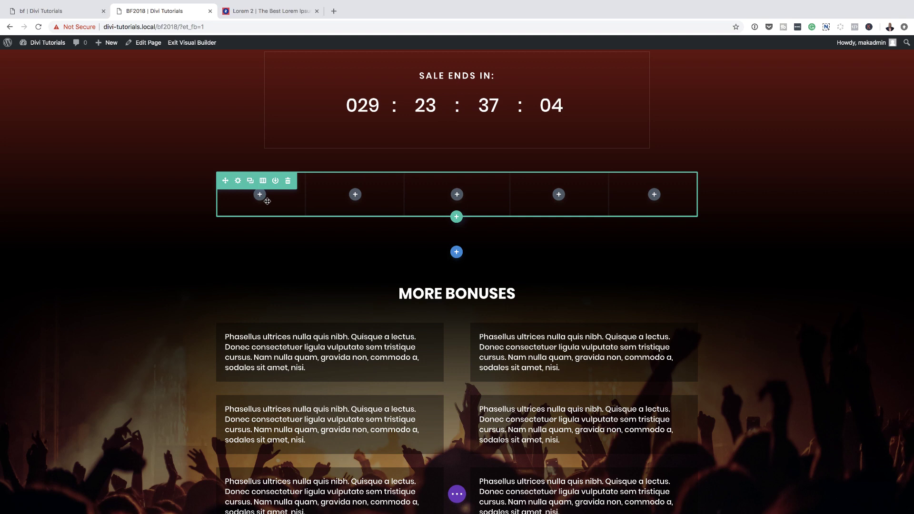
Make the five-column row fullwidth, enable its custom gutter width, and save the row
click(238, 181)
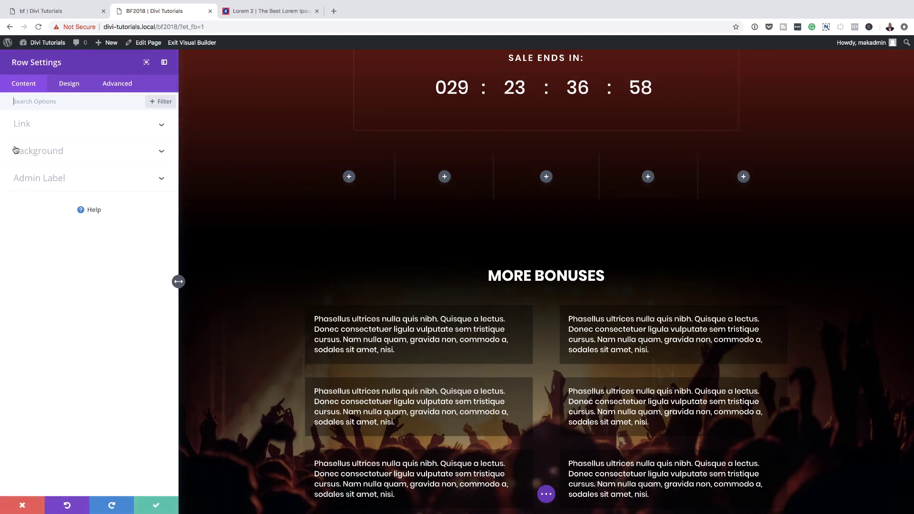
click(69, 85)
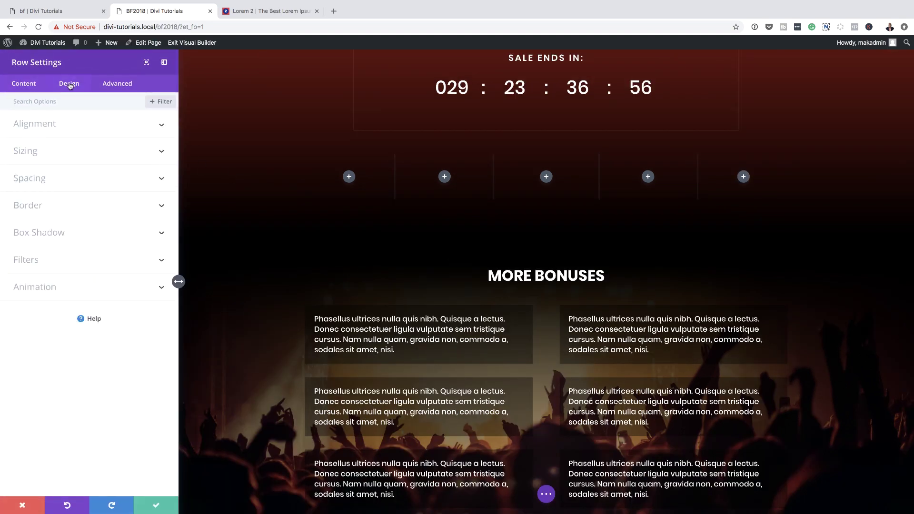
click(34, 154)
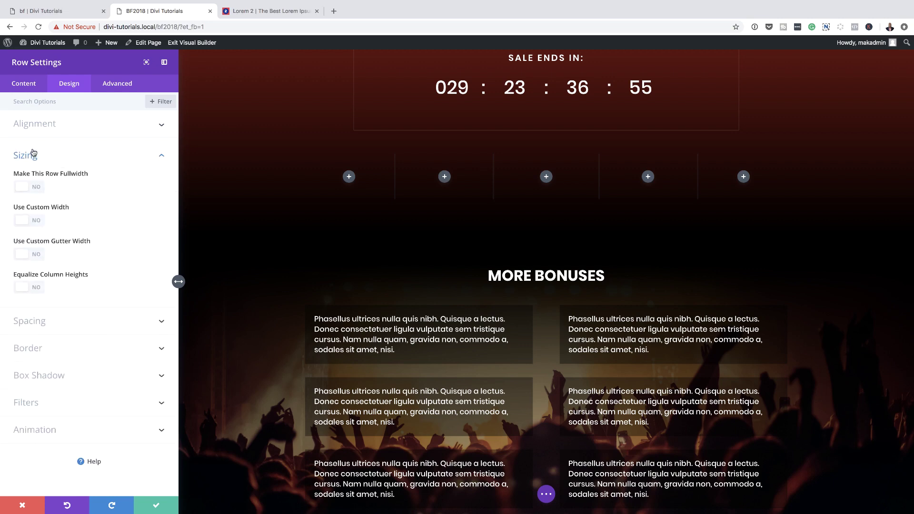
click(38, 188)
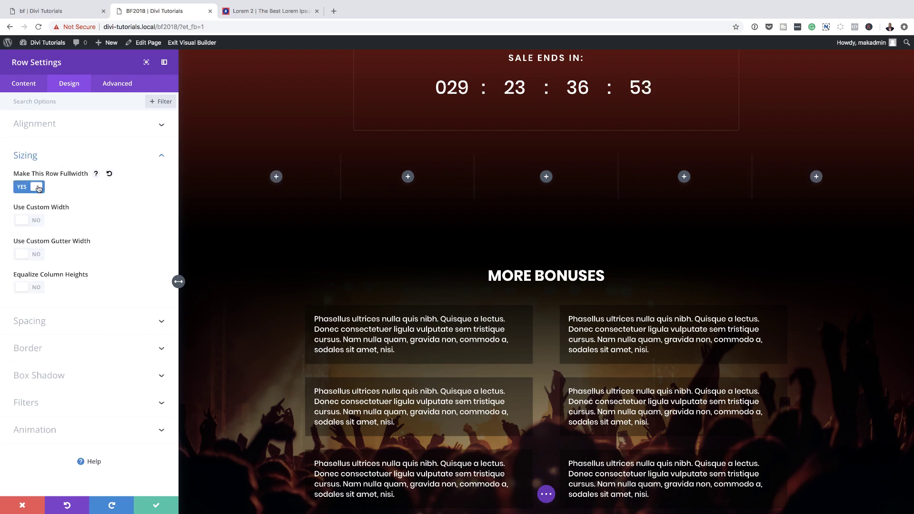
click(38, 256)
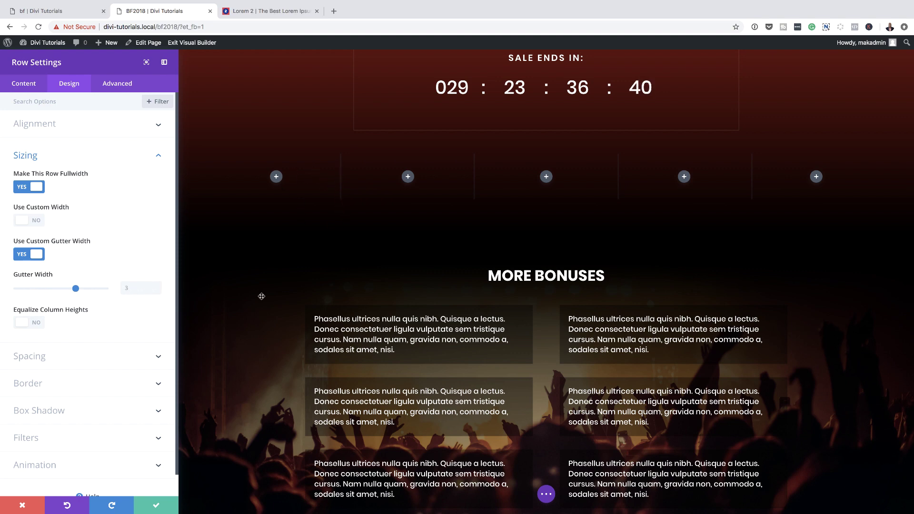
click(157, 509)
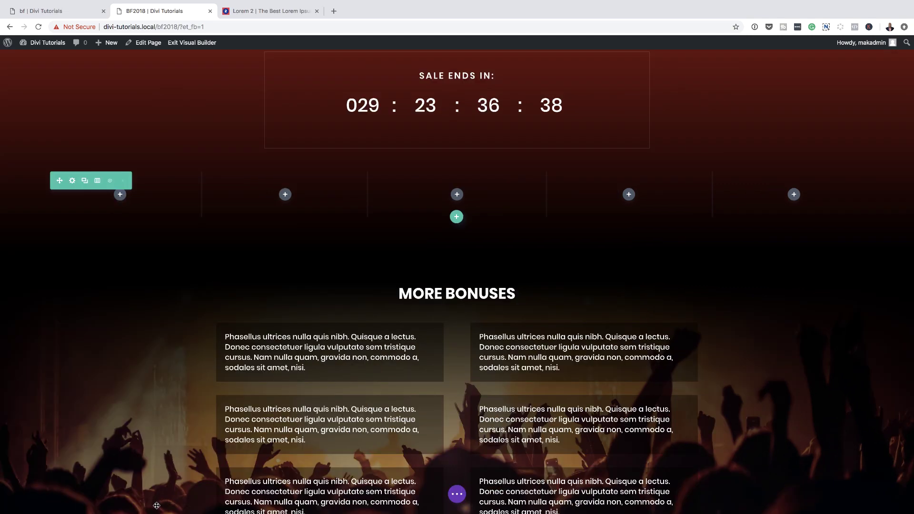
Insert an Image module in the row's first column using the dark photo of the man in sunglasses, and save it
click(121, 195)
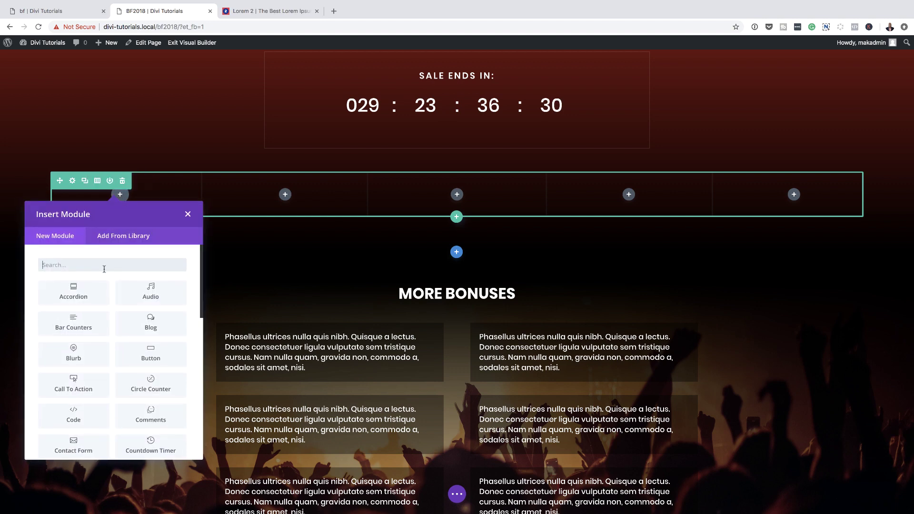
text(image)
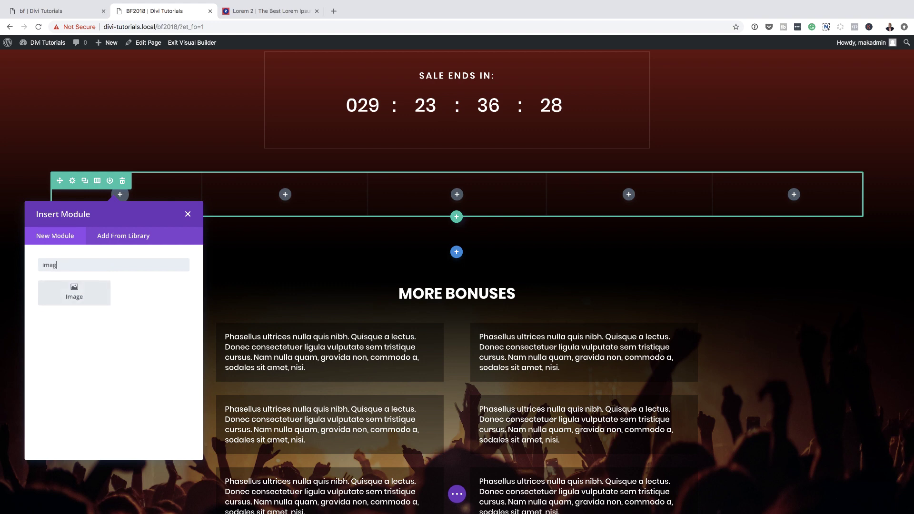
click(94, 296)
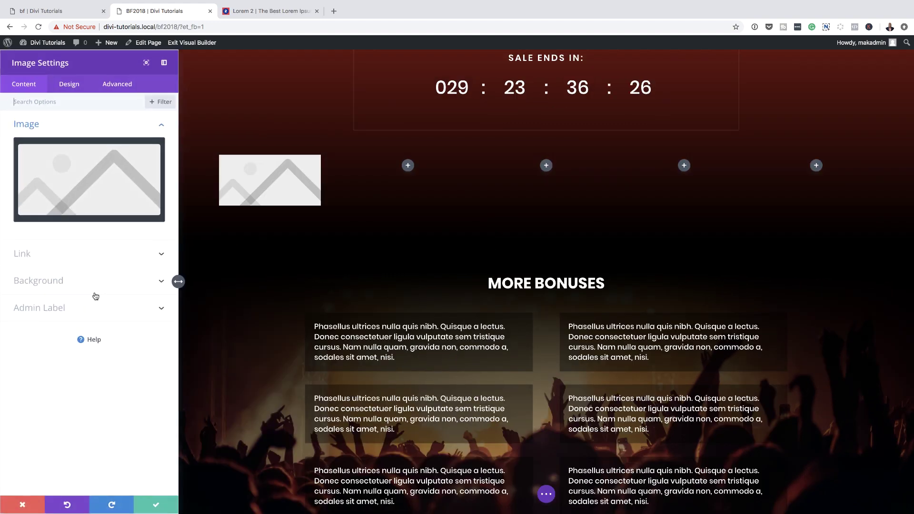
click(102, 176)
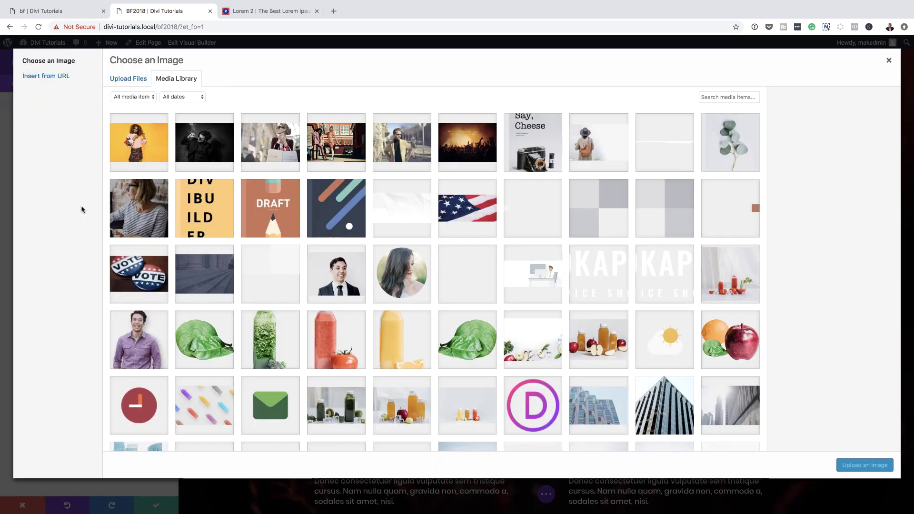
click(222, 149)
click(878, 466)
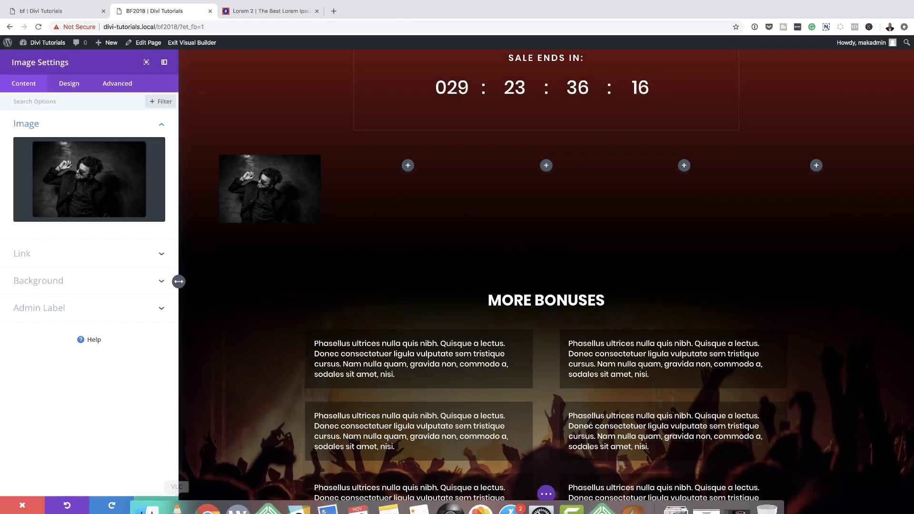
click(155, 506)
Duplicate the first column's image and distribute the copies so that each of the five columns holds one
mouse_move(150, 209)
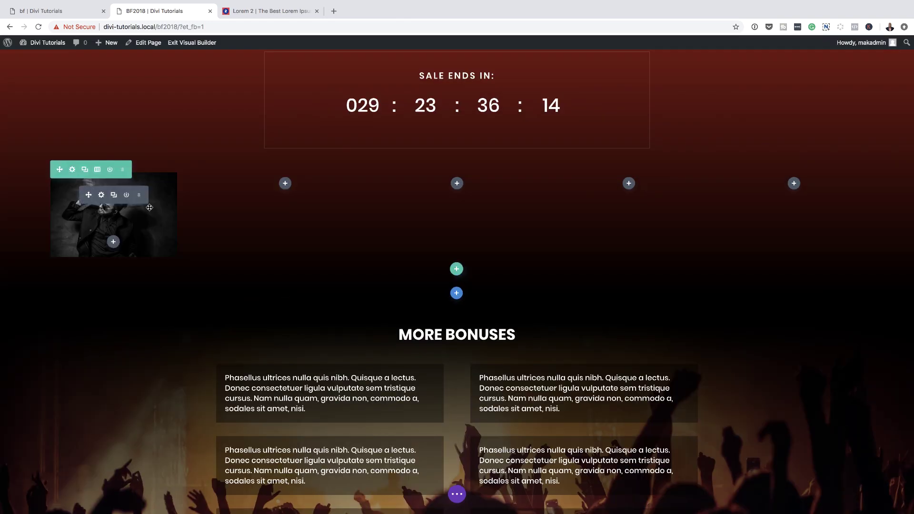
click(116, 196)
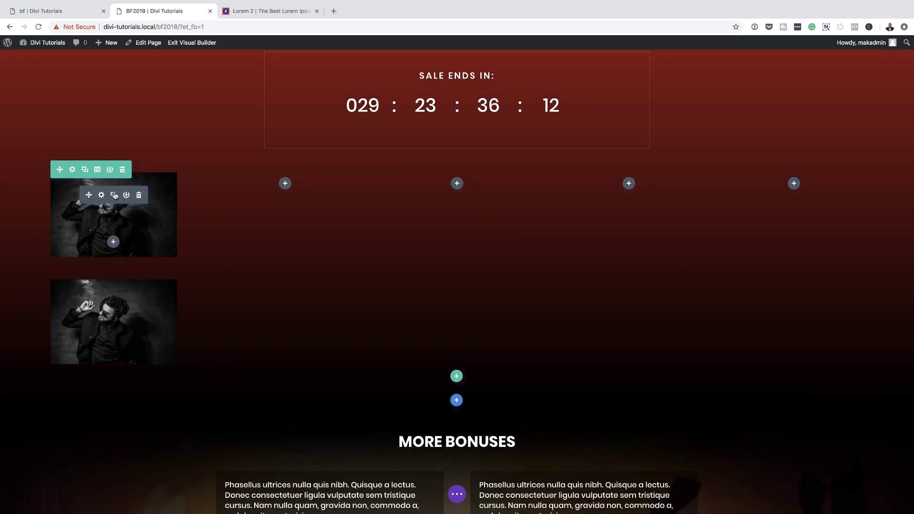
click(115, 197)
click(114, 199)
drag(89, 194, 286, 190)
drag(90, 195, 457, 186)
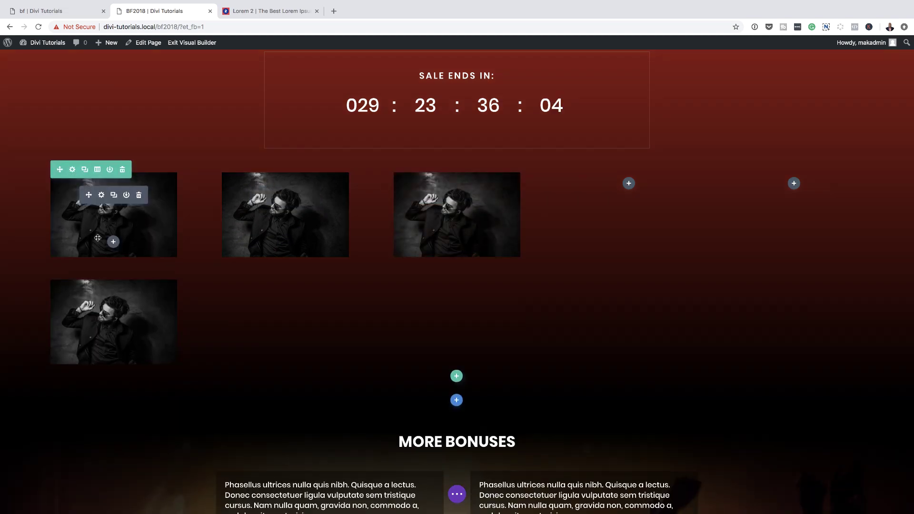
mouse_move(86, 304)
drag(90, 302, 791, 185)
click(628, 177)
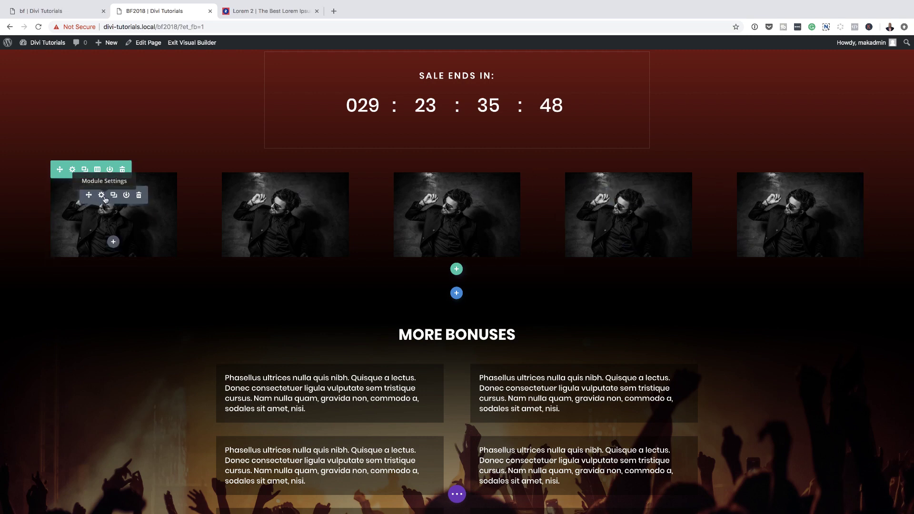
Set the five-image row's gutter width to 1 in its sizing options
click(72, 170)
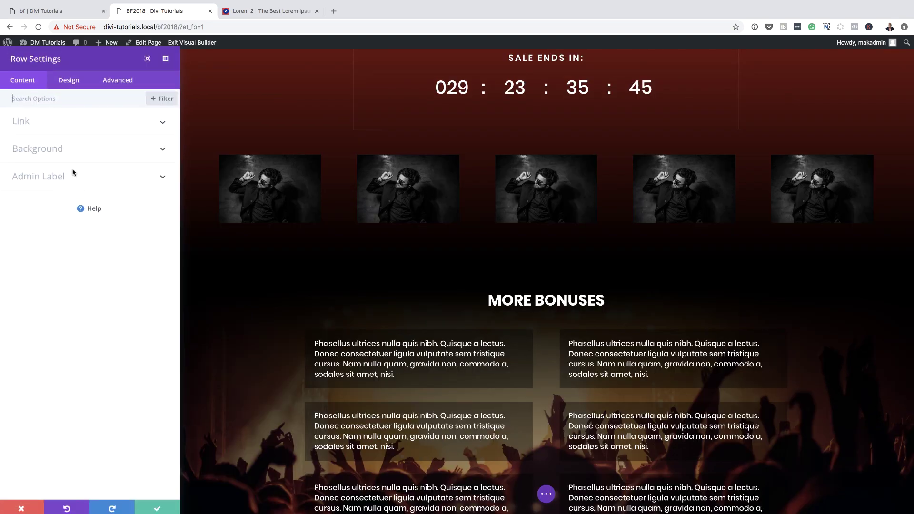
click(74, 86)
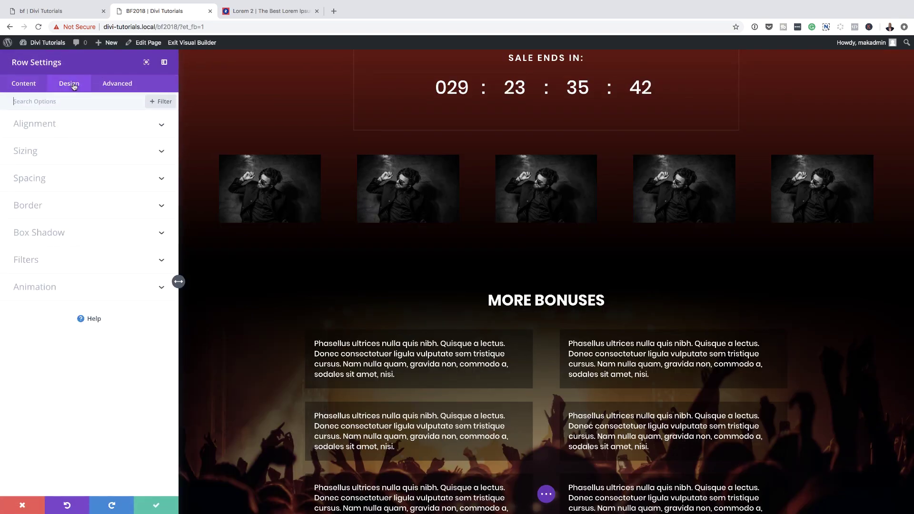
click(30, 151)
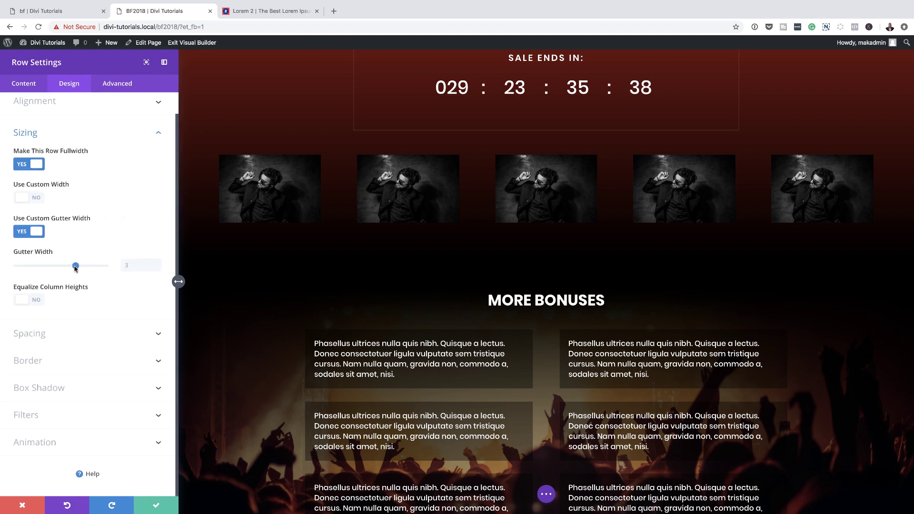
drag(75, 265, 28, 267)
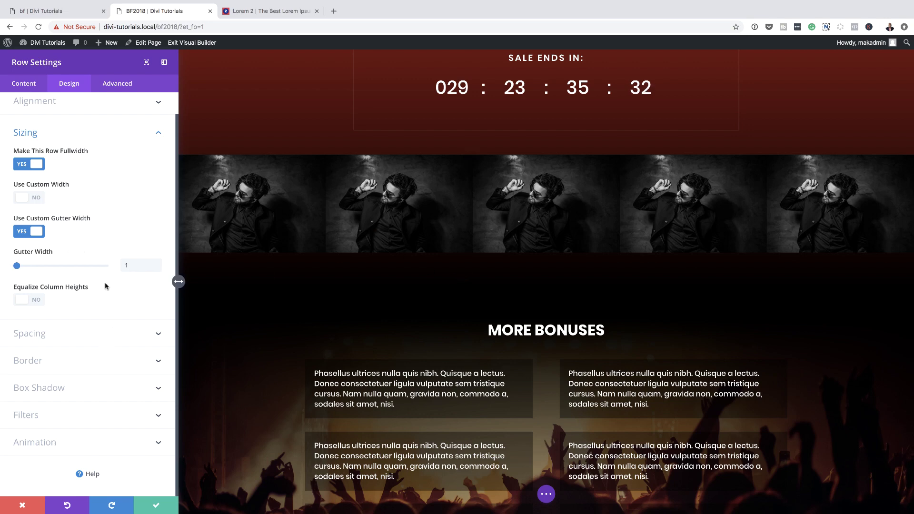
Give the row a custom width of 100% using the percent unit, and save the row settings
click(36, 200)
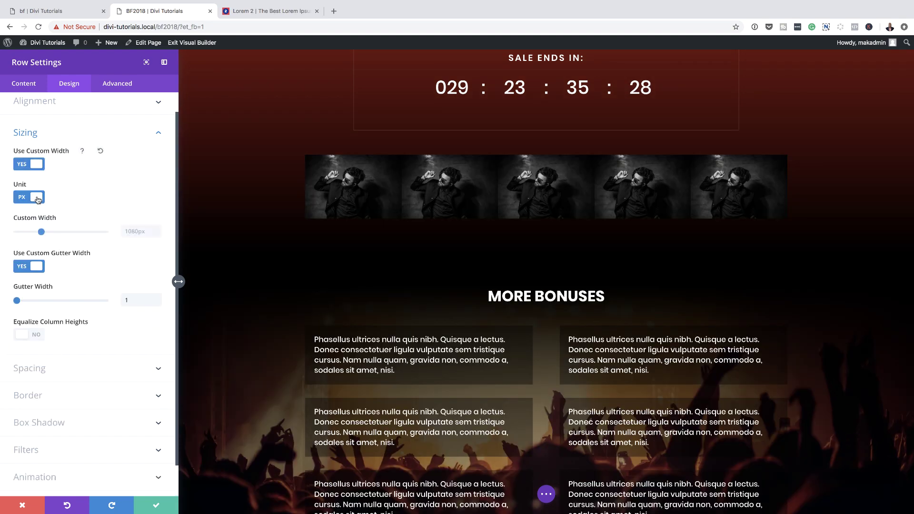
click(29, 204)
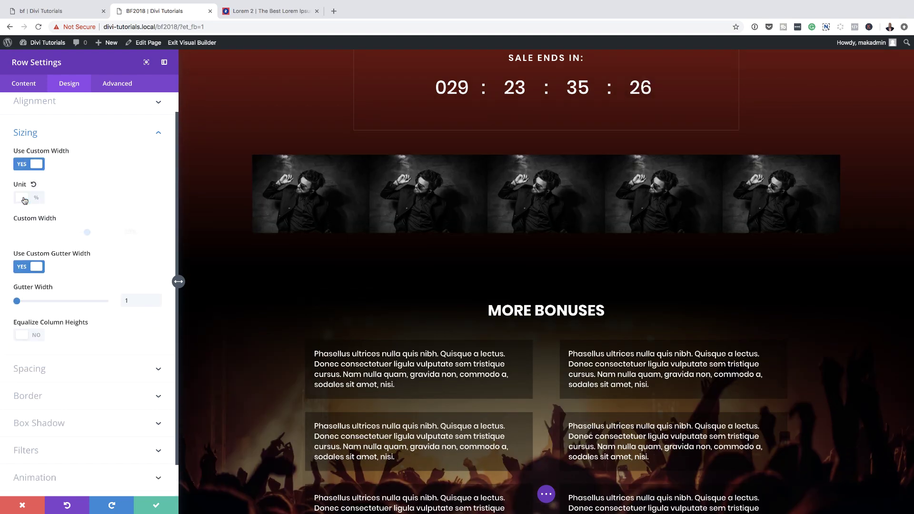
drag(87, 232, 111, 233)
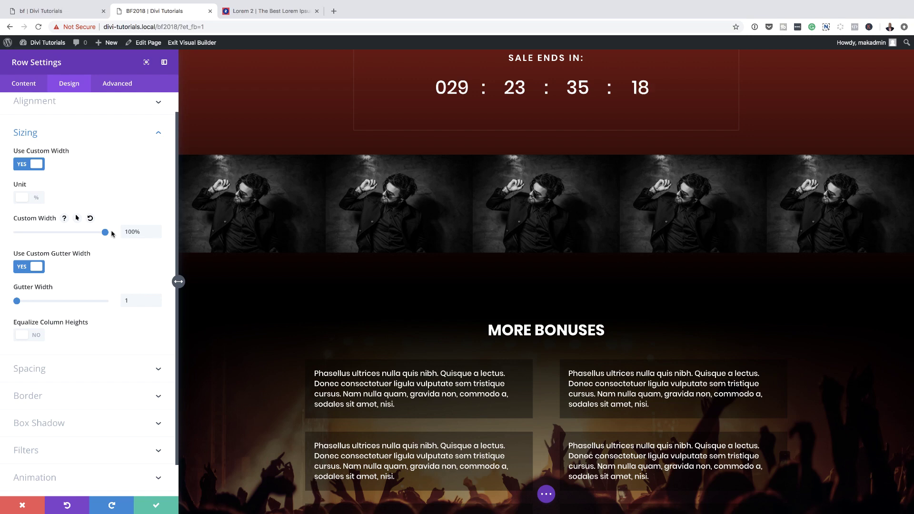
click(158, 505)
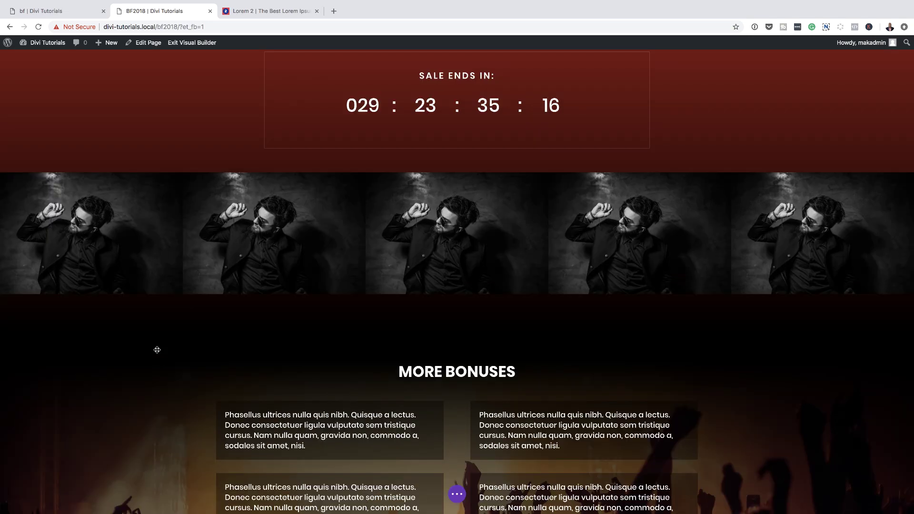
Replace the second column's image with the photo of the woman holding shopping bags, pexels-photo-974911.jpeg, and save it
mouse_move(281, 206)
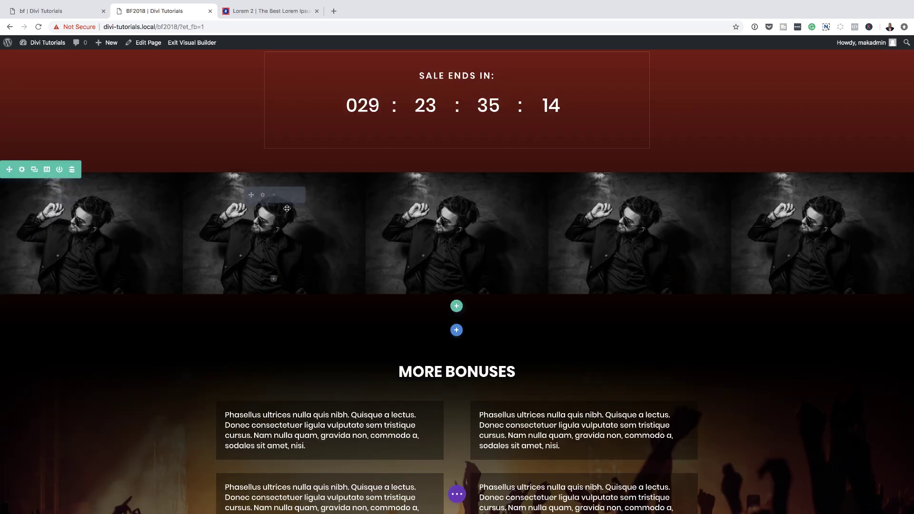
click(262, 195)
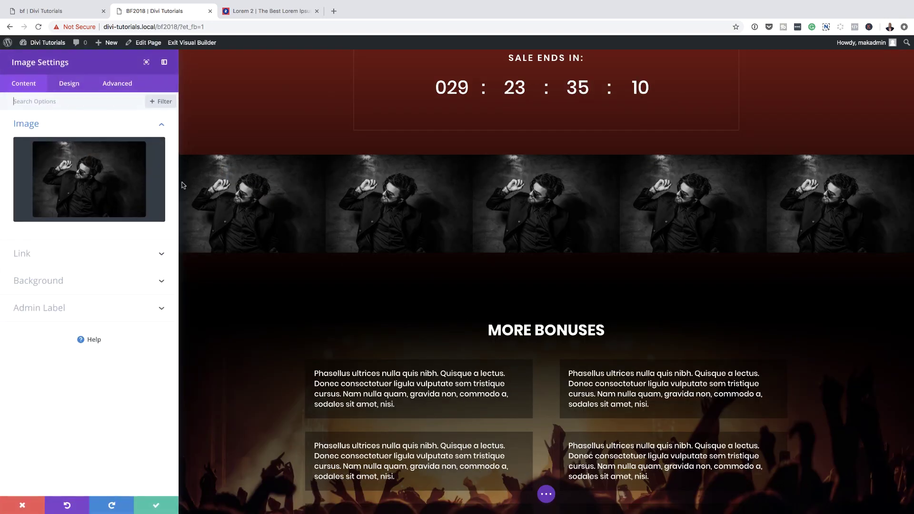
click(108, 172)
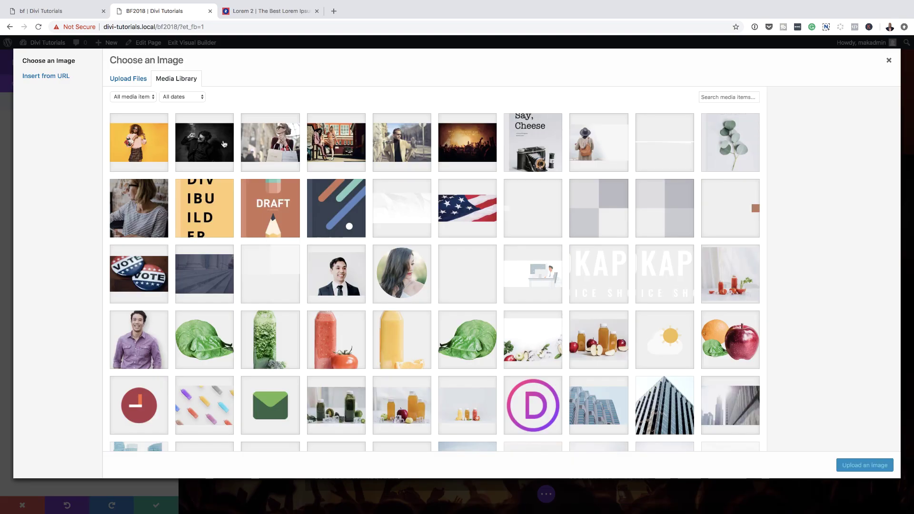
click(275, 146)
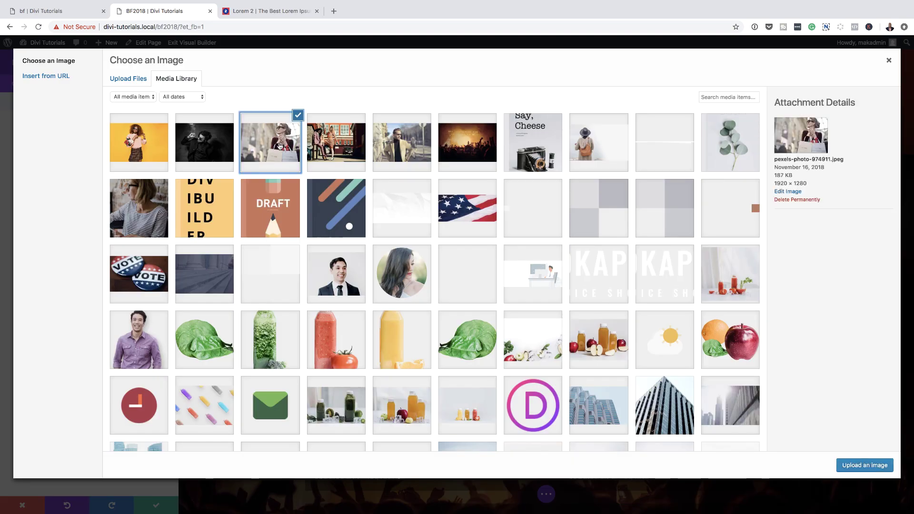
click(879, 466)
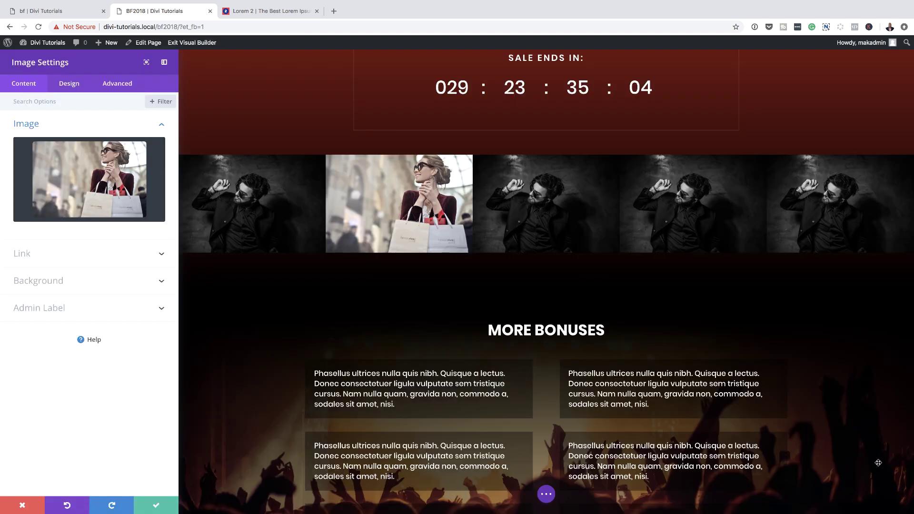
click(153, 506)
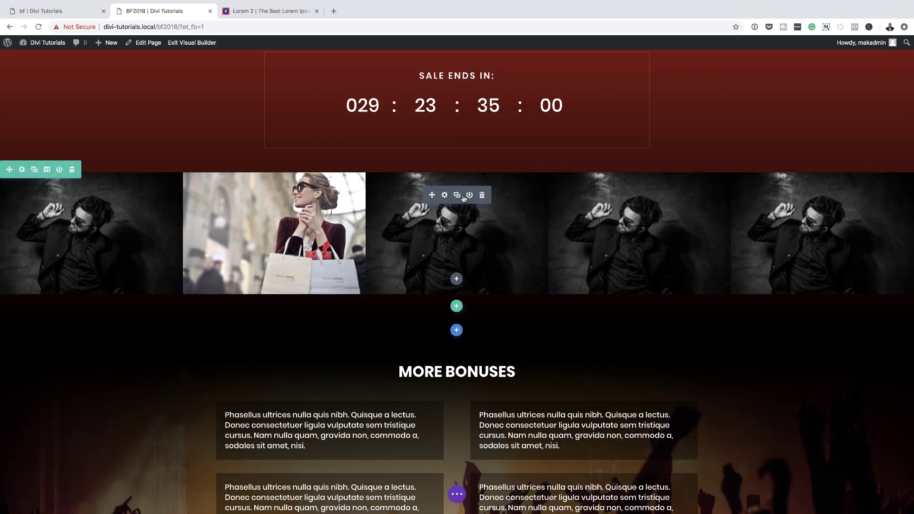
Replace the third column's image with the photo of the woman on a yellow background and save it
click(445, 195)
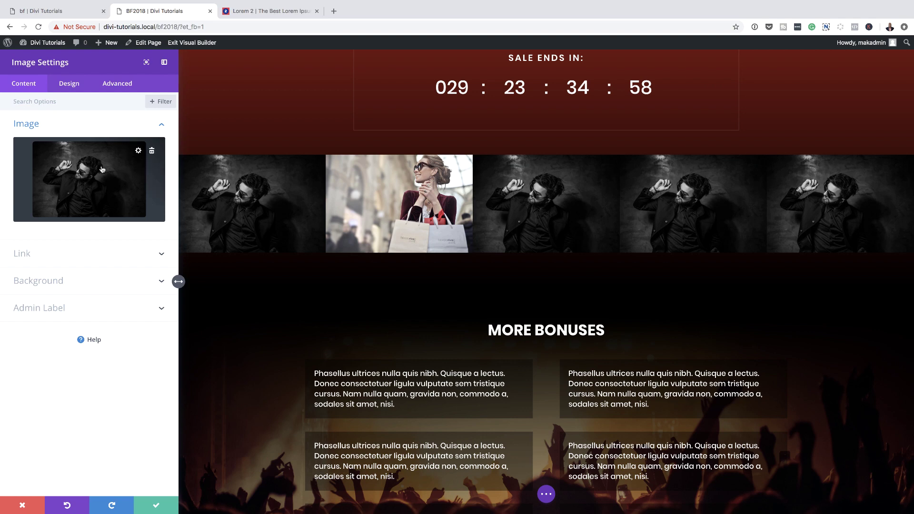
click(102, 169)
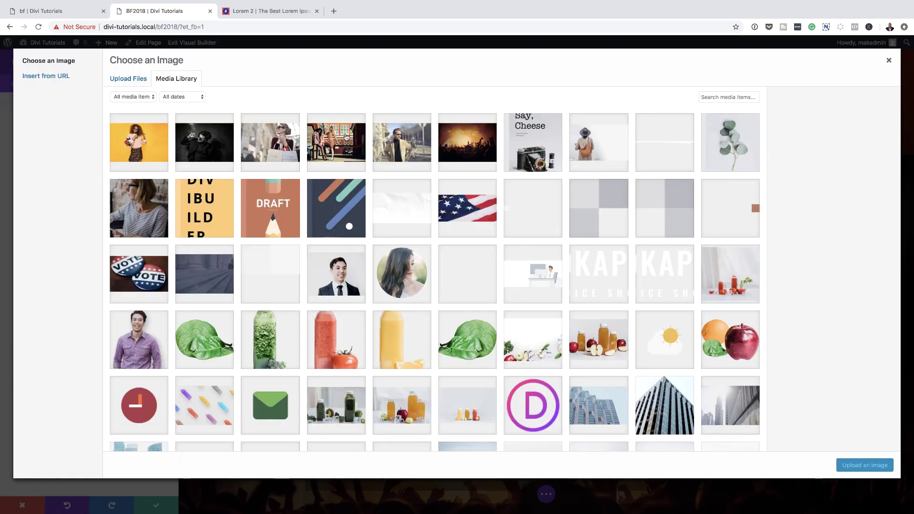
click(145, 145)
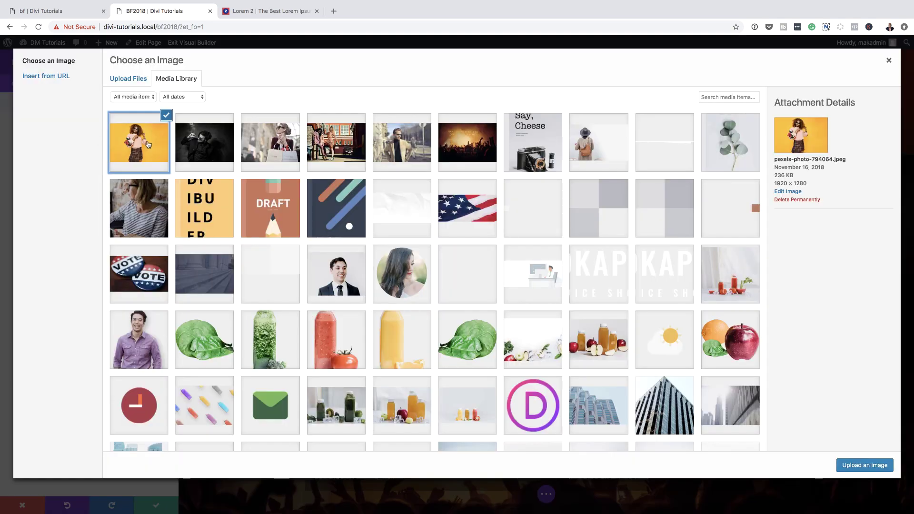
click(865, 465)
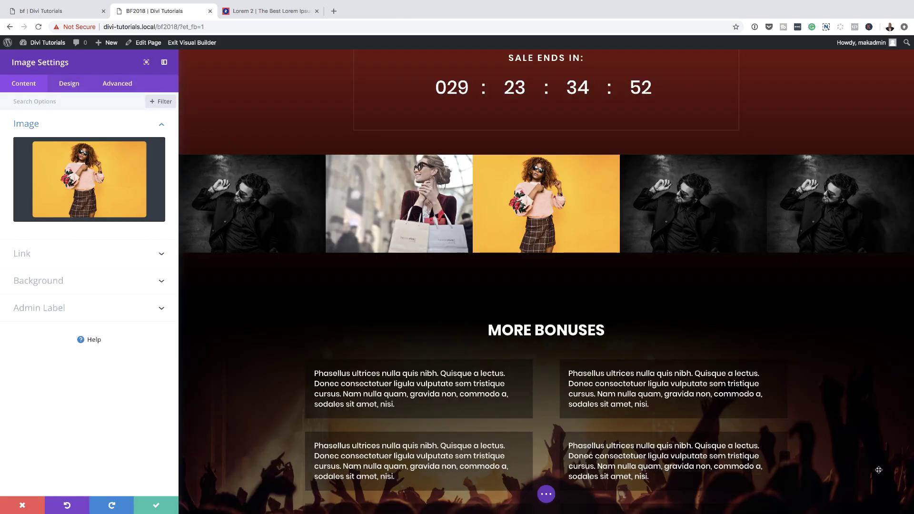
click(157, 506)
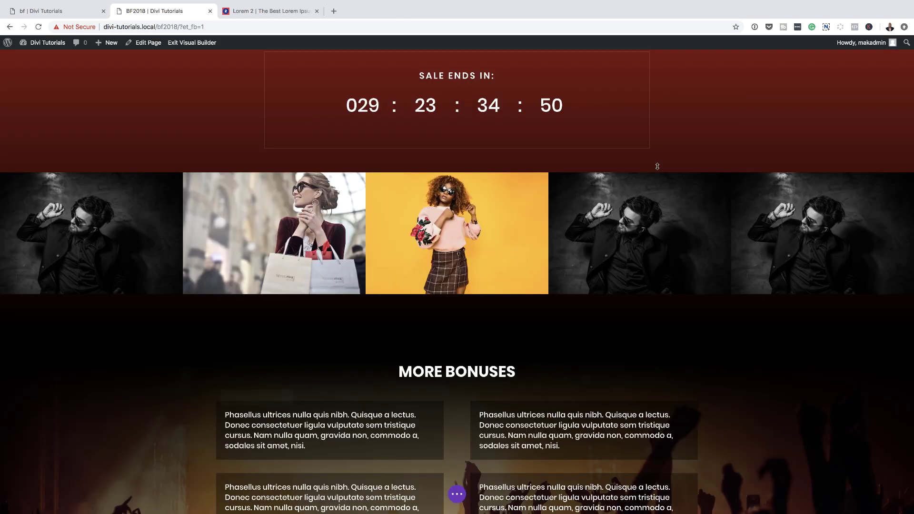
Replace the fourth column's image with the photo of the man in a beige coat and save it
click(628, 196)
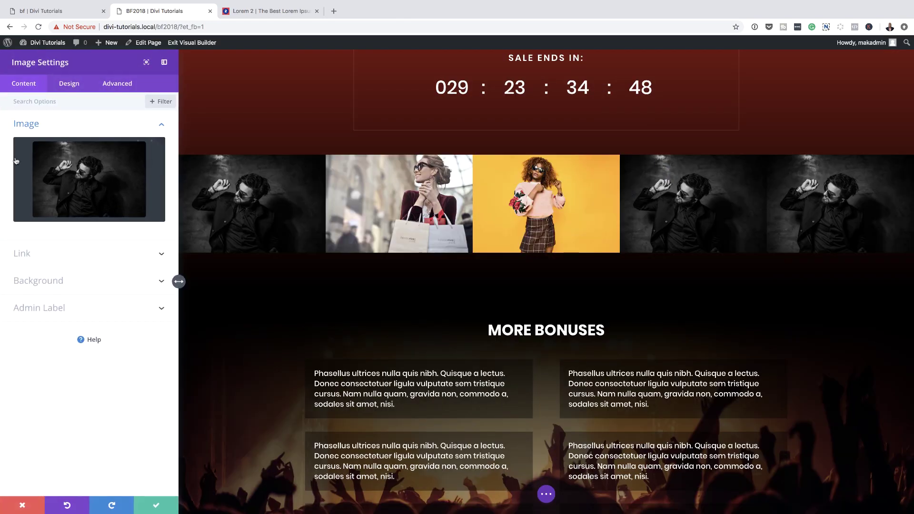
click(166, 149)
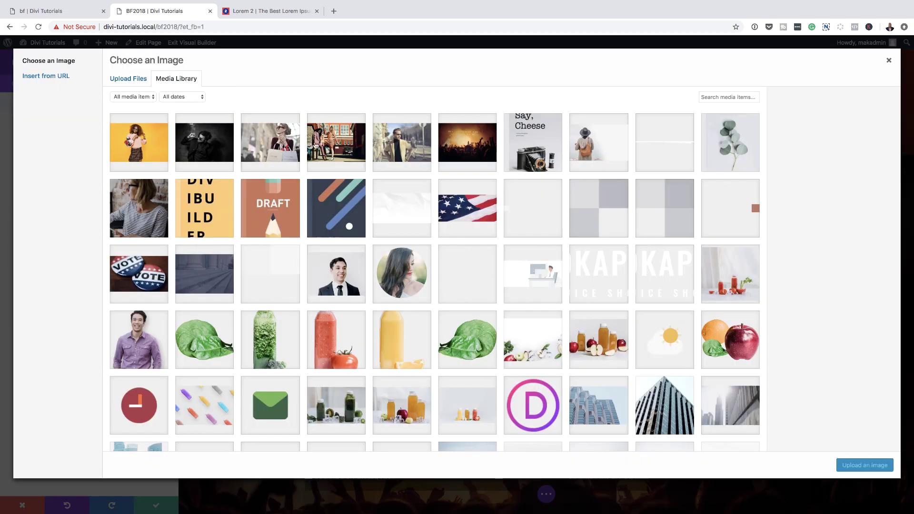
click(402, 145)
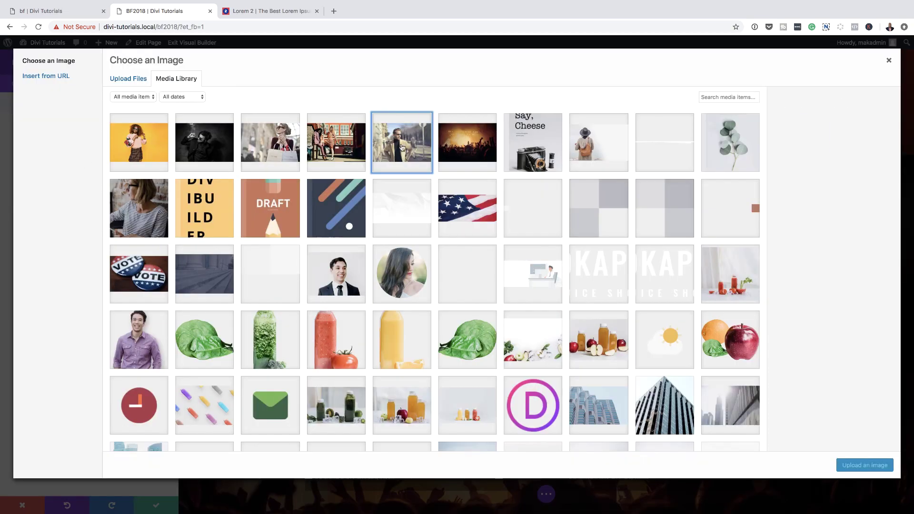
click(862, 466)
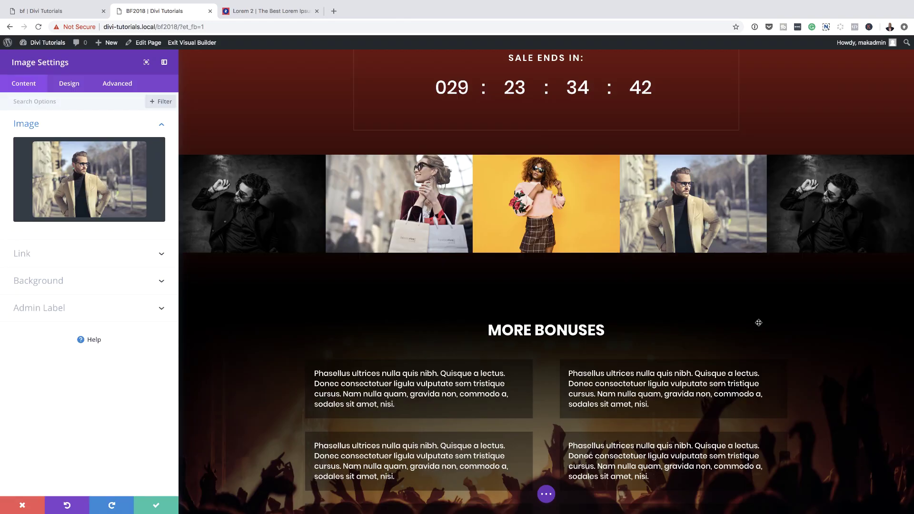
click(155, 507)
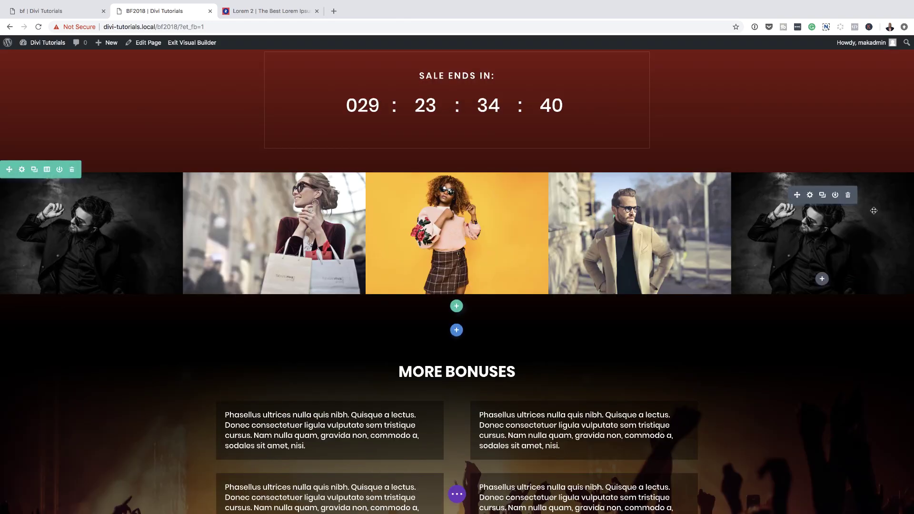
Replace the fifth column's image with the photo of two women in front of the red brick building
click(810, 196)
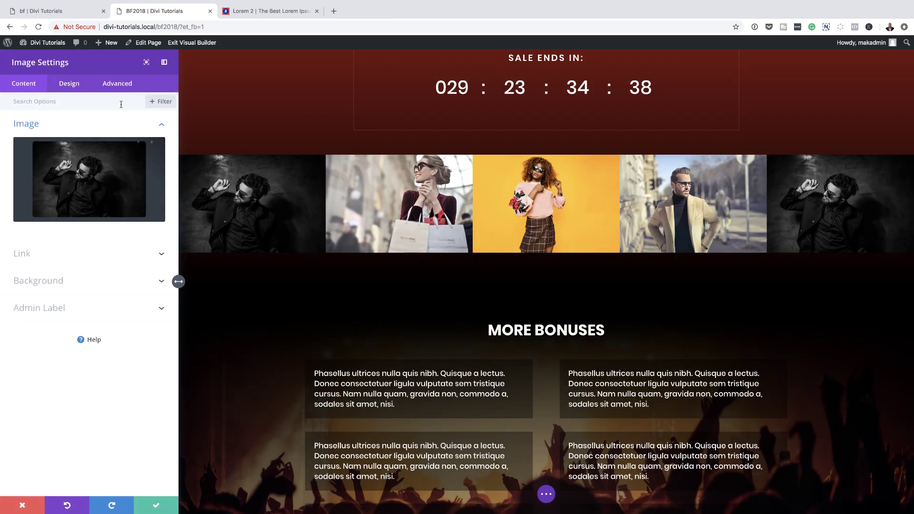
click(100, 169)
click(336, 147)
click(866, 466)
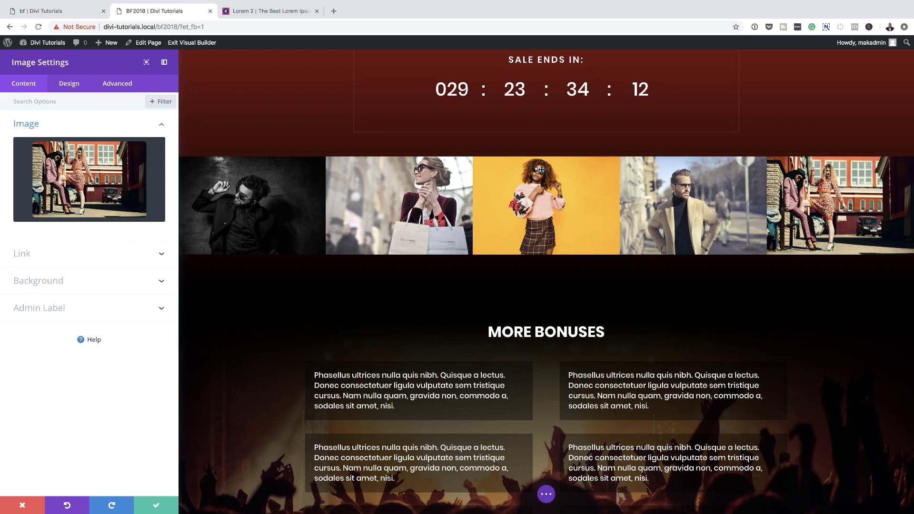
scroll(243, 250, up, 5)
scroll(243, 250, down, 3)
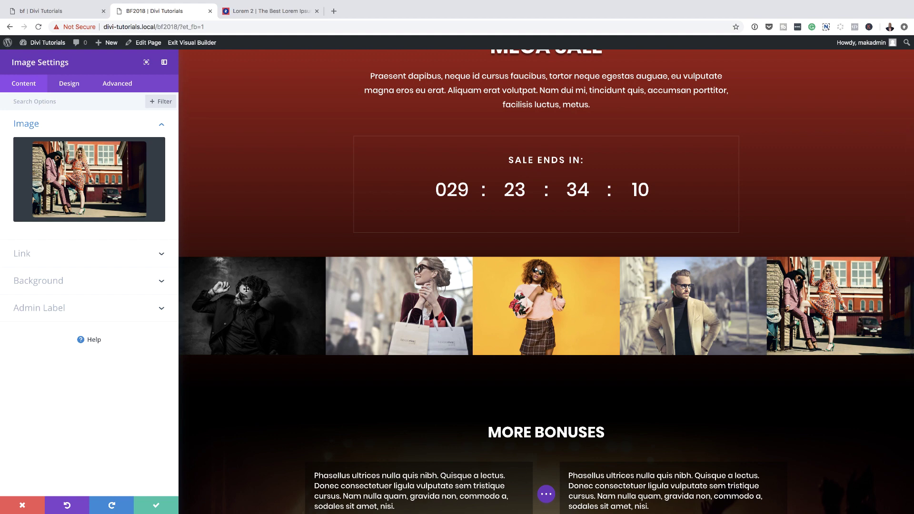
click(30, 258)
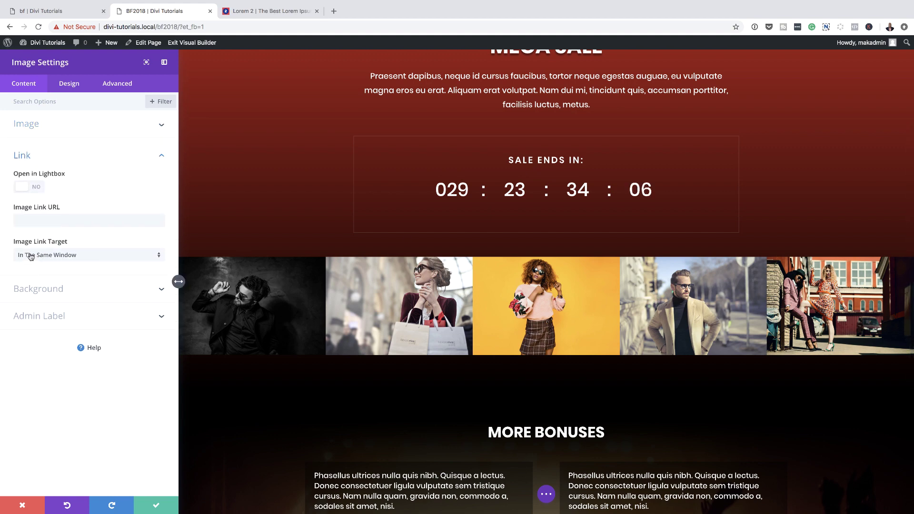
click(54, 220)
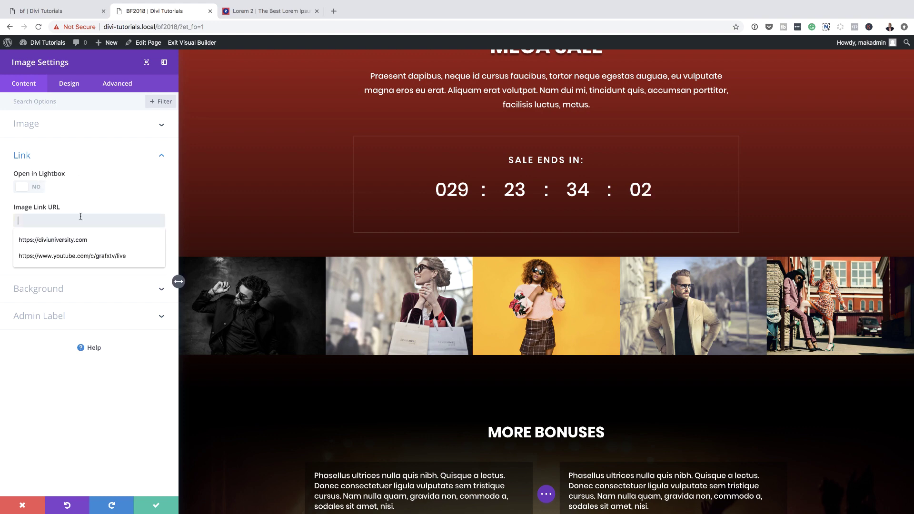
click(117, 241)
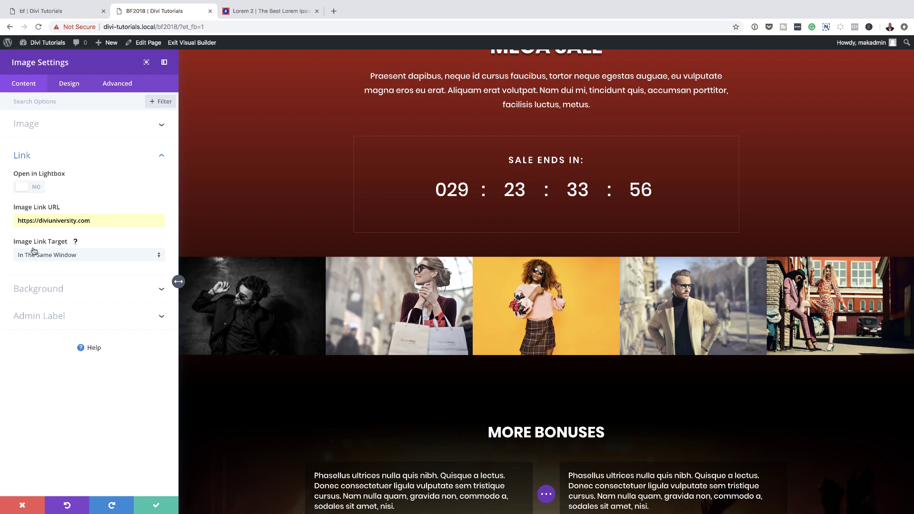
click(89, 256)
click(67, 281)
click(157, 506)
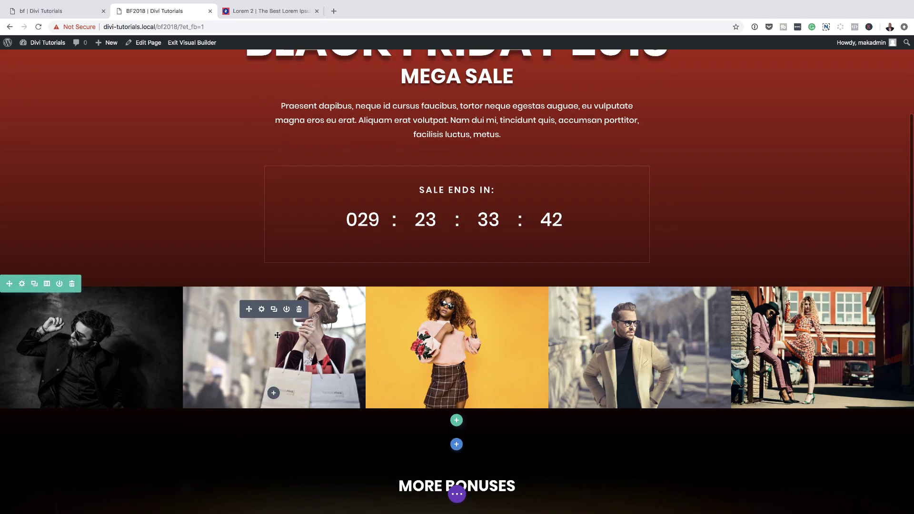
Review the full page layout, from the gradient countdown section through the five-image row to the More Bonuses section
scroll(276, 333, up, 3)
scroll(277, 336, up, 4)
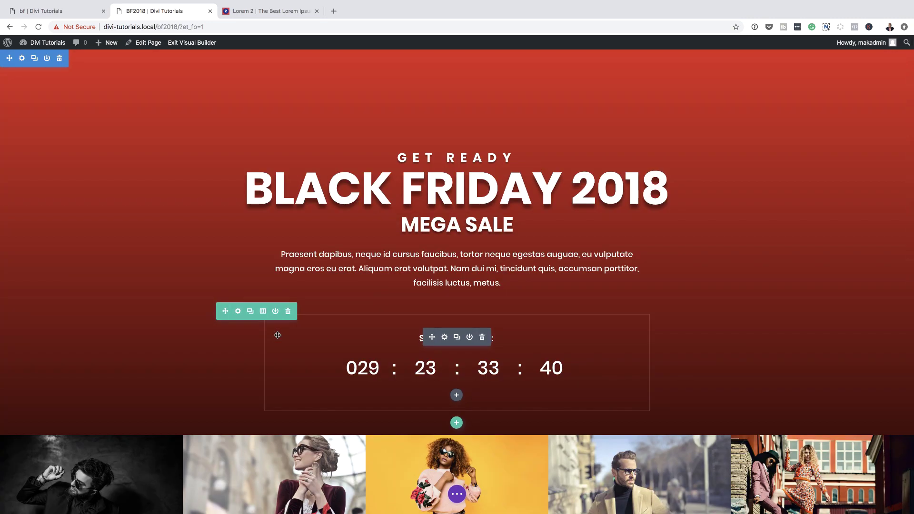
scroll(278, 335, down, 10)
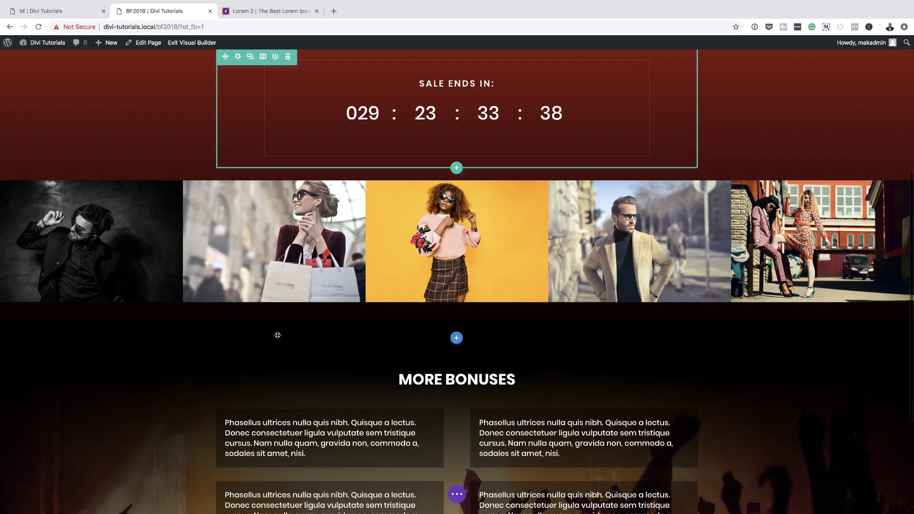
scroll(277, 335, up, 6)
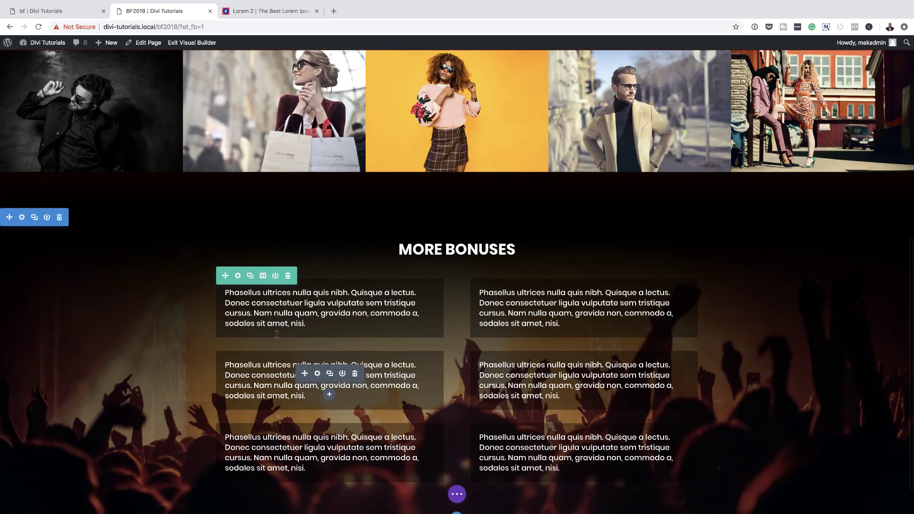
scroll(277, 335, up, 4)
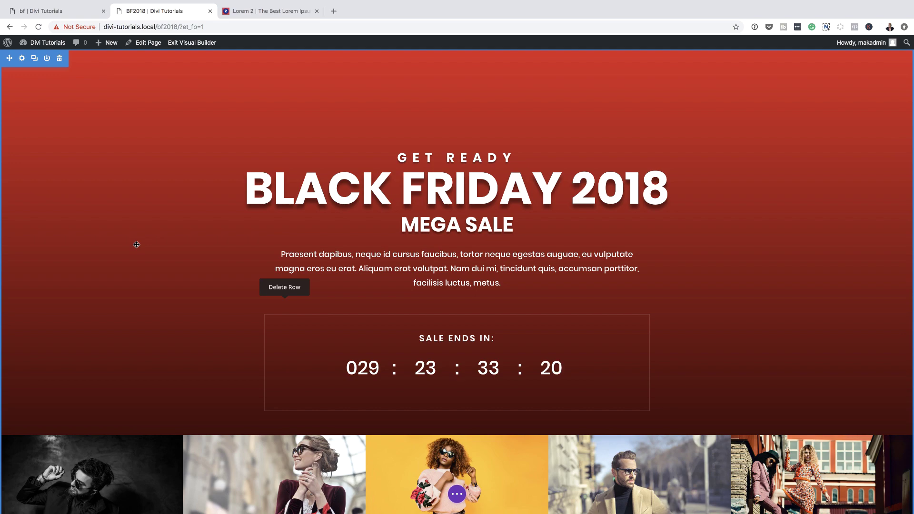
scroll(165, 291, down, 10)
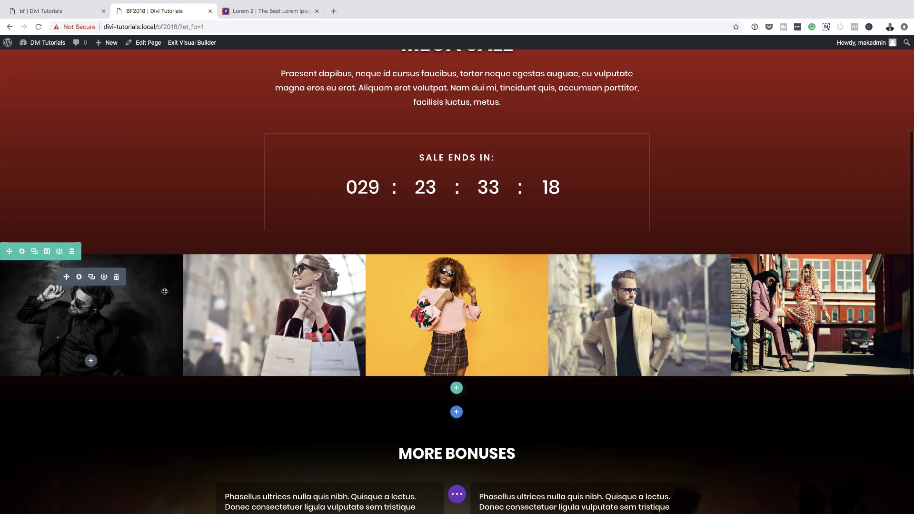
scroll(165, 292, down, 1)
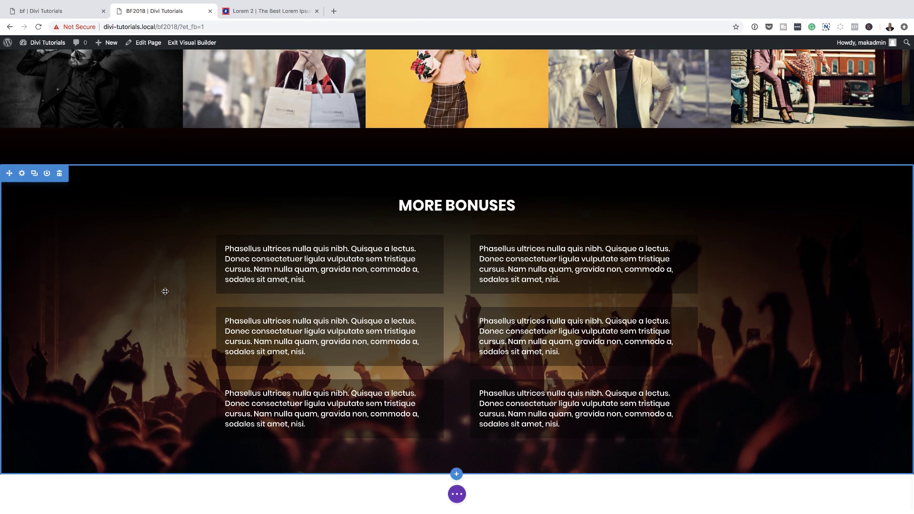
scroll(164, 290, up, 10)
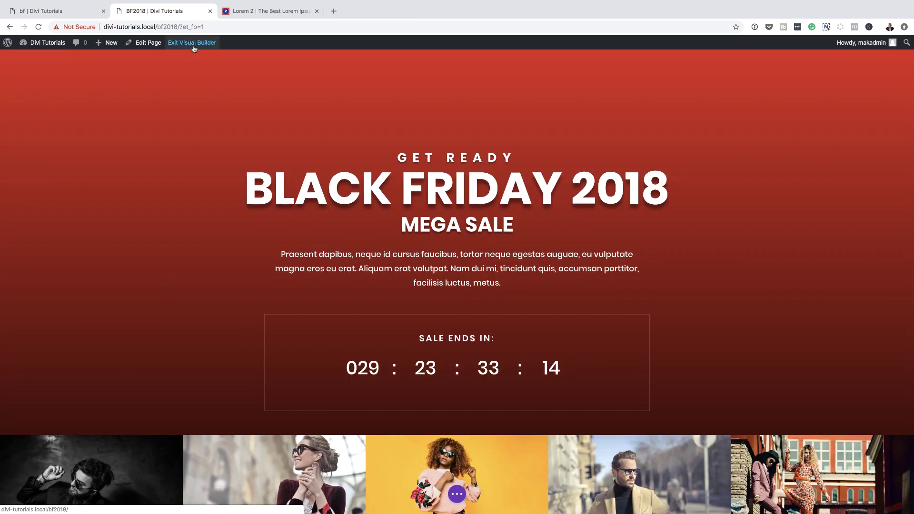
Save the BF2018 page and exit the Visual Builder to check the page on the front end
key(super+s)
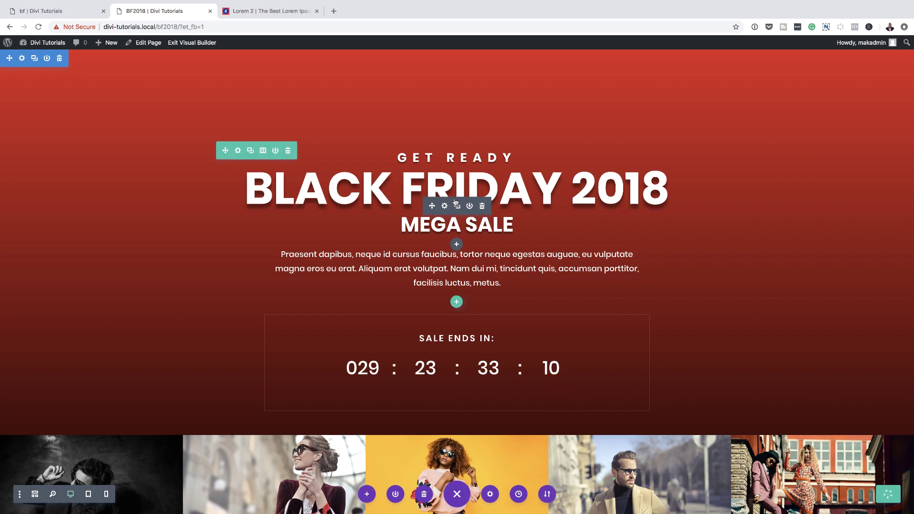
click(198, 43)
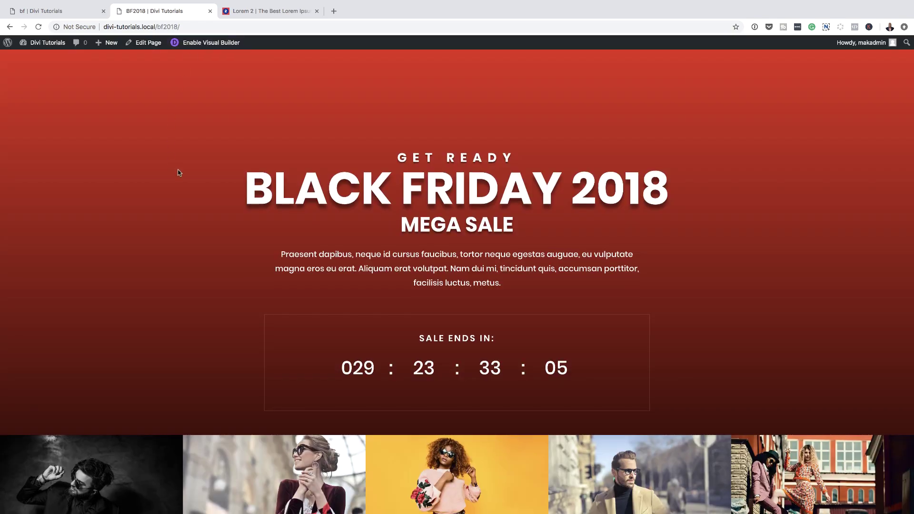
scroll(173, 184, down, 2)
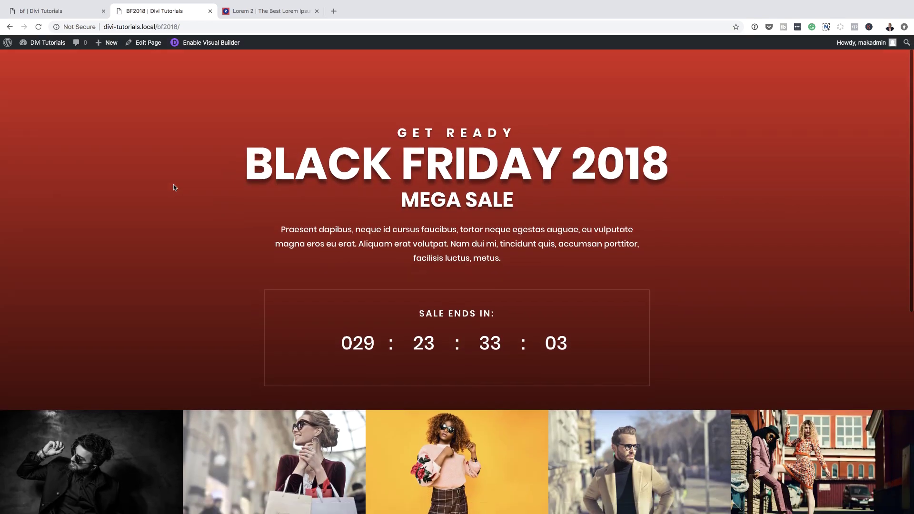
scroll(173, 185, down, 7)
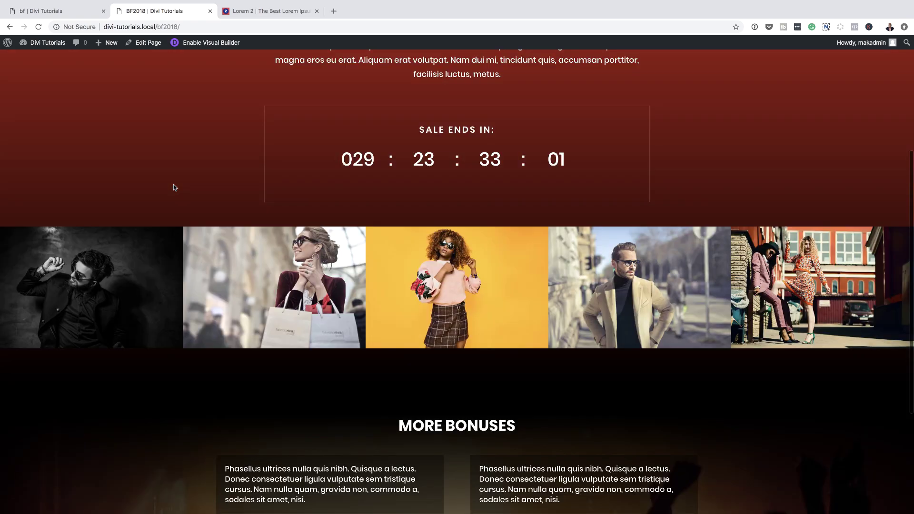